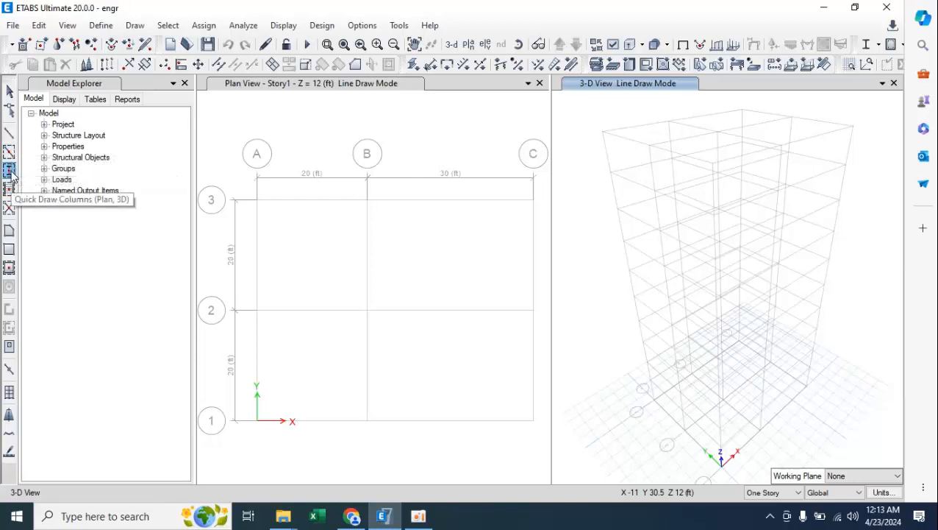
Start Quick Draw Columns and choose the C 12x12 section as the column property.
{"action": "left_click", "coordinate": [11, 170]}
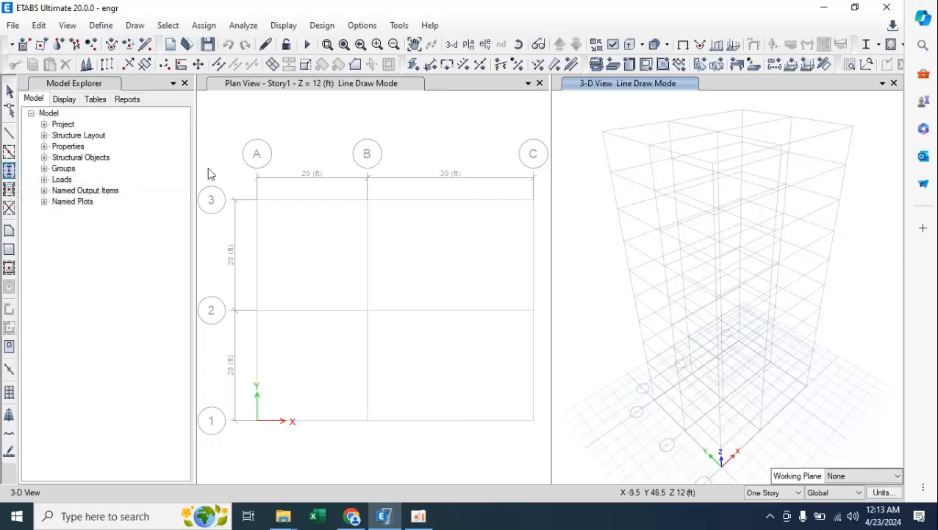
{"action": "left_click", "coordinate": [9, 169]}
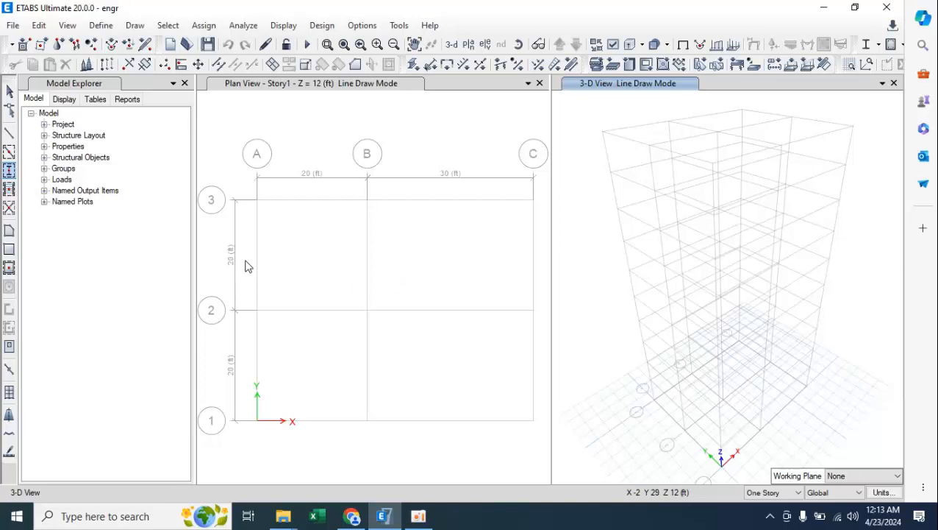
{"action": "left_click", "coordinate": [10, 175]}
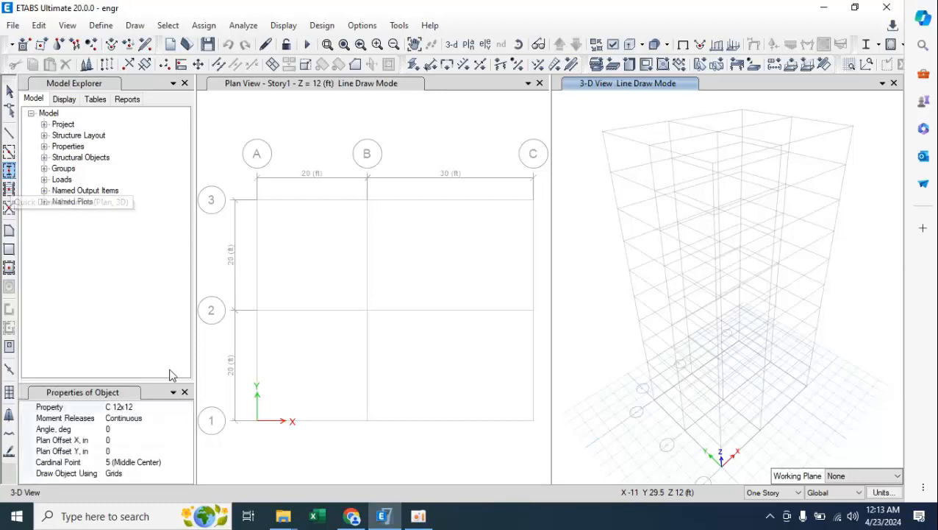
{"action": "left_click", "coordinate": [150, 407]}
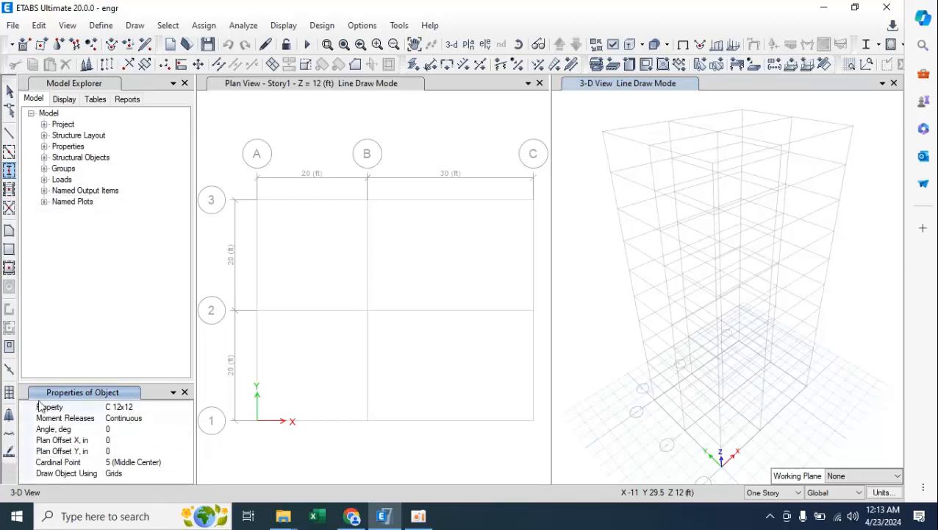
{"action": "left_click", "coordinate": [161, 409]}
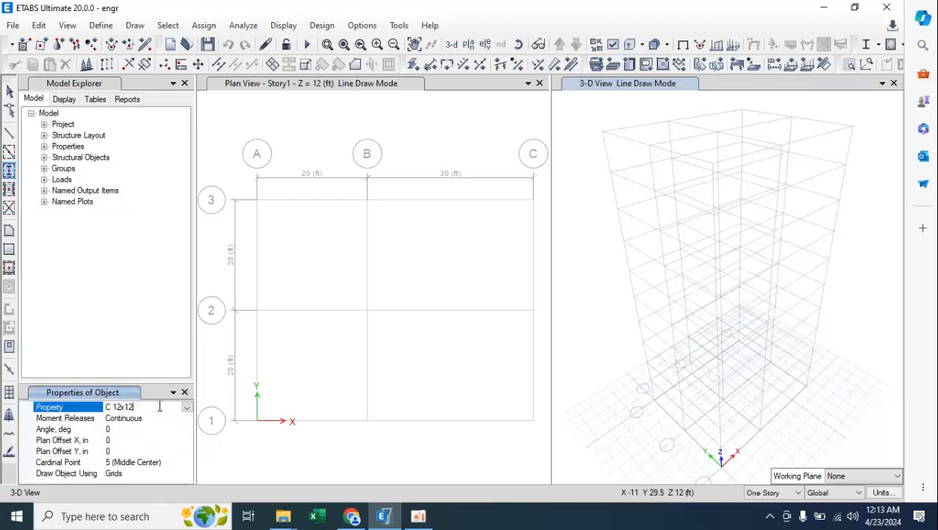
{"action": "left_click", "coordinate": [187, 407]}
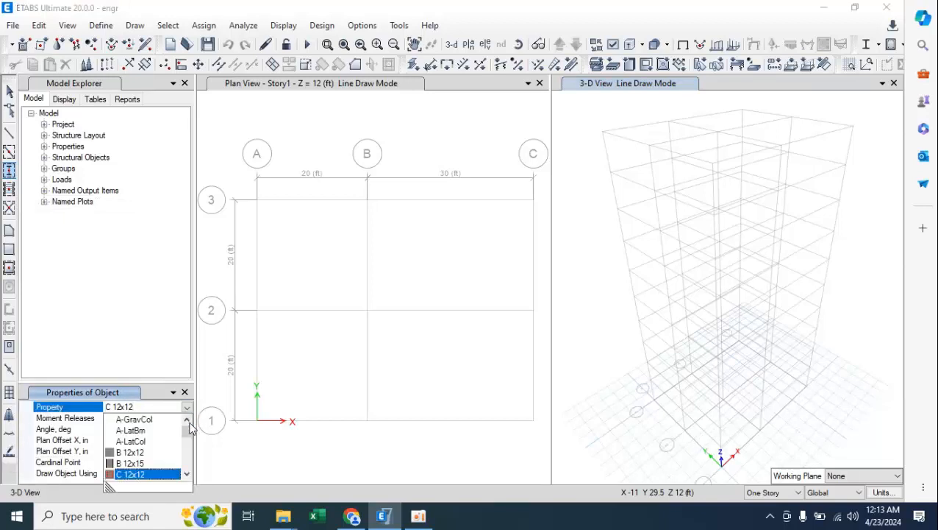
{"action": "left_click", "coordinate": [187, 474]}
{"action": "left_click", "coordinate": [187, 474]}
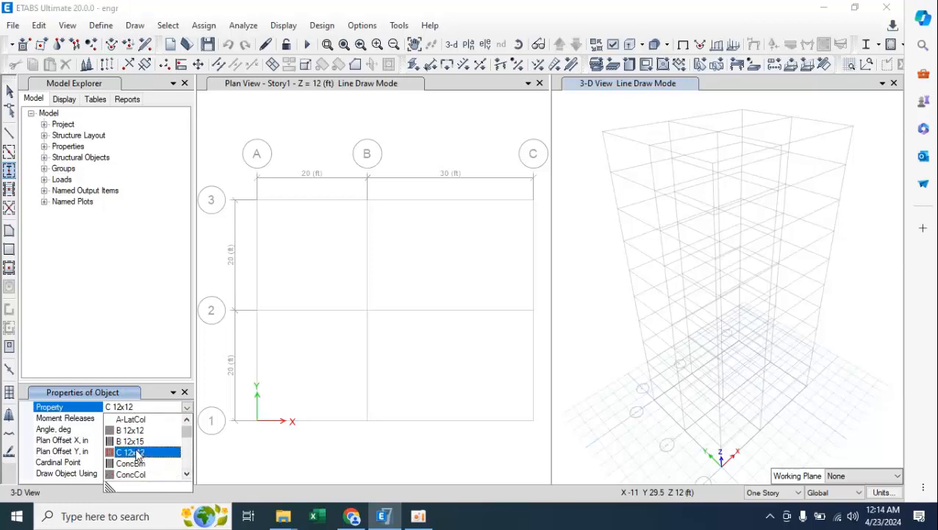
{"action": "left_click", "coordinate": [136, 453]}
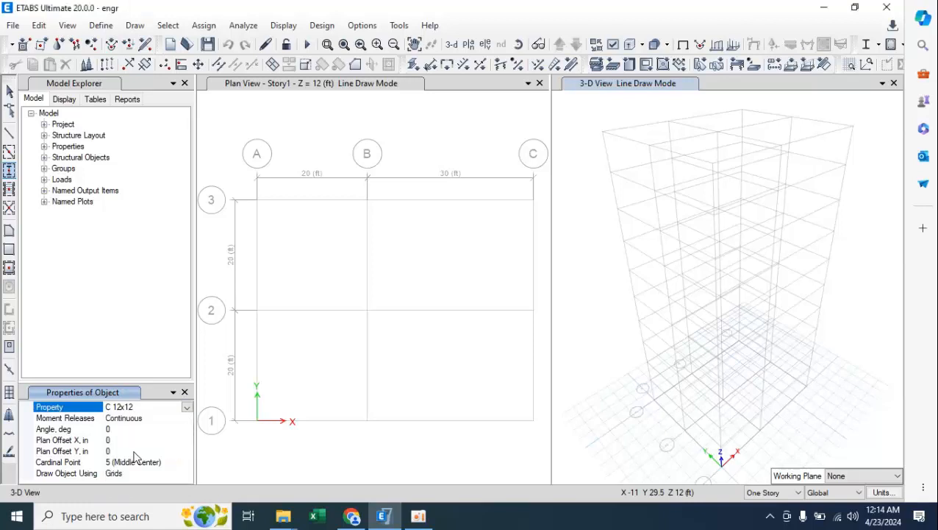
Place columns at all nine grid intersections of the Story1 plan, covering grid lines A to C and 1 to 3.
{"action": "left_click", "coordinate": [261, 210]}
{"action": "left_click", "coordinate": [256, 201]}
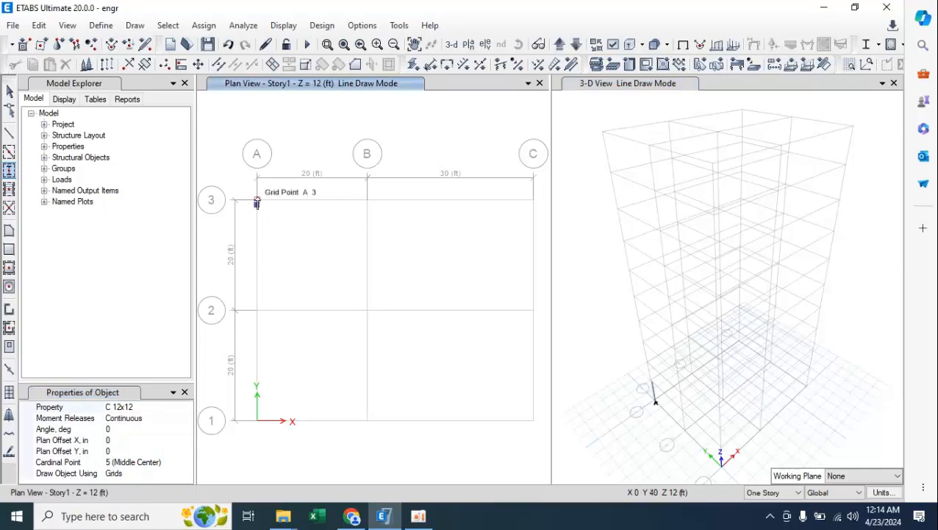
{"action": "left_click", "coordinate": [368, 200]}
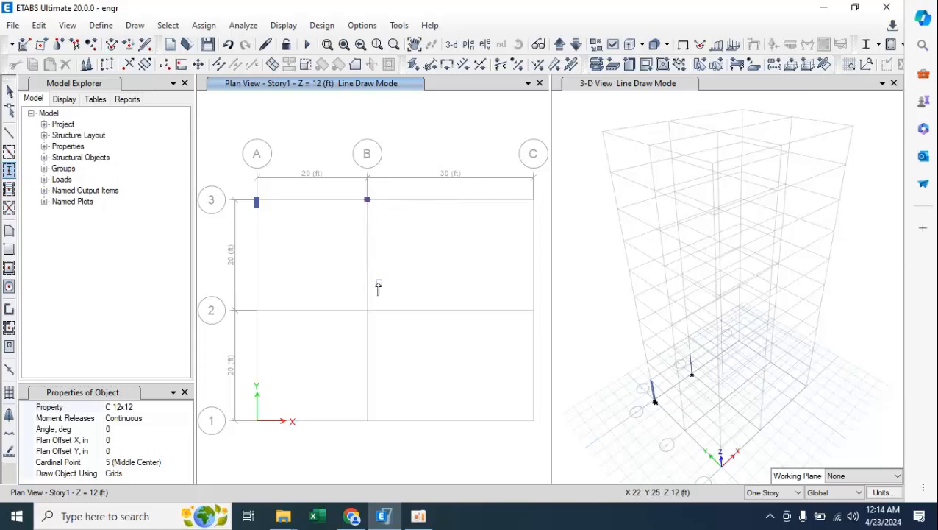
{"action": "left_click", "coordinate": [367, 312]}
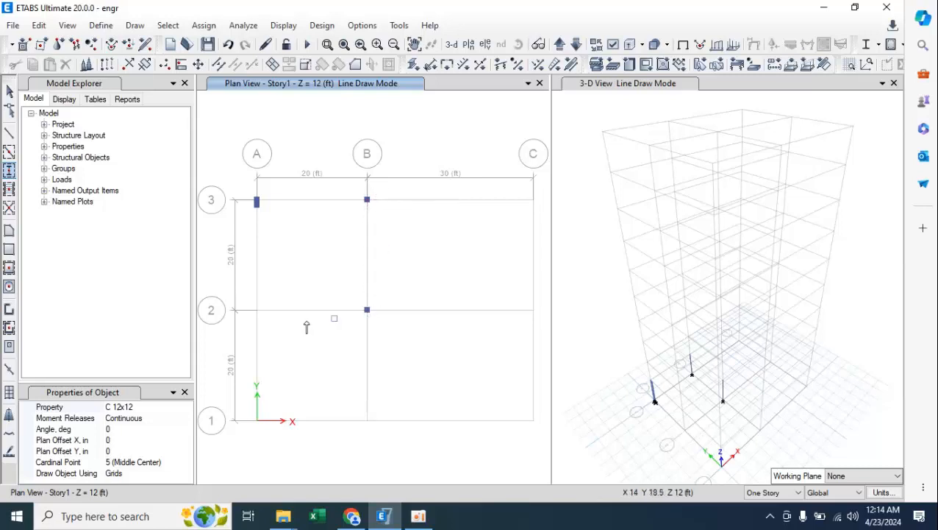
{"action": "left_click", "coordinate": [257, 312]}
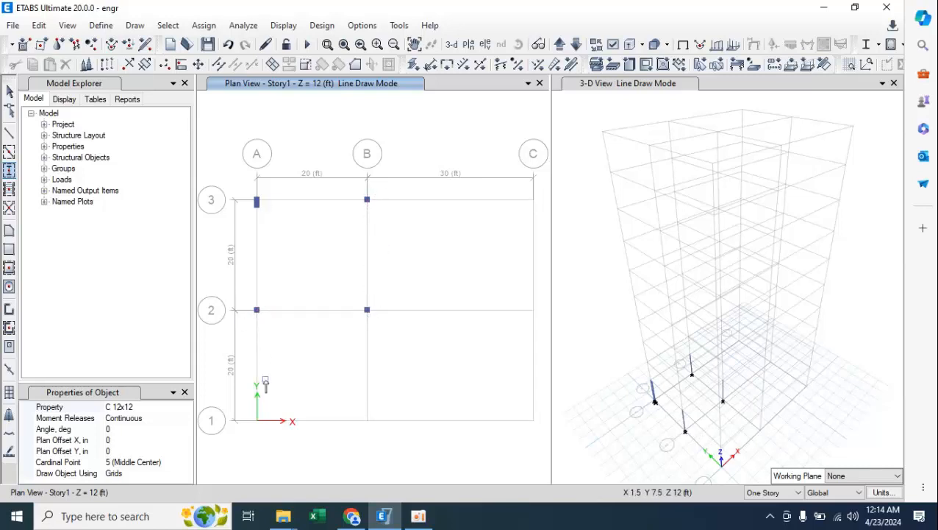
{"action": "left_click", "coordinate": [258, 421]}
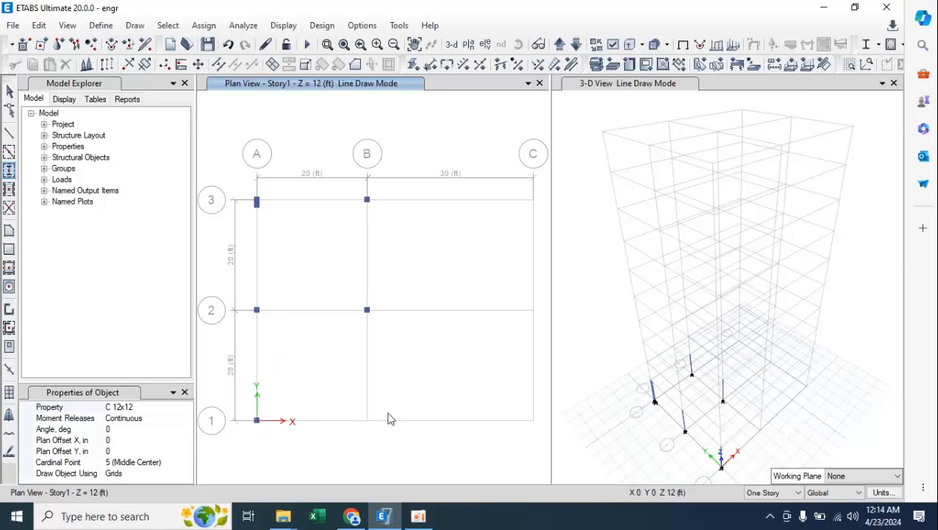
{"action": "left_click", "coordinate": [368, 421]}
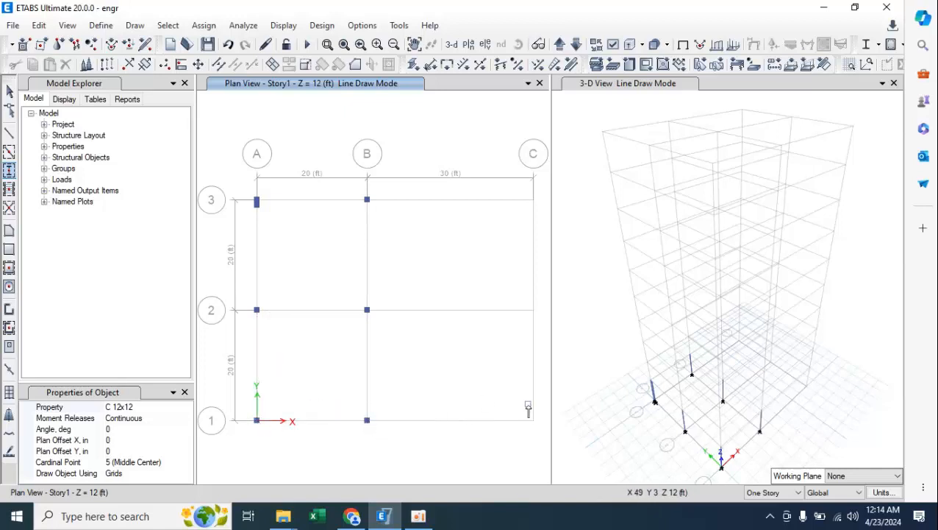
{"action": "left_click", "coordinate": [534, 420]}
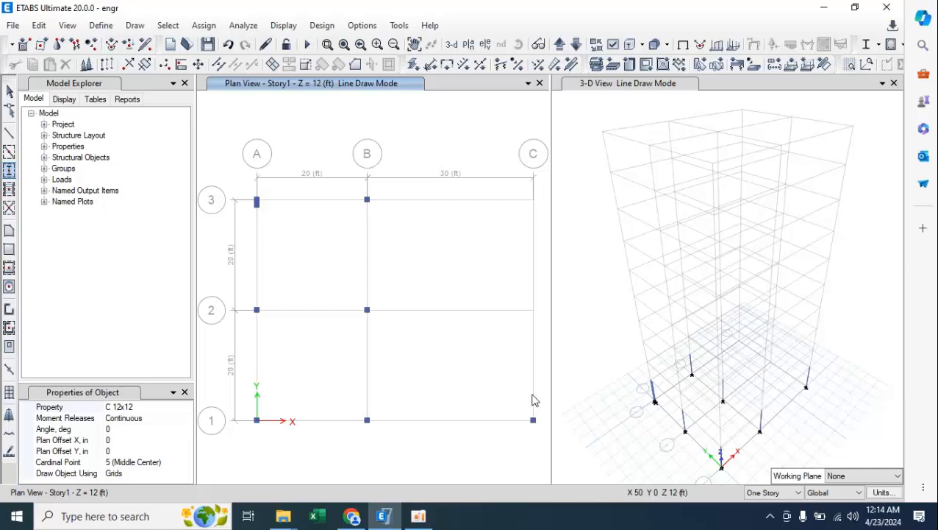
{"action": "left_click", "coordinate": [534, 309]}
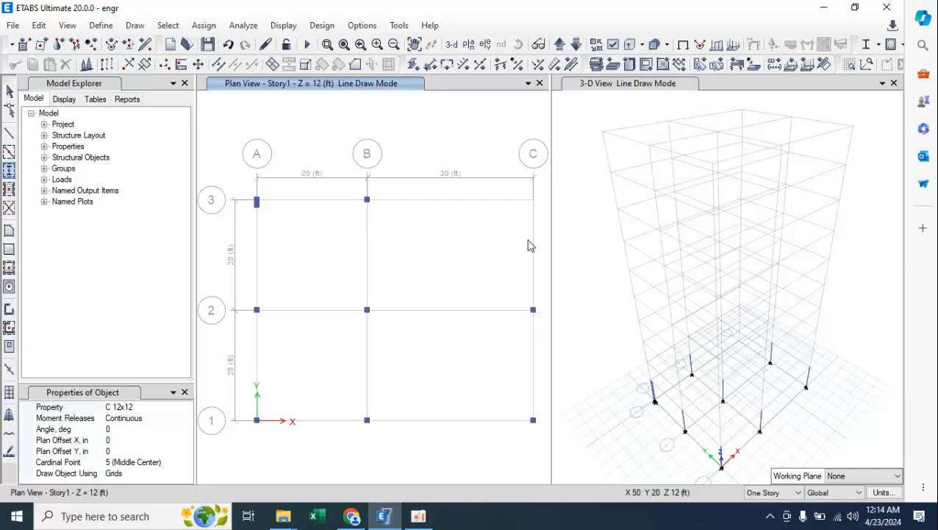
{"action": "left_click", "coordinate": [534, 200]}
{"action": "key", "text": "Escape"}
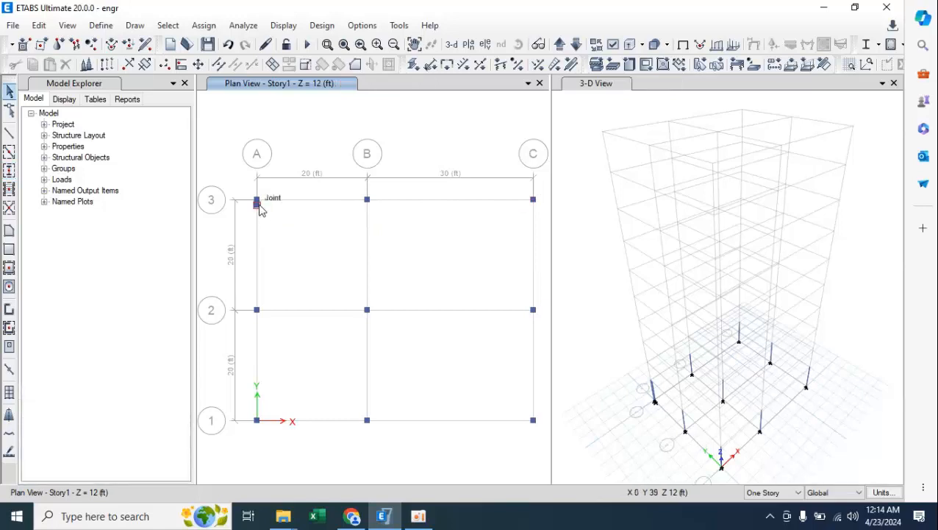
Select the overlapping columns and their joints at grid point A-3 and delete them.
{"action": "left_click", "coordinate": [257, 202]}
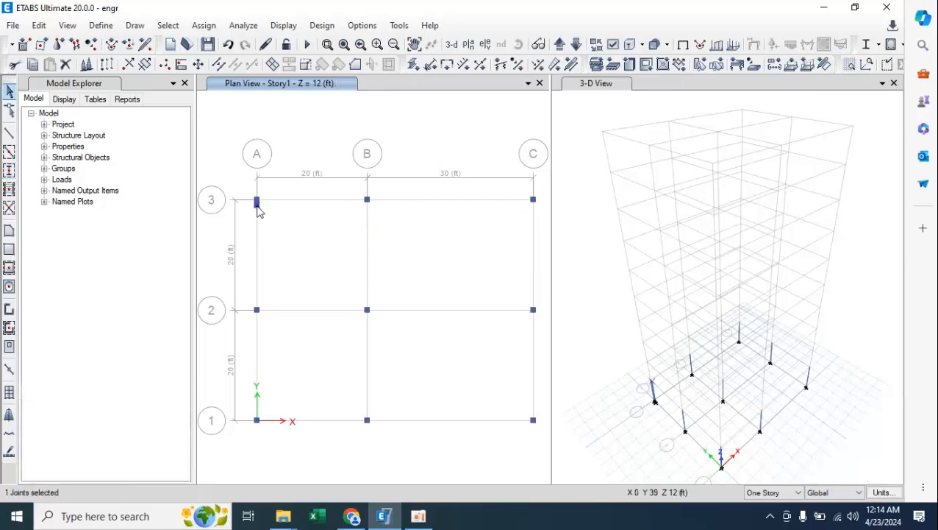
{"action": "left_click", "coordinate": [258, 208]}
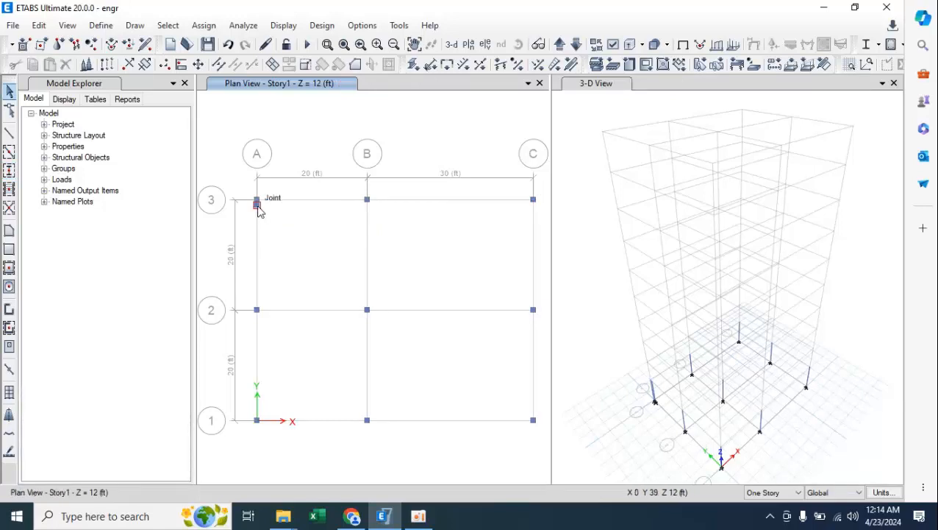
{"action": "left_click", "coordinate": [258, 209]}
{"action": "left_click", "coordinate": [258, 209]}
{"action": "left_click", "coordinate": [258, 209]}
{"action": "left_click", "coordinate": [258, 209]}
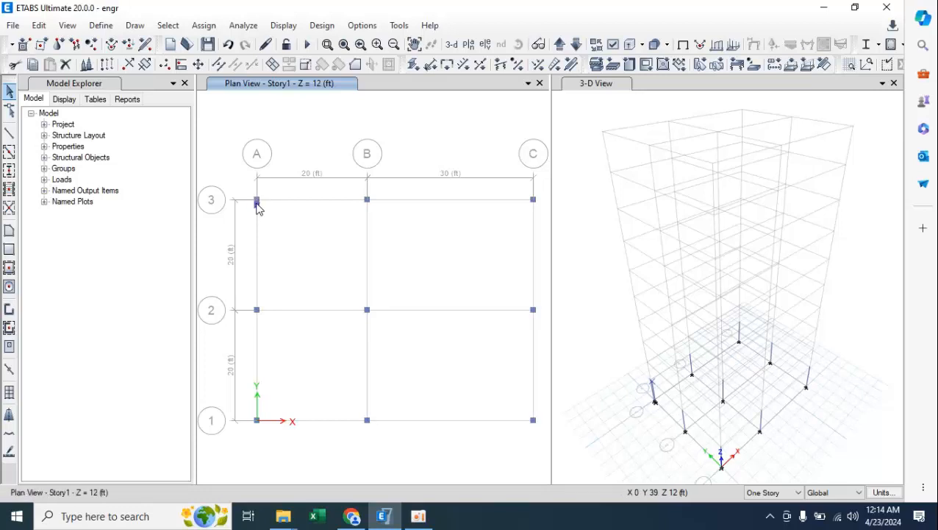
{"action": "left_click", "coordinate": [657, 406]}
{"action": "left_click", "coordinate": [656, 406]}
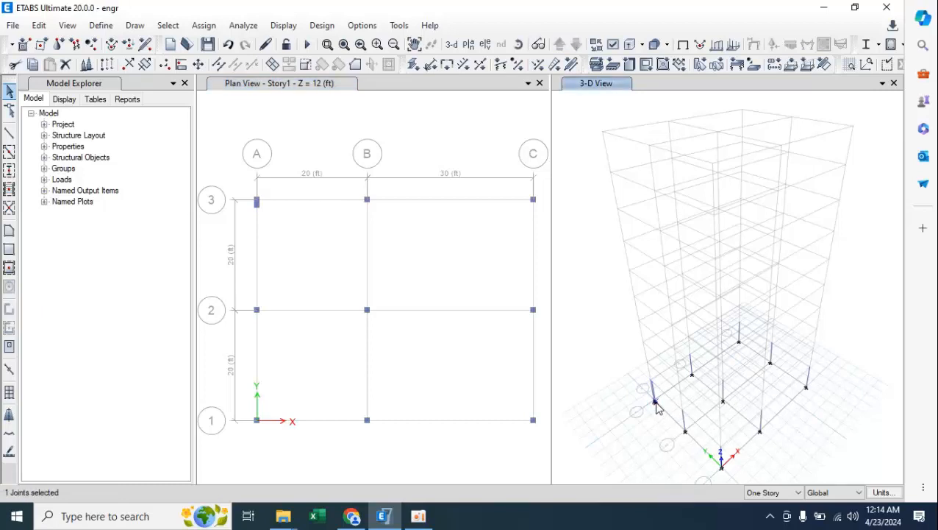
{"action": "left_click", "coordinate": [657, 406]}
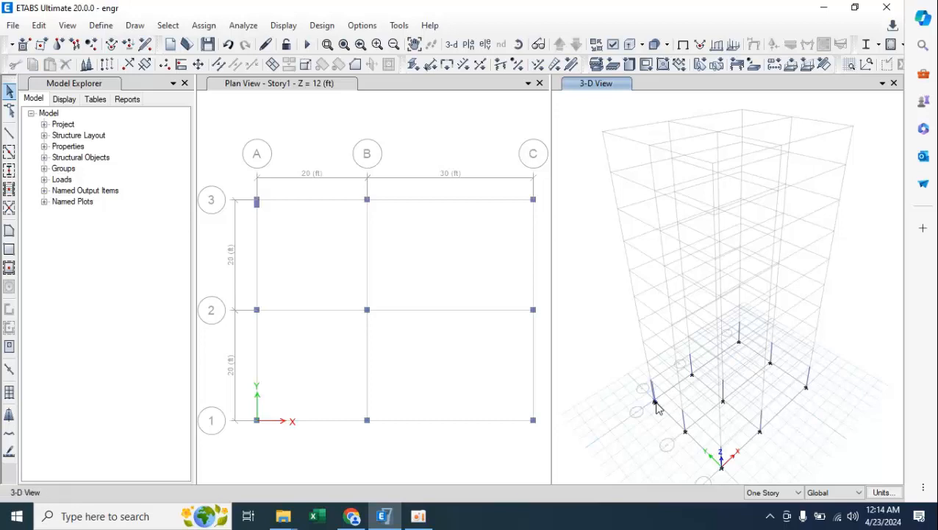
{"action": "left_click", "coordinate": [265, 213]}
{"action": "left_click", "coordinate": [265, 213]}
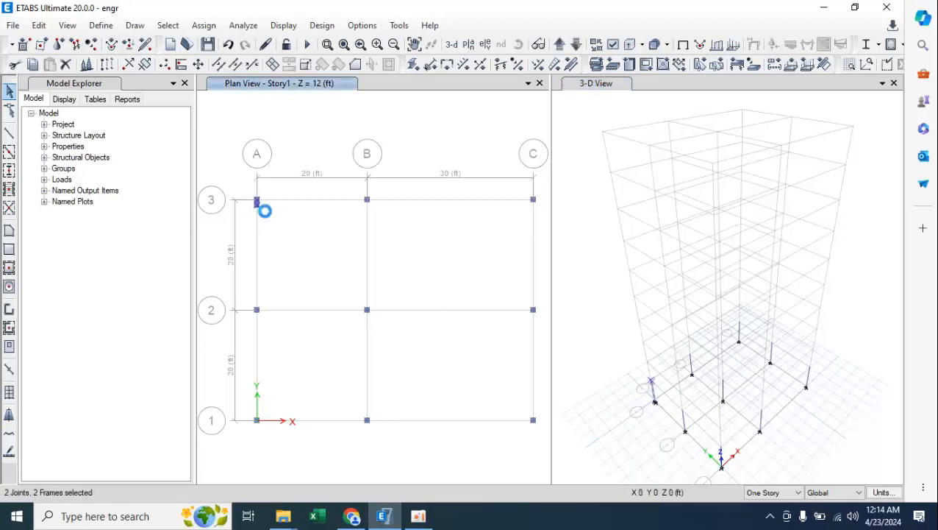
{"action": "key", "text": "Delete"}
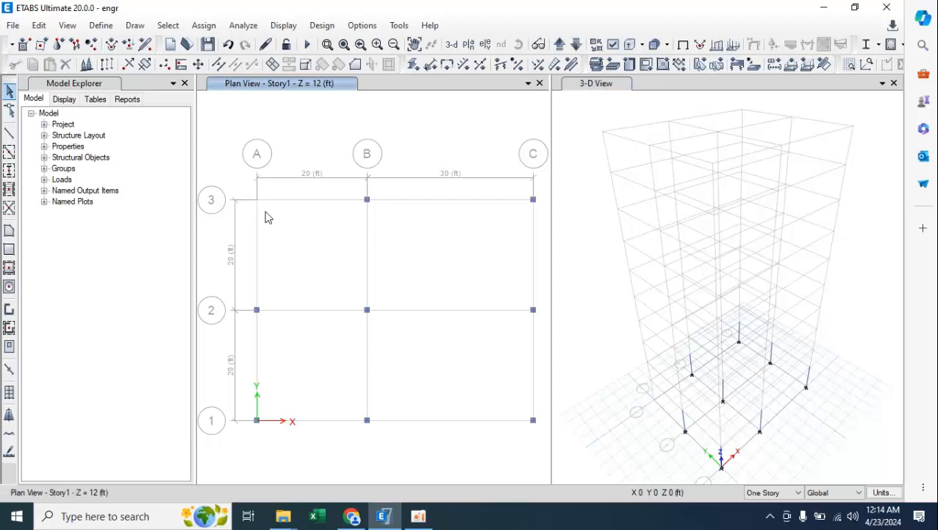
Redraw a single C 12x12 column exactly at grid point A-3 and end the column drawing.
{"action": "left_click", "coordinate": [9, 172]}
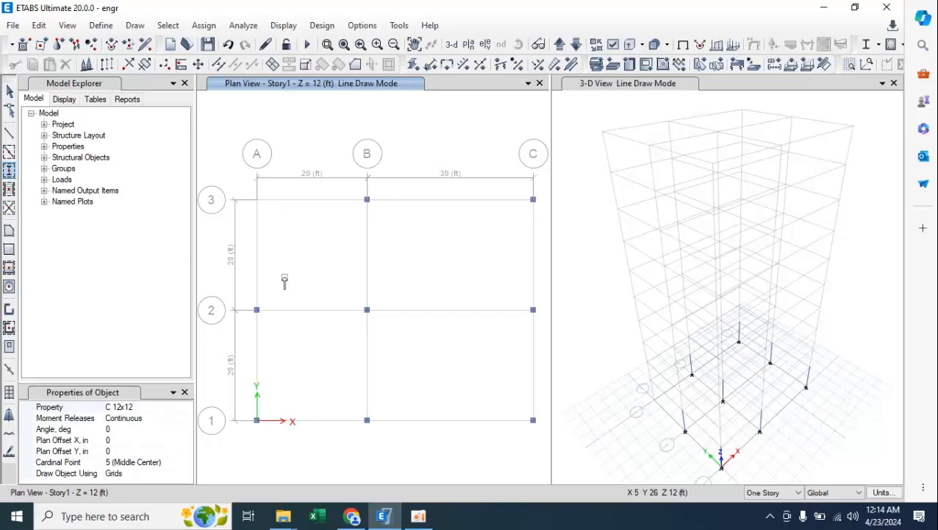
{"action": "left_click", "coordinate": [258, 200]}
{"action": "key", "text": "Escape"}
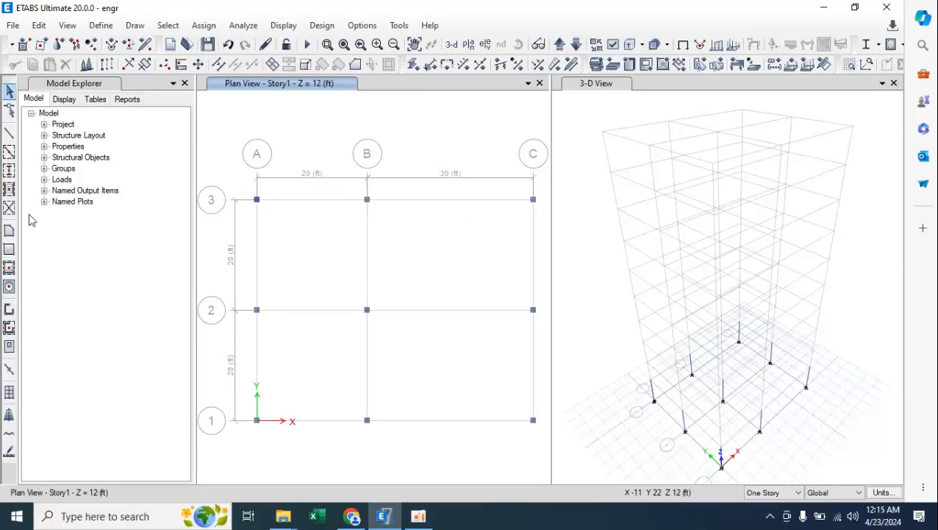
Start Quick Draw Beams/Columns and choose the B 12x12 section as the beam property.
{"action": "left_click", "coordinate": [9, 152]}
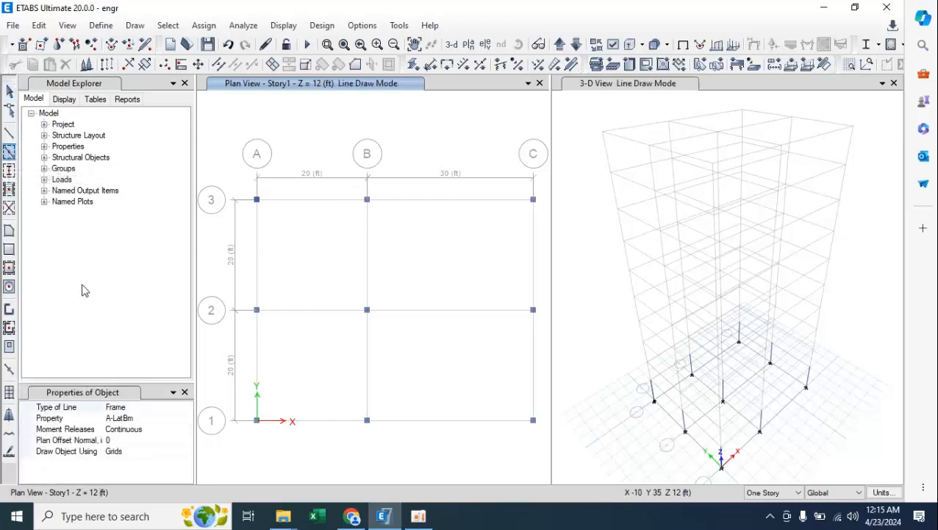
{"action": "left_click", "coordinate": [148, 419]}
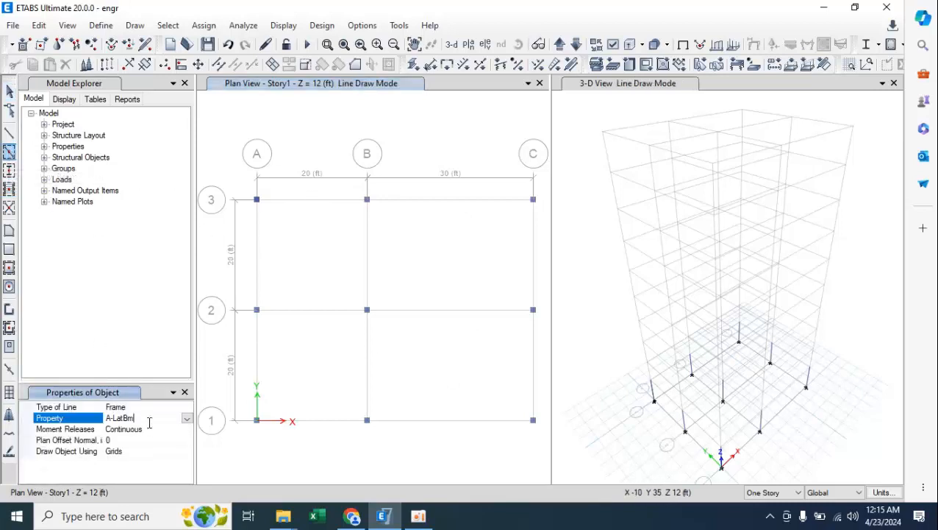
{"action": "left_click", "coordinate": [186, 418]}
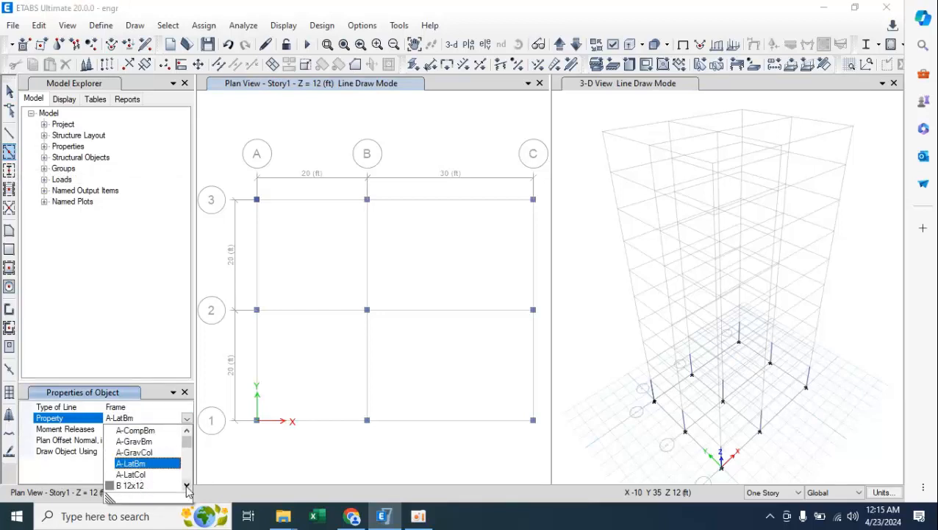
{"action": "scroll", "coordinate": [142, 483], "scroll_direction": "down", "scroll_amount": 1}
{"action": "left_click", "coordinate": [140, 475]}
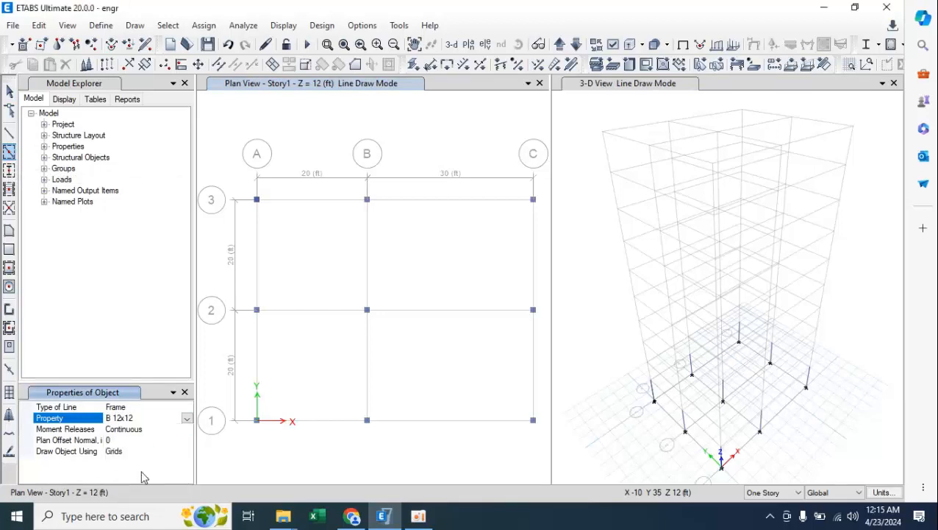
Draw B 12x12 beams along every grid segment between the columns on the Story1 plan, covering grid lines A to C and 1 to 3.
{"action": "left_click", "coordinate": [277, 201]}
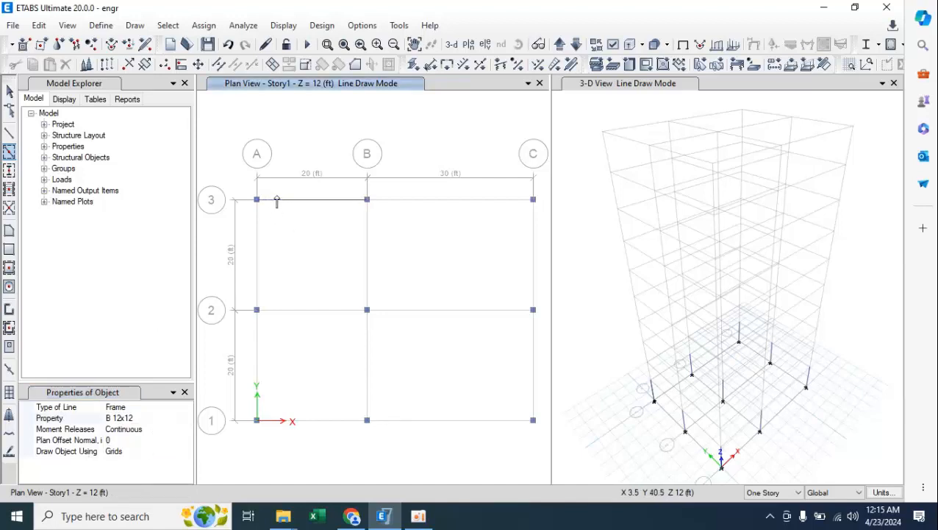
{"action": "left_click", "coordinate": [261, 225]}
{"action": "left_click", "coordinate": [367, 228]}
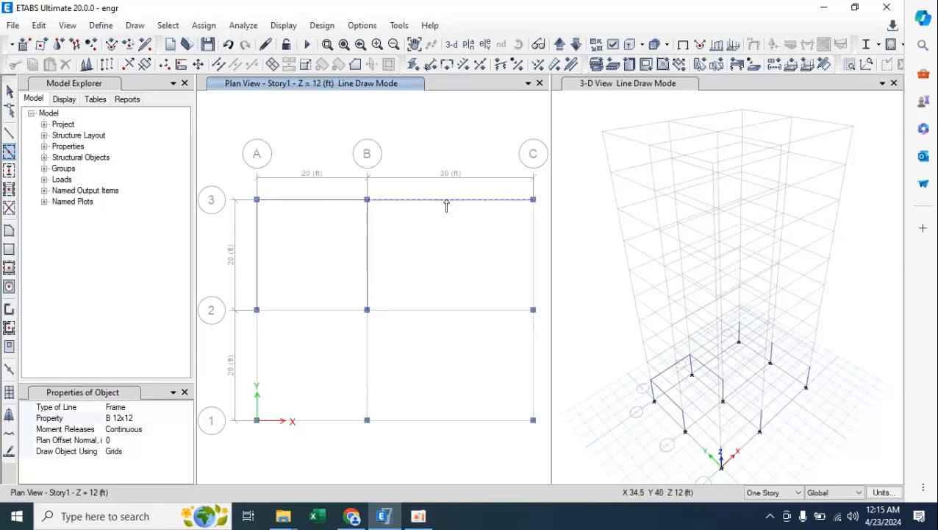
{"action": "left_click", "coordinate": [534, 264]}
{"action": "left_click", "coordinate": [440, 312]}
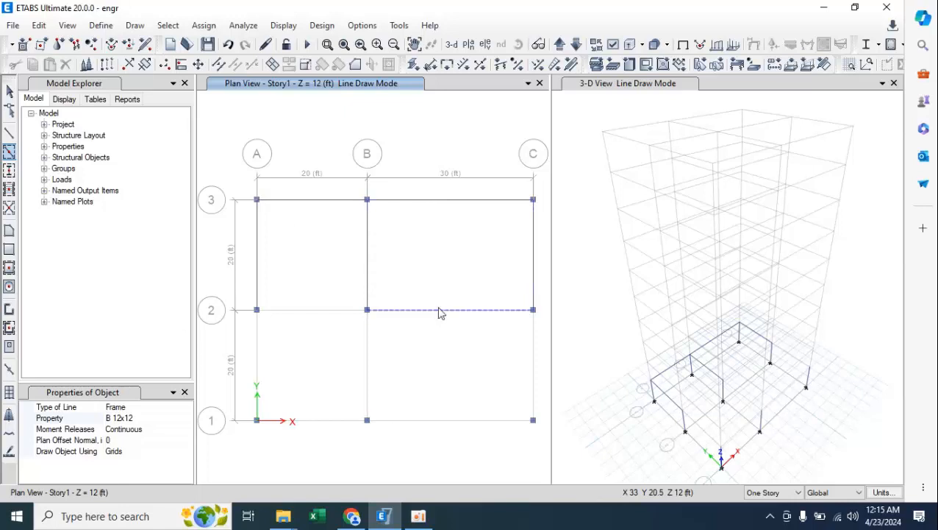
{"action": "left_click", "coordinate": [332, 315]}
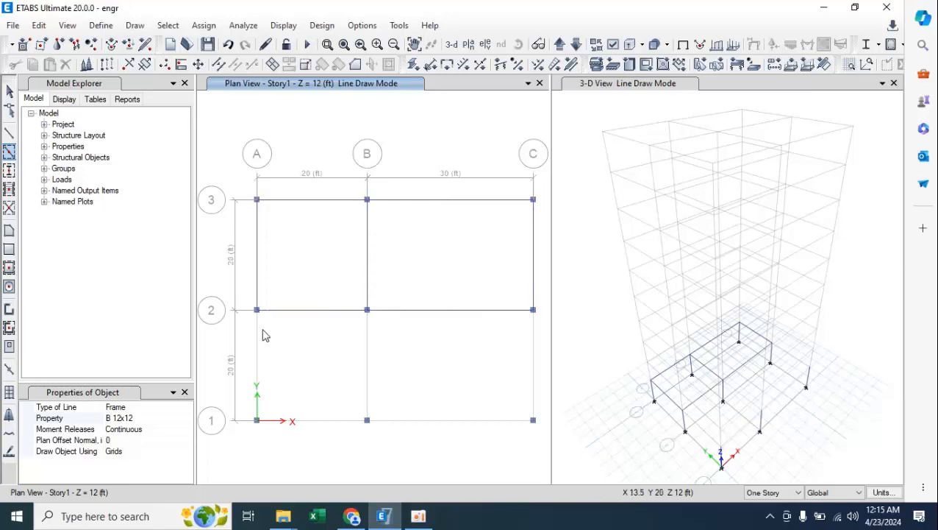
{"action": "left_click", "coordinate": [259, 335]}
{"action": "left_click", "coordinate": [366, 342]}
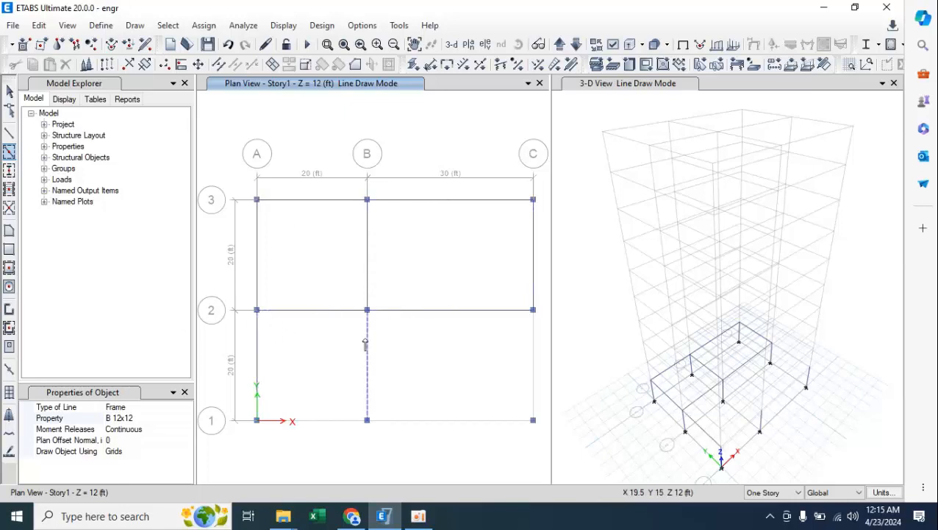
{"action": "left_click", "coordinate": [534, 351]}
{"action": "left_click", "coordinate": [420, 425]}
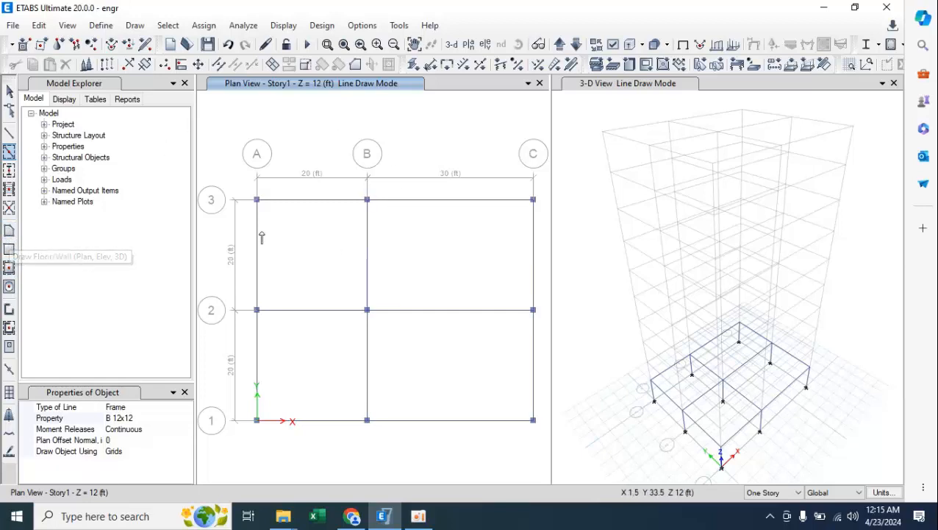
Draw a Slab 6in floor over the Story1 bay bounded by grid lines A, B, 2 and 3, corner by corner.
{"action": "left_click", "coordinate": [9, 230]}
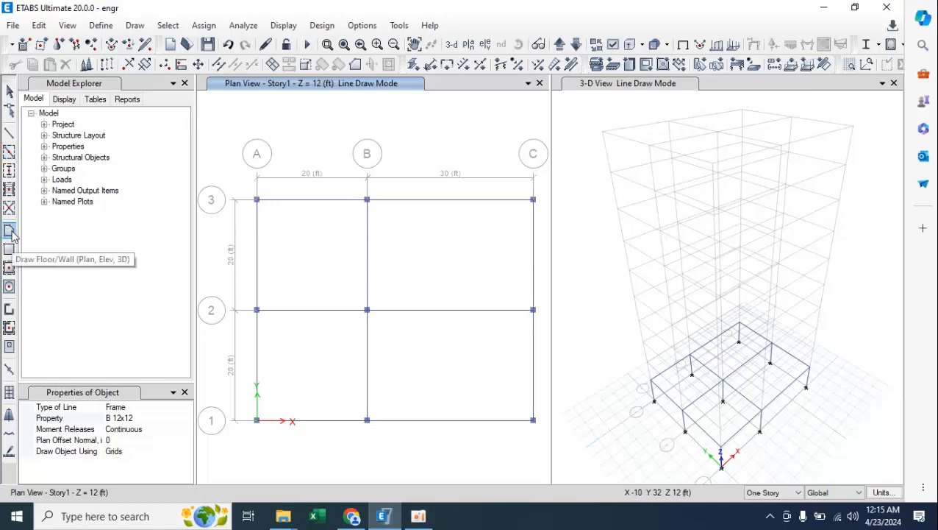
{"action": "left_click", "coordinate": [126, 409]}
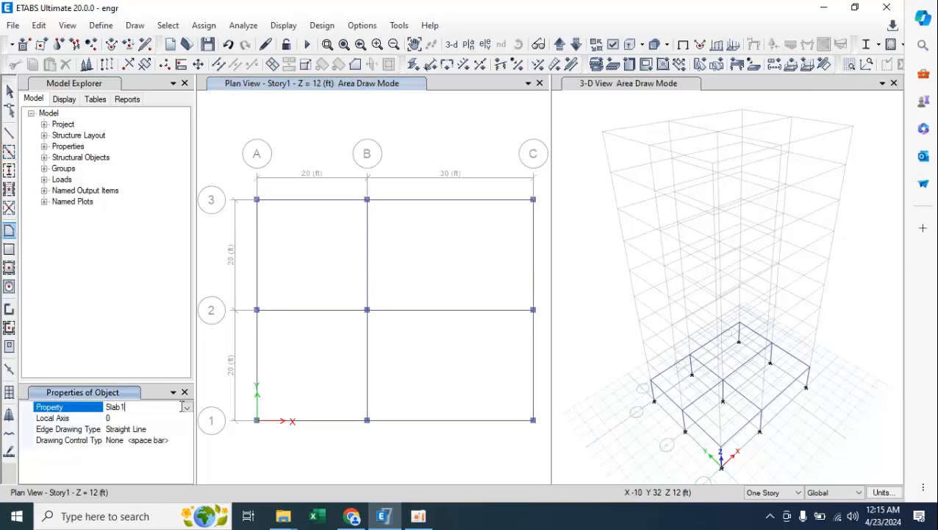
{"action": "left_click", "coordinate": [187, 409]}
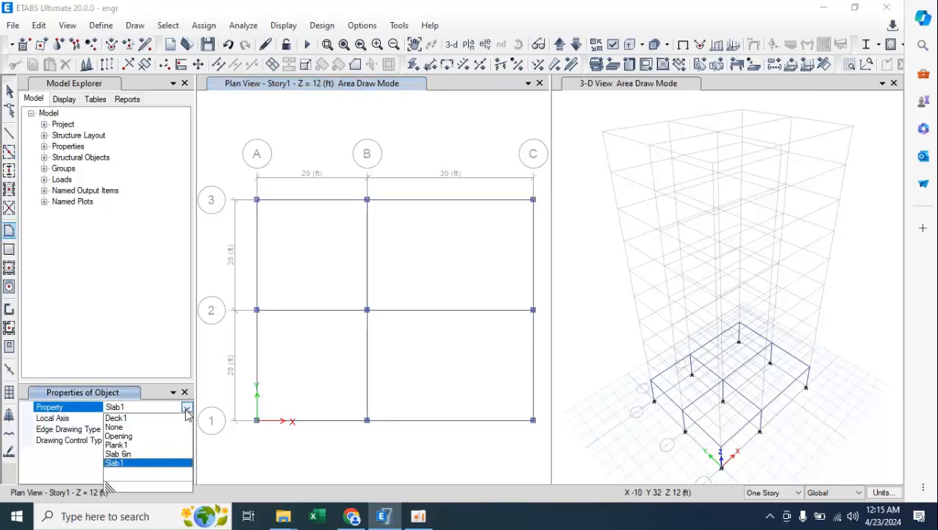
{"action": "left_click", "coordinate": [131, 454]}
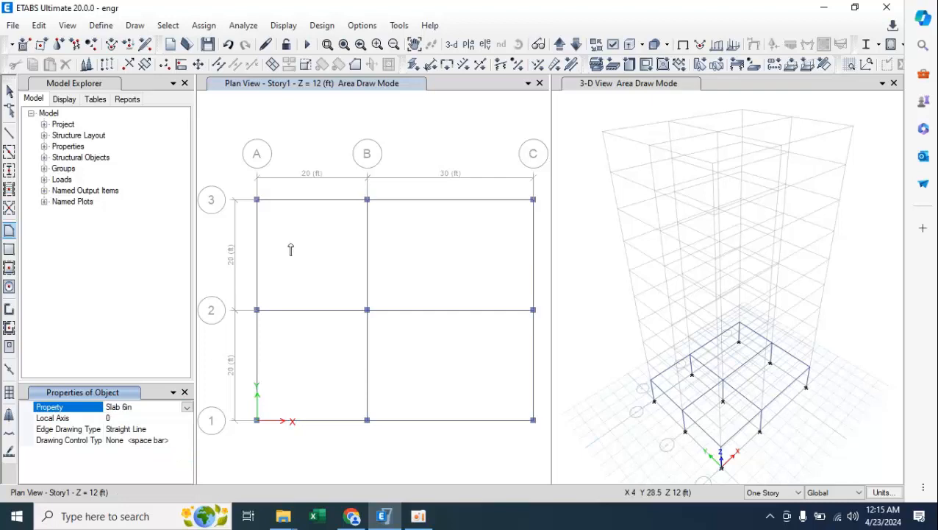
{"action": "left_click", "coordinate": [257, 200]}
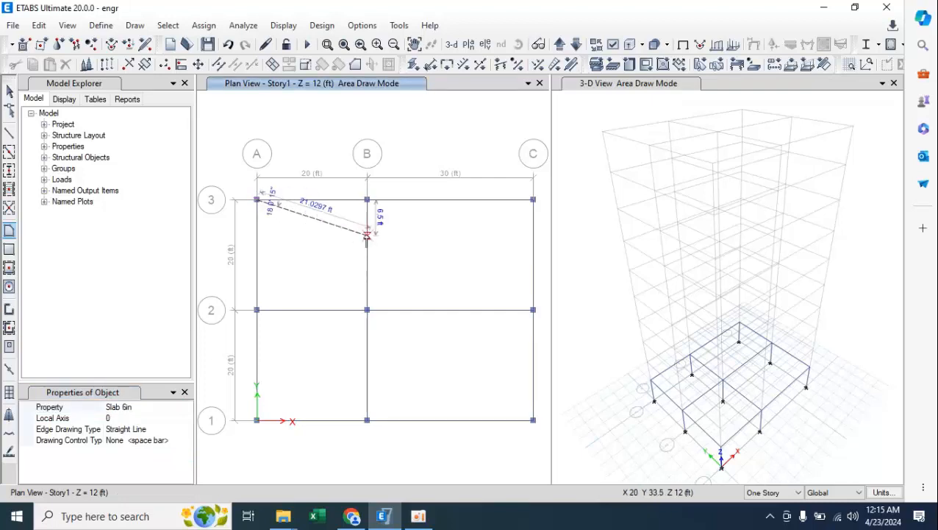
{"action": "left_click", "coordinate": [367, 200]}
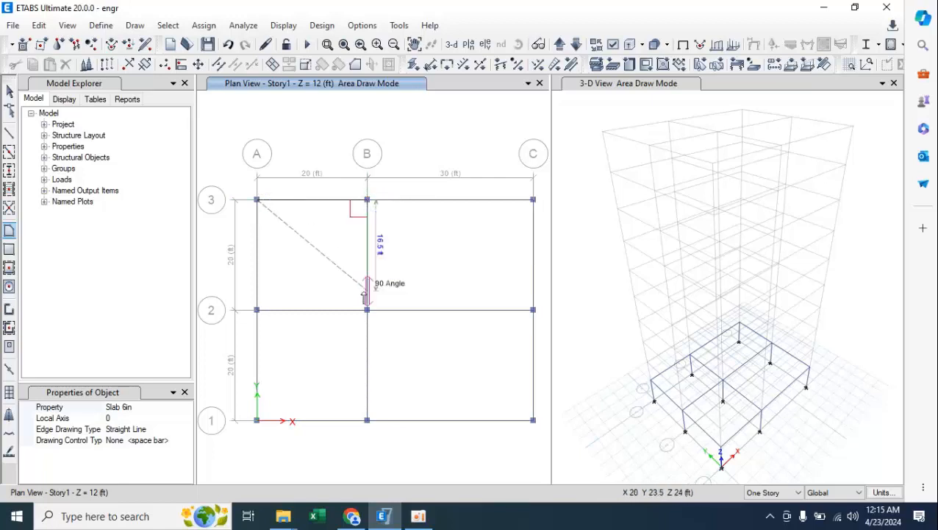
{"action": "left_click", "coordinate": [367, 309]}
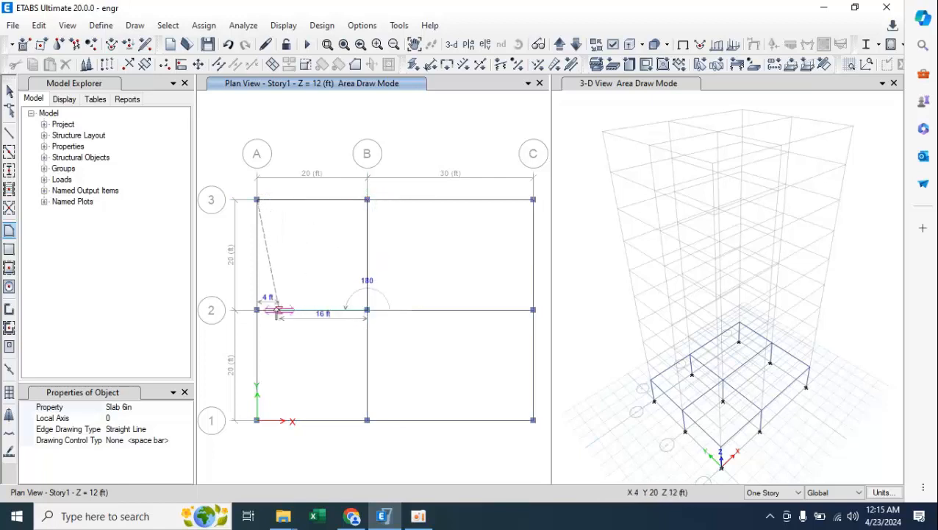
{"action": "left_click", "coordinate": [257, 309]}
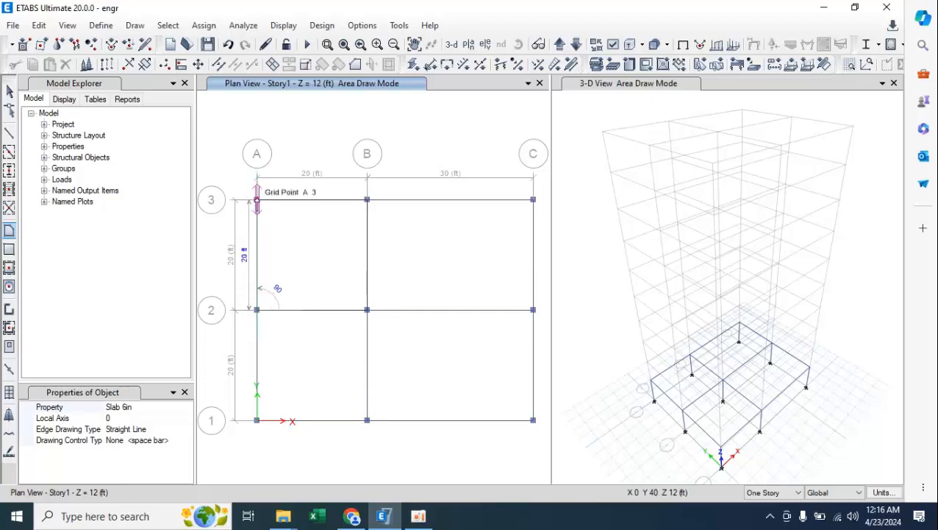
{"action": "double_click", "coordinate": [257, 200]}
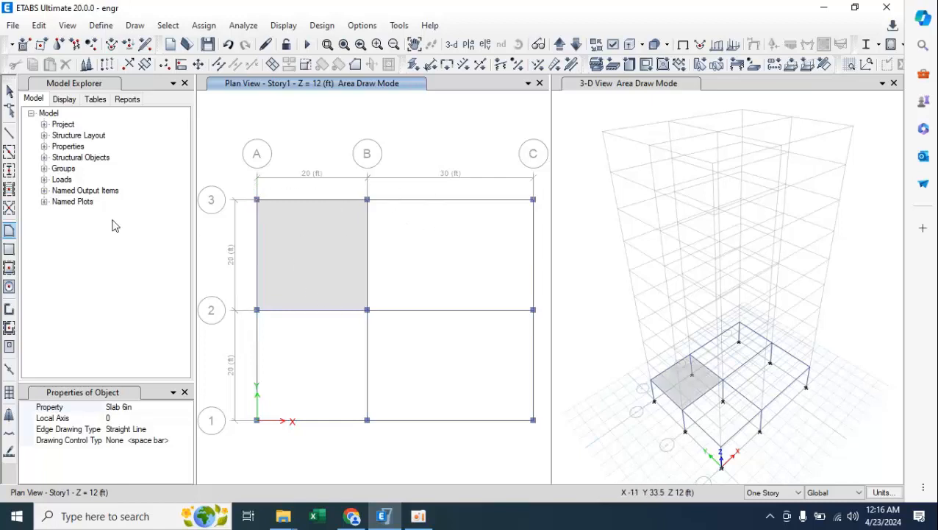
Use Quick Draw Floor/Wall with the Slab 6in property to fill the three remaining Story1 bays.
{"action": "left_click", "coordinate": [9, 268]}
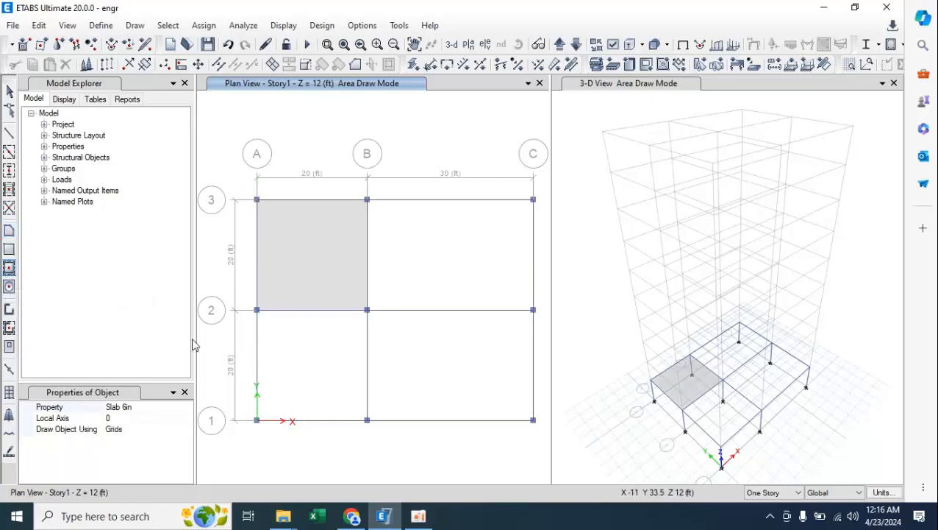
{"action": "left_click", "coordinate": [146, 409]}
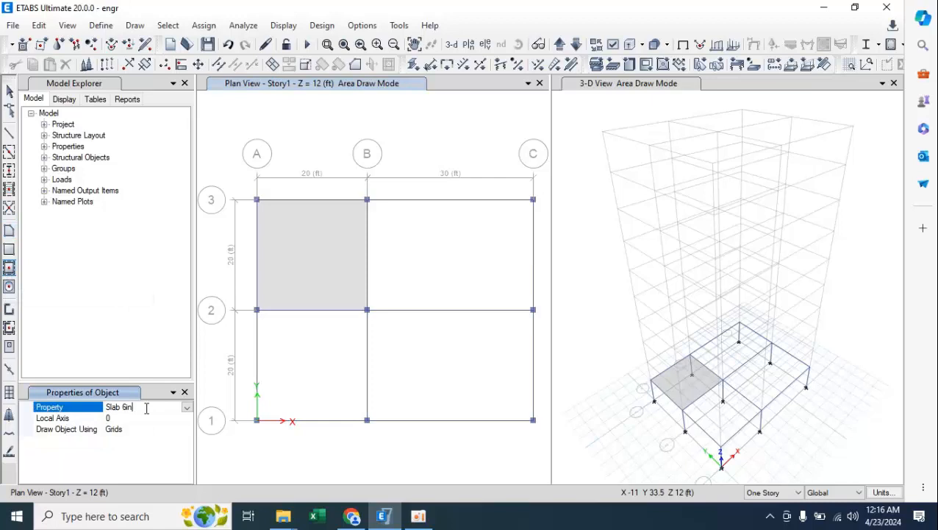
{"action": "left_click", "coordinate": [187, 407]}
{"action": "left_click", "coordinate": [129, 454]}
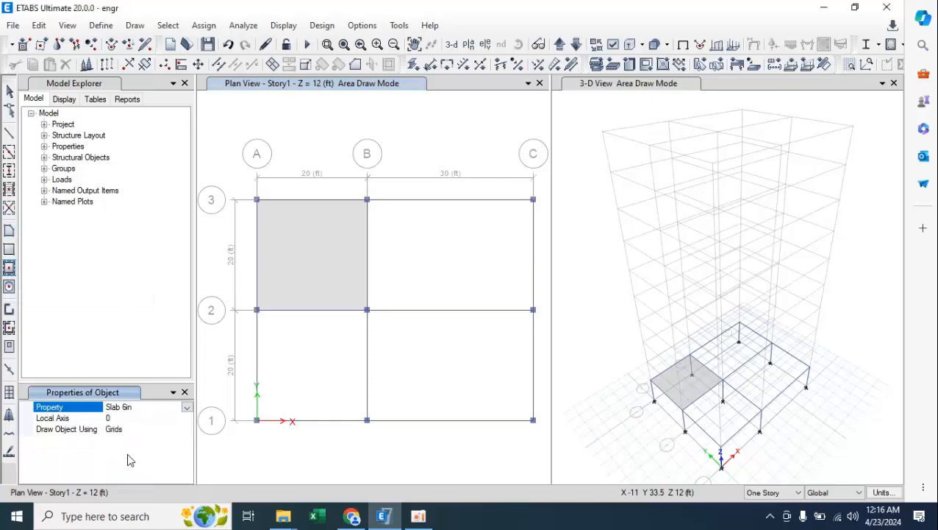
{"action": "left_click", "coordinate": [404, 262]}
{"action": "left_click", "coordinate": [328, 346]}
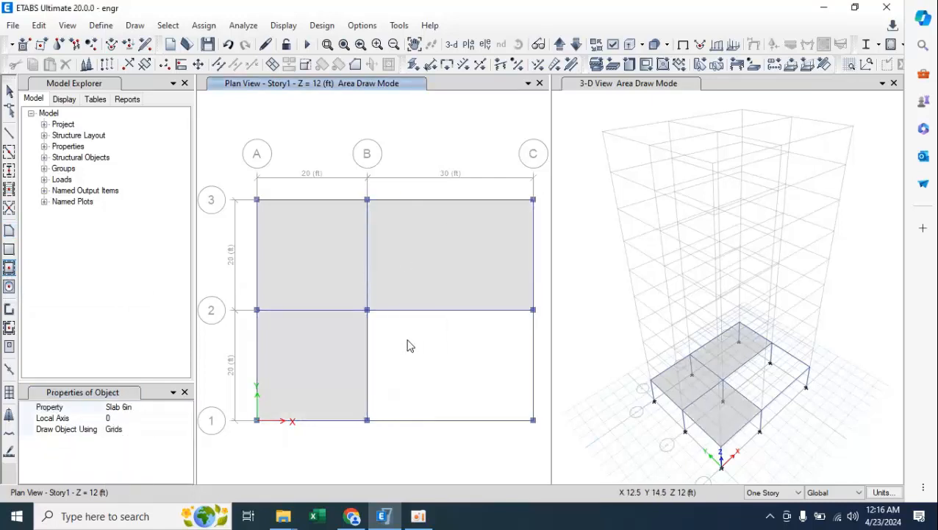
{"action": "left_click", "coordinate": [409, 346]}
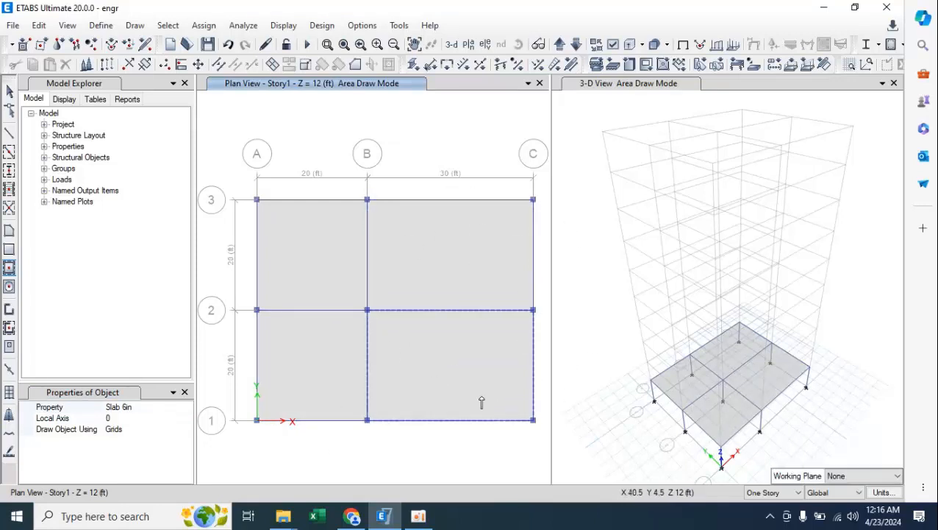
Keep the drawing scope at One Story, and on the Story2 plan place C 12x12 columns at all nine grid intersections.
{"action": "left_click", "coordinate": [785, 494]}
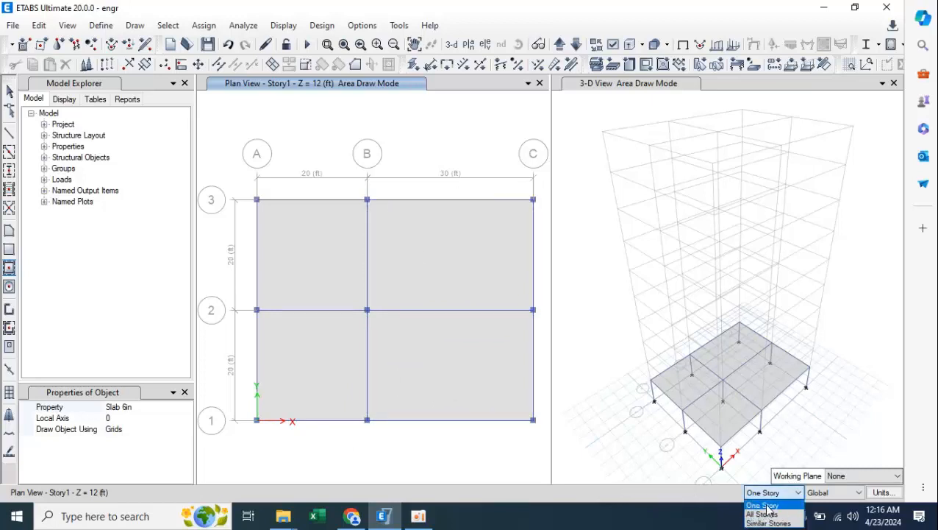
{"action": "left_click", "coordinate": [768, 506]}
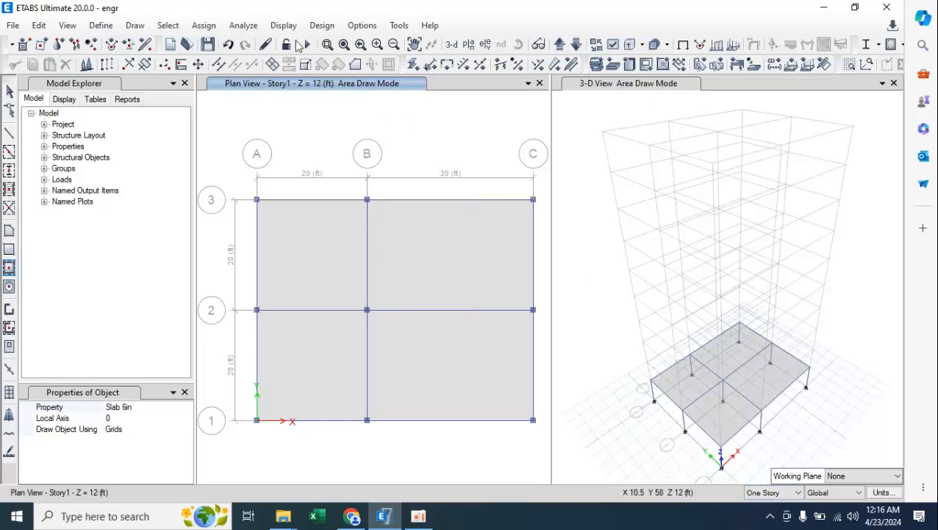
{"action": "left_click", "coordinate": [559, 45]}
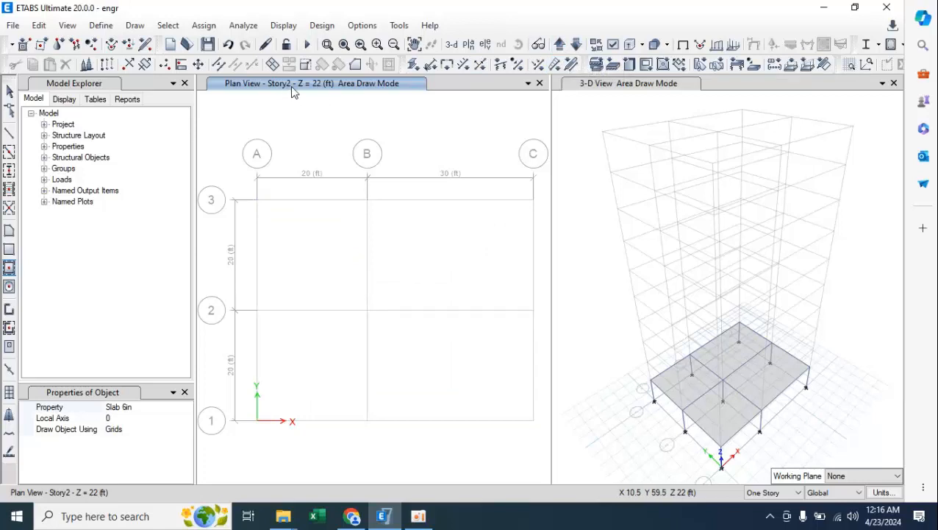
{"action": "left_click", "coordinate": [559, 45]}
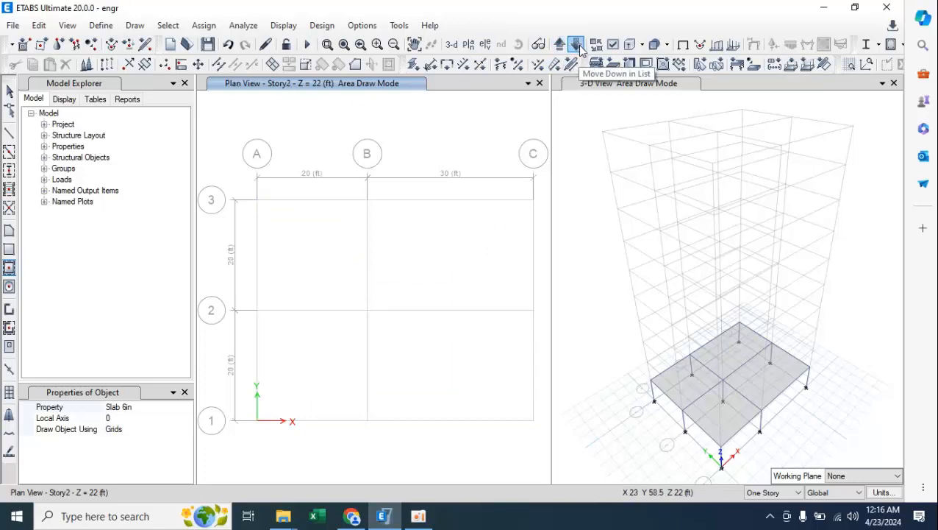
{"action": "left_click", "coordinate": [577, 46]}
{"action": "left_click", "coordinate": [560, 45]}
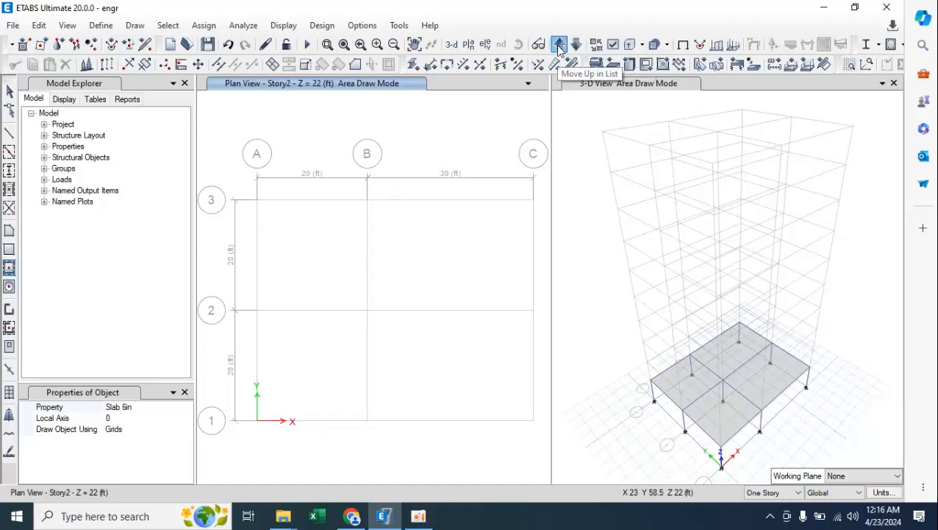
{"action": "left_click", "coordinate": [9, 170]}
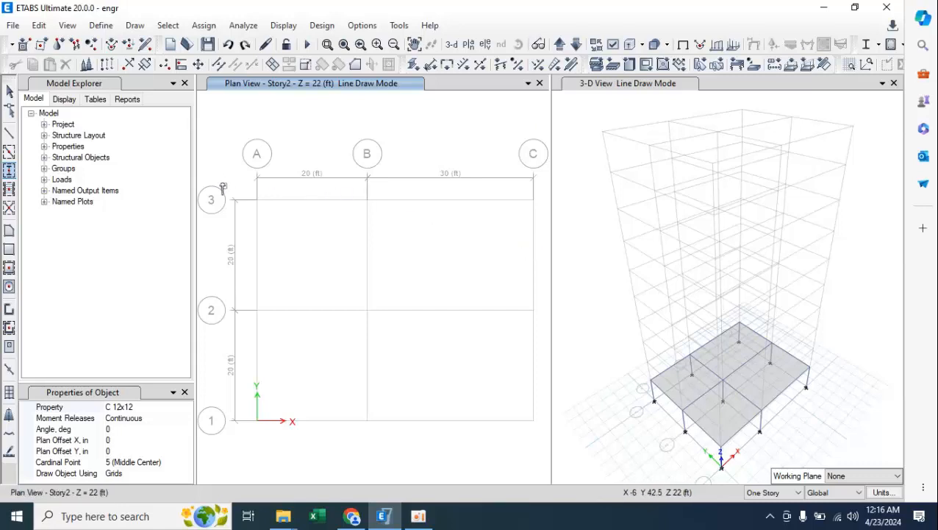
{"action": "left_click_drag", "start_coordinate": [222, 150], "coordinate": [544, 440]}
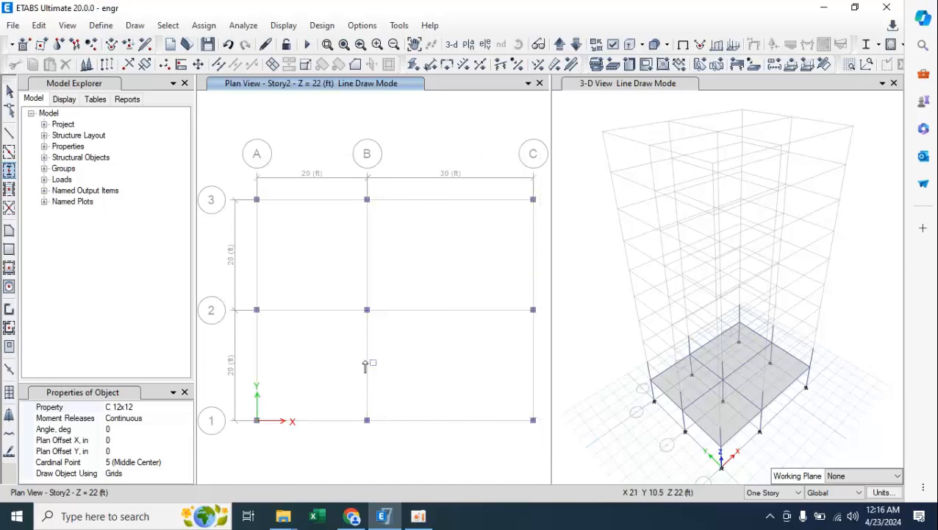
Draw a single B 12x12 beam from grid point A-3 to B-3 on the Story2 plan and end the line drawing.
{"action": "left_click", "coordinate": [9, 134]}
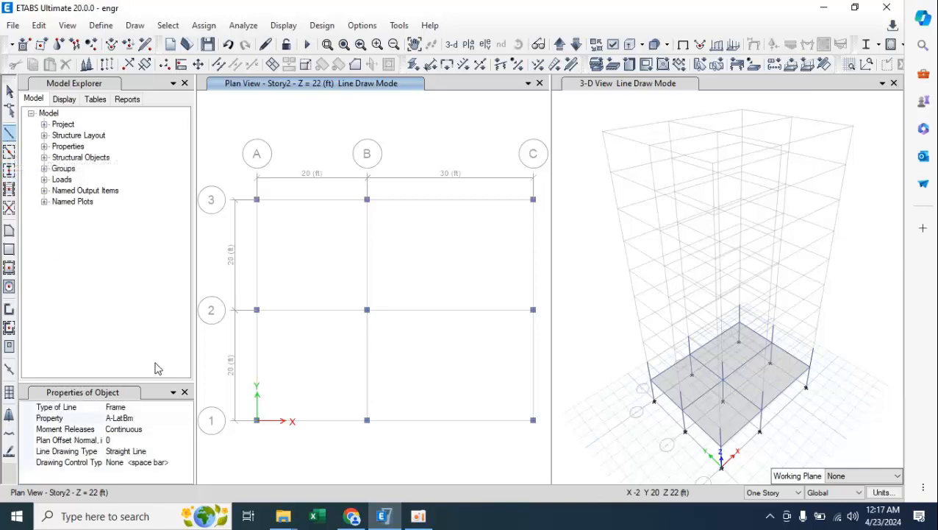
{"action": "left_click", "coordinate": [147, 419]}
{"action": "left_click", "coordinate": [187, 417]}
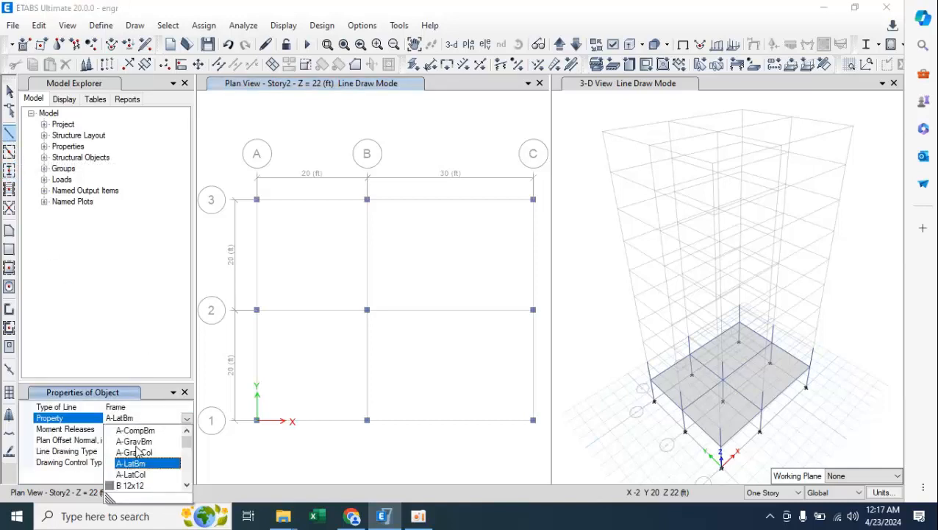
{"action": "left_click", "coordinate": [130, 485]}
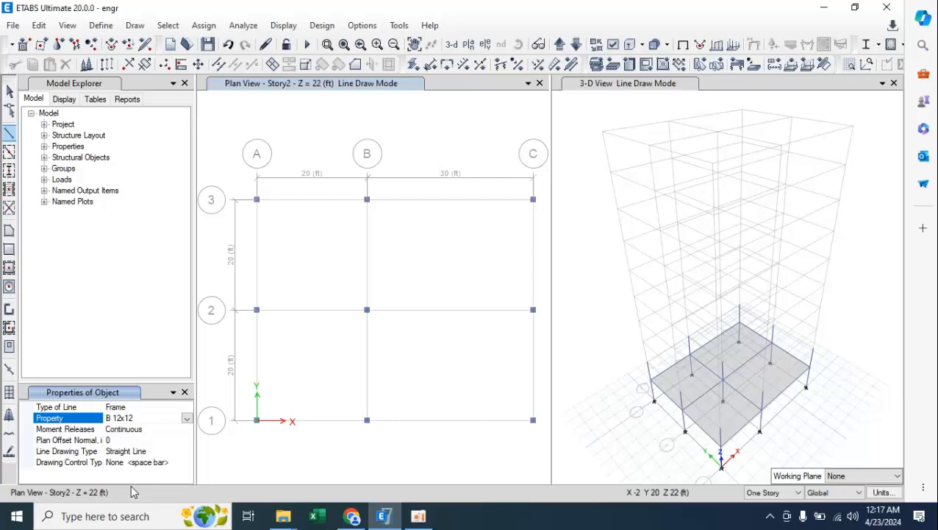
{"action": "left_click", "coordinate": [256, 200]}
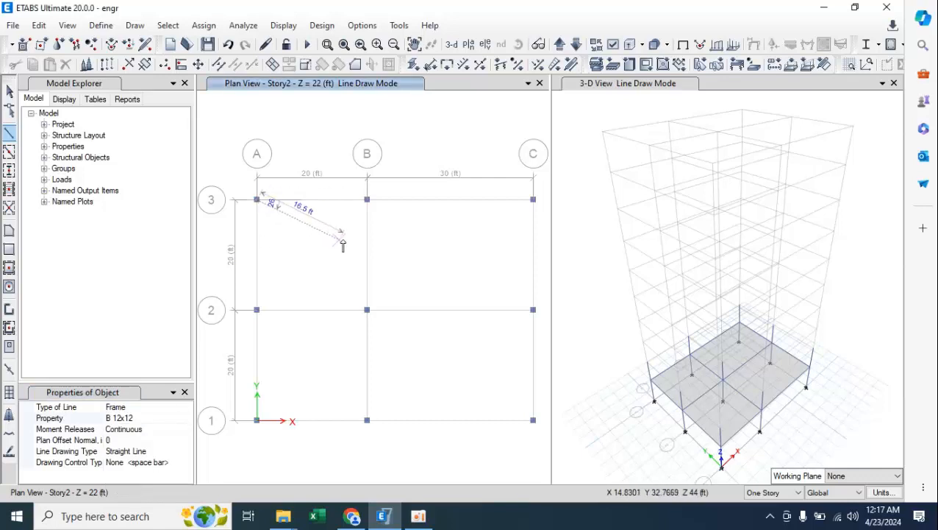
{"action": "left_click", "coordinate": [367, 200]}
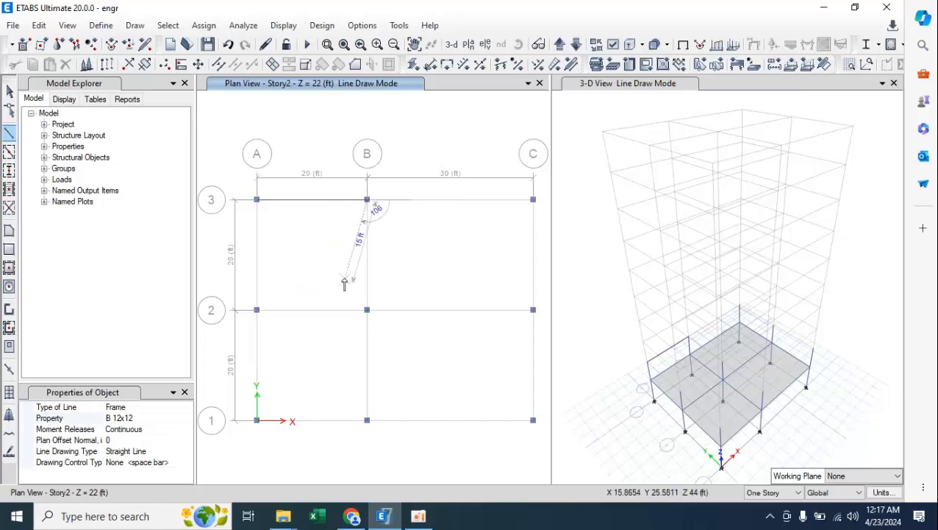
{"action": "key", "text": "Escape"}
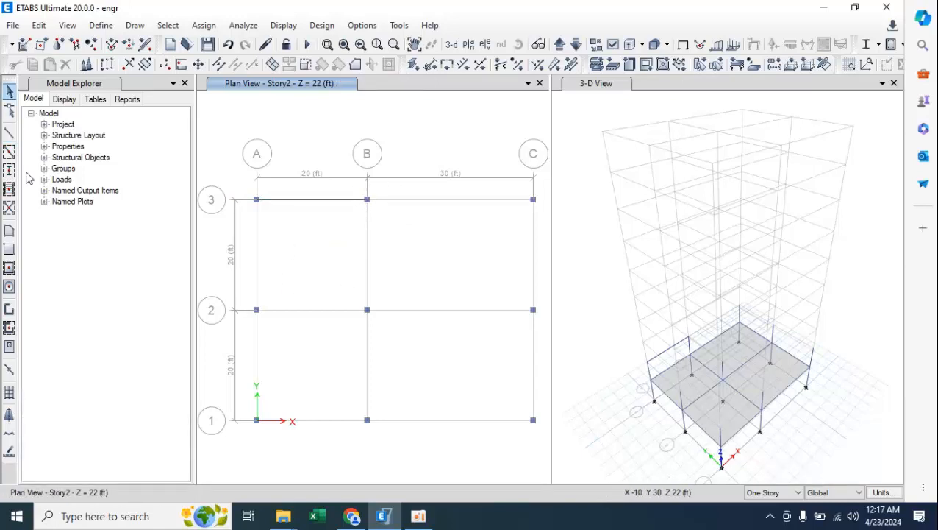
Quick-draw B 12x12 beams along all the remaining grid segments between columns on the Story2 plan.
{"action": "left_click", "coordinate": [9, 151]}
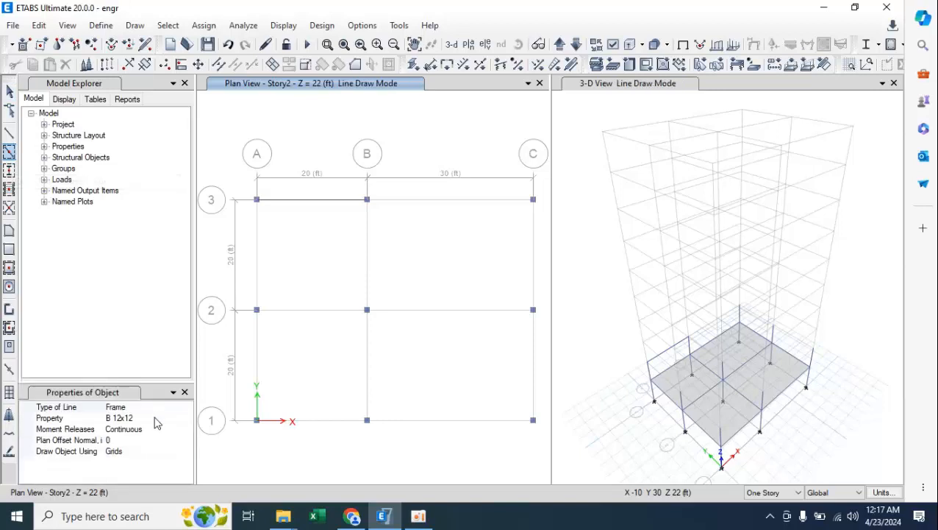
{"action": "left_click", "coordinate": [257, 263]}
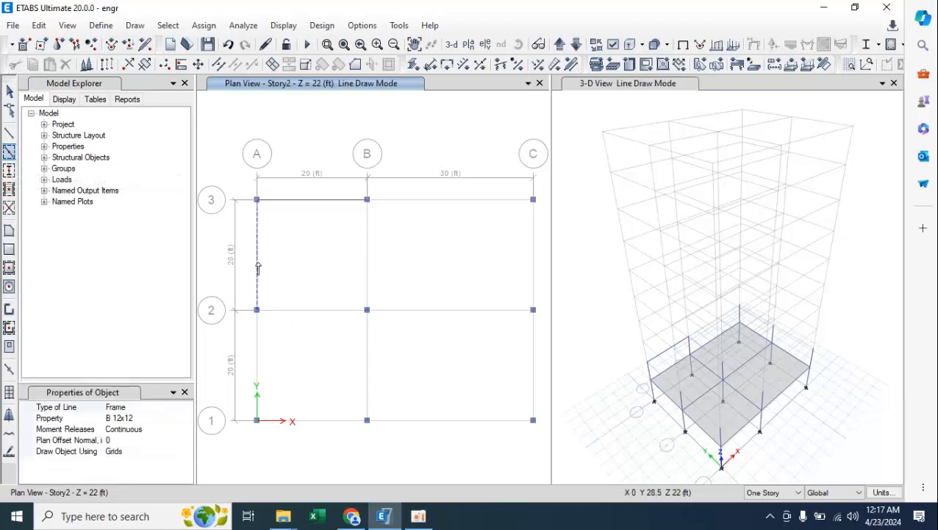
{"action": "left_click", "coordinate": [367, 251]}
{"action": "left_click", "coordinate": [464, 203]}
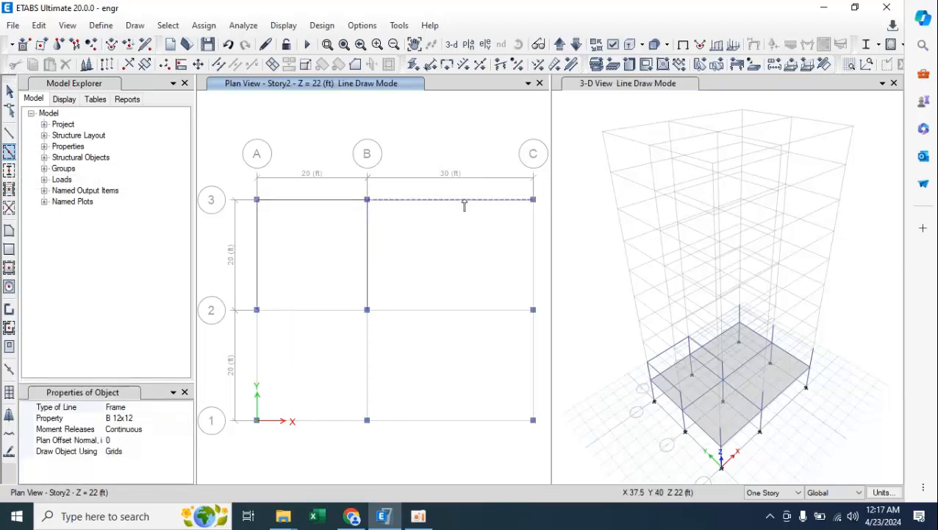
{"action": "left_click", "coordinate": [537, 237]}
{"action": "left_click", "coordinate": [429, 313]}
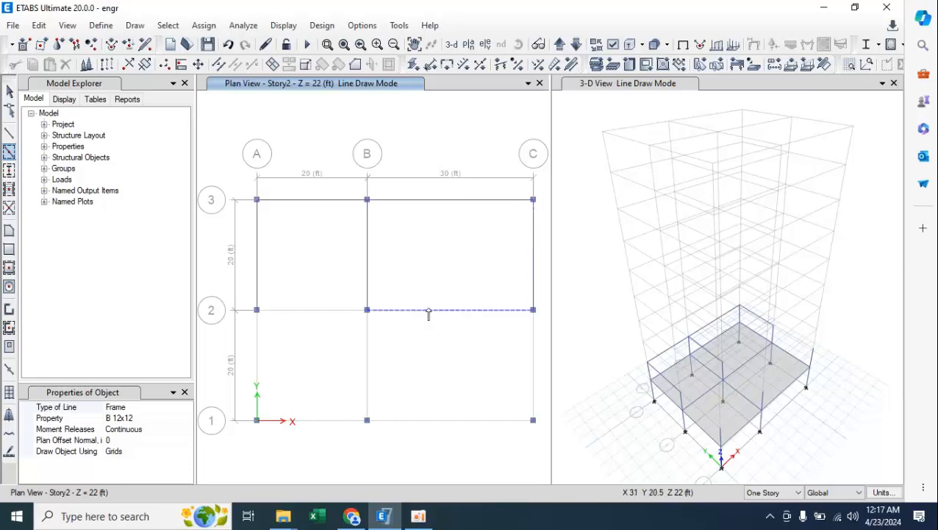
{"action": "left_click", "coordinate": [325, 313]}
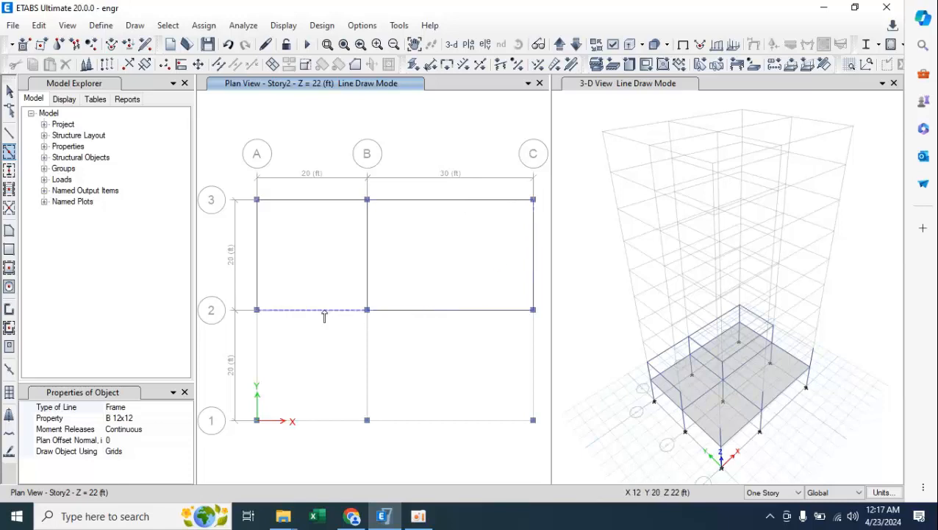
{"action": "left_click", "coordinate": [258, 333]}
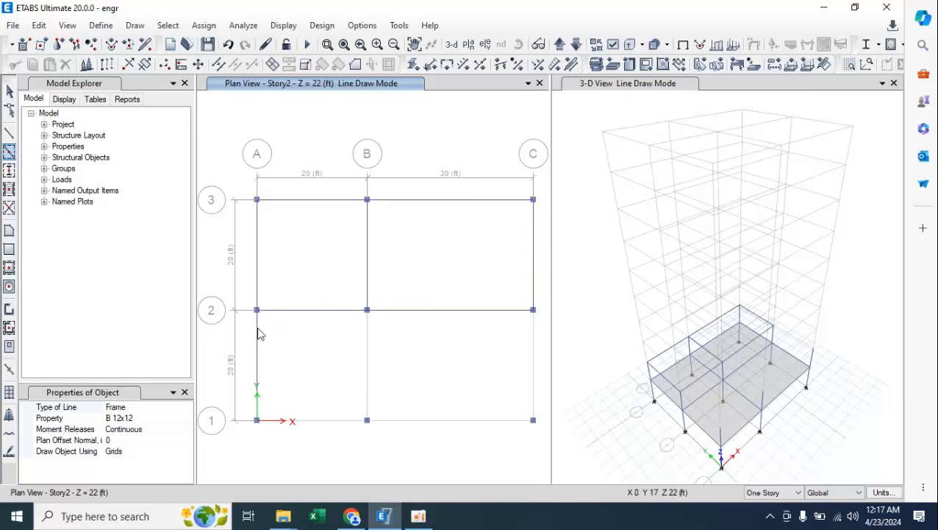
{"action": "left_click", "coordinate": [370, 332]}
{"action": "left_click", "coordinate": [533, 345]}
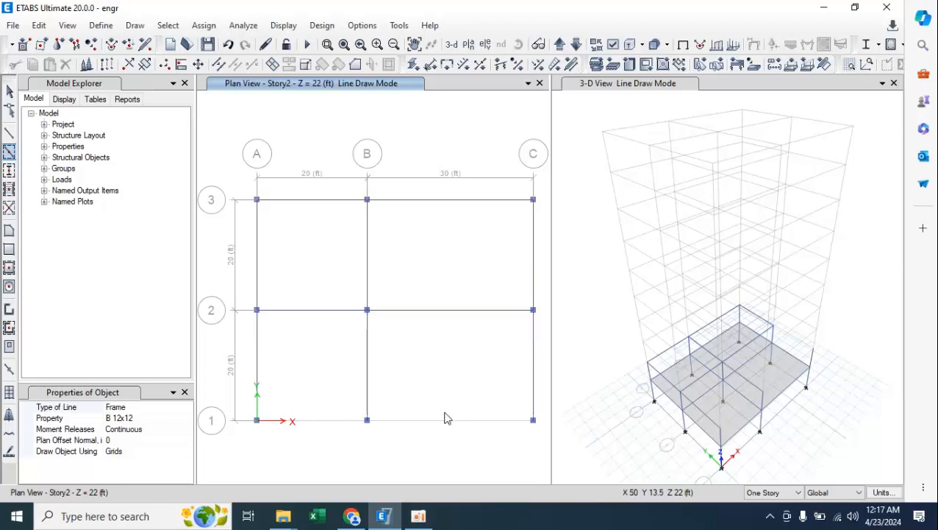
{"action": "left_click", "coordinate": [343, 421]}
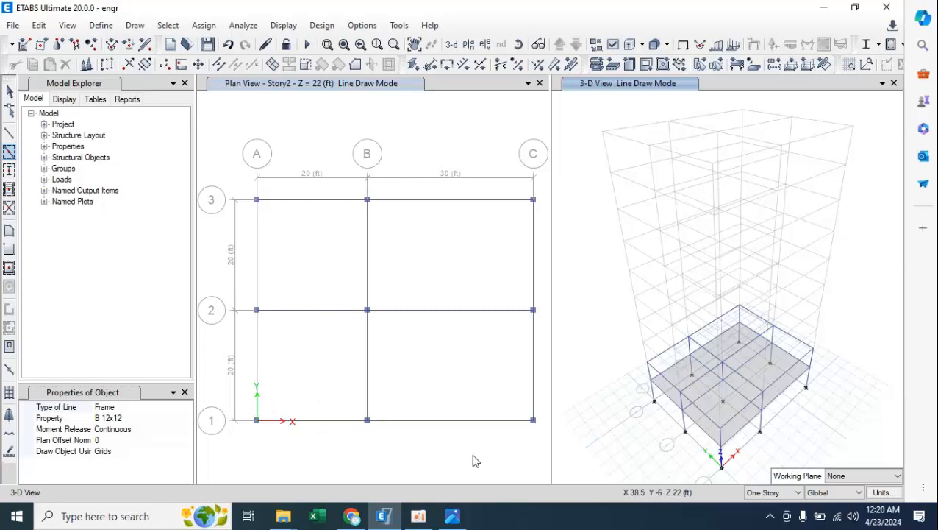
Examine the hand-drawn plan IMG_20240401_102803.jpg for the opening's size and its offsets from the grid lines, and return to ETABS.
{"action": "left_click", "coordinate": [453, 518]}
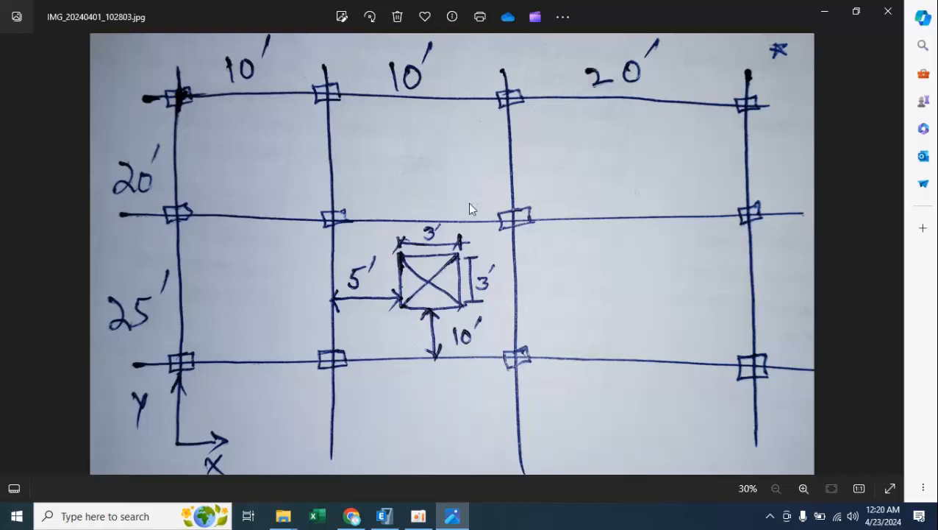
{"action": "left_click", "coordinate": [383, 516]}
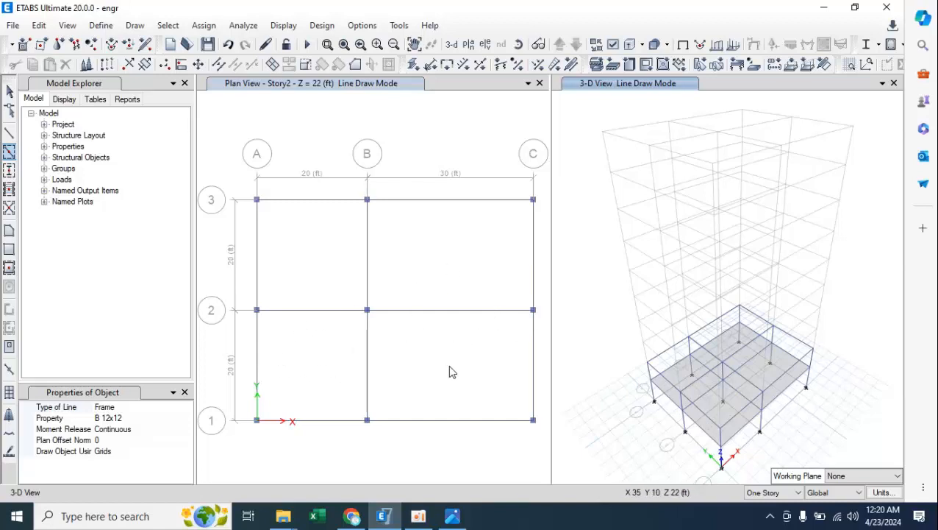
{"action": "left_click", "coordinate": [449, 516]}
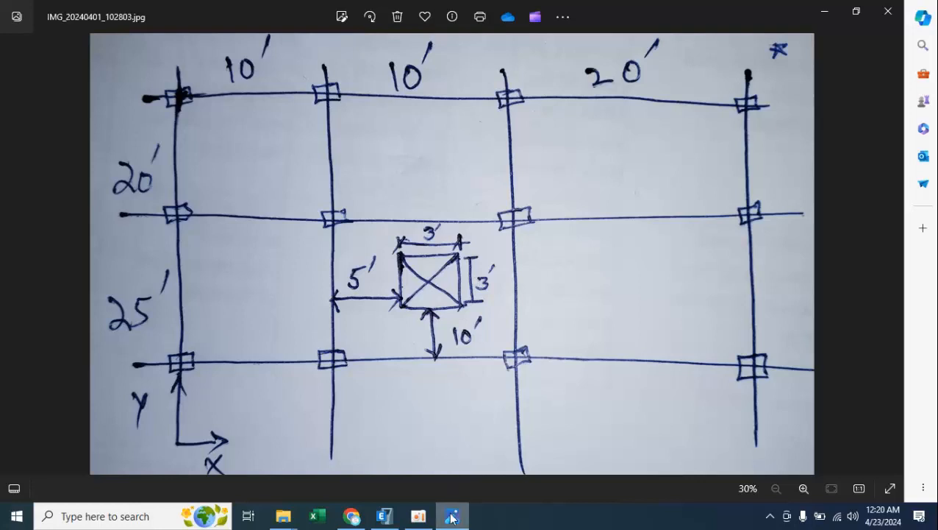
{"action": "mouse_move", "coordinate": [452, 516]}
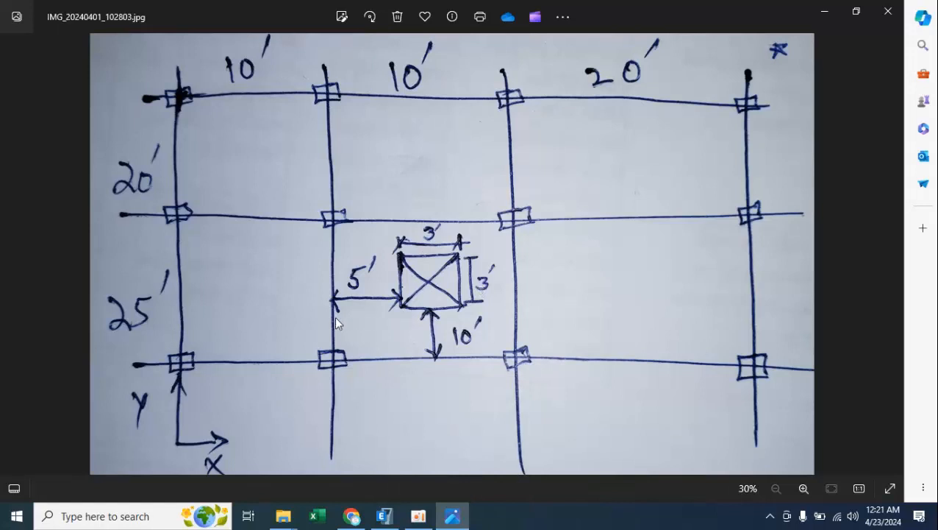
{"action": "left_click", "coordinate": [453, 516]}
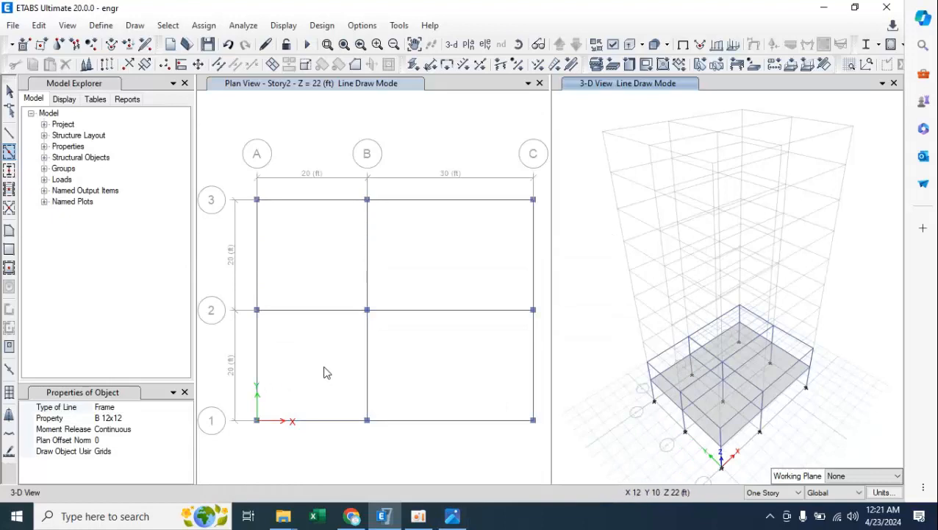
Replicate the Story2 beam on grid line A between grids 1 and 2 linearly once with dx 5 ft and dy 0.
{"action": "left_click", "coordinate": [259, 357]}
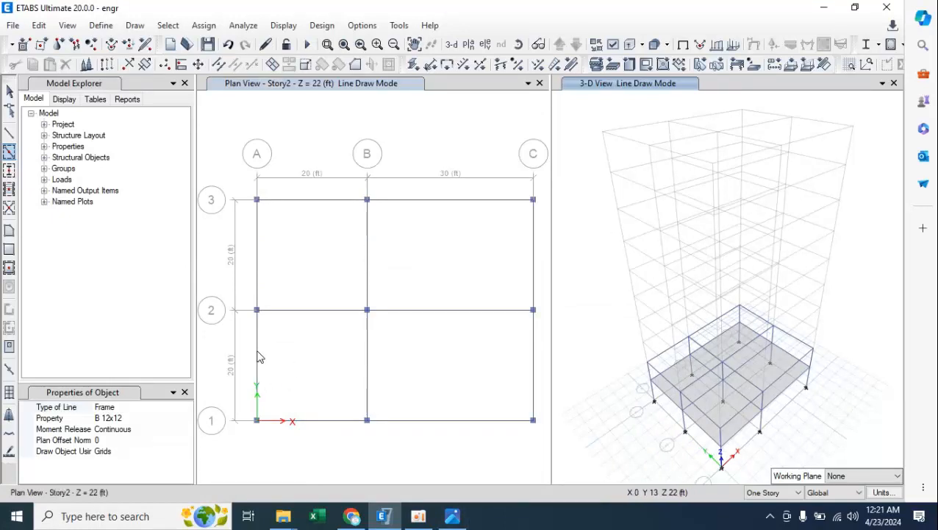
{"action": "left_click", "coordinate": [256, 357]}
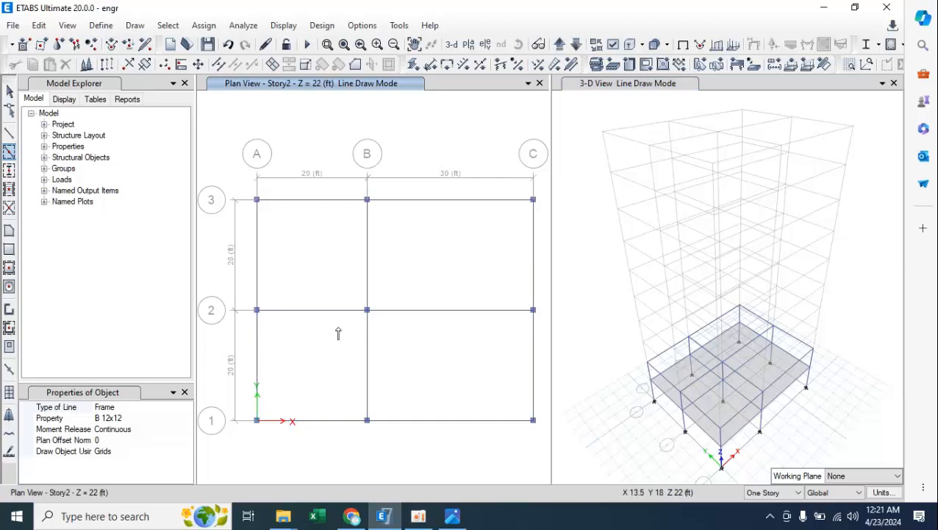
{"action": "key", "text": "Escape"}
{"action": "left_click", "coordinate": [258, 360]}
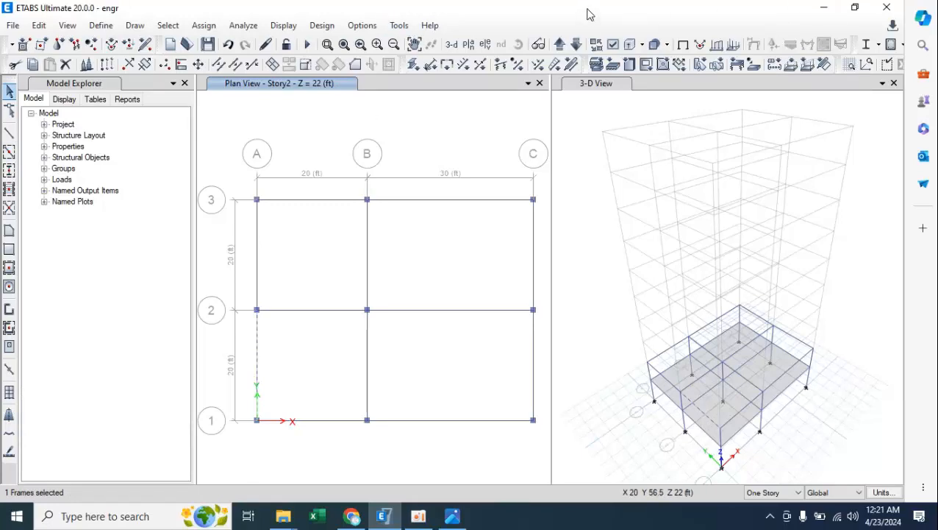
{"action": "left_click_drag", "start_coordinate": [586, 9], "coordinate": [710, 45]}
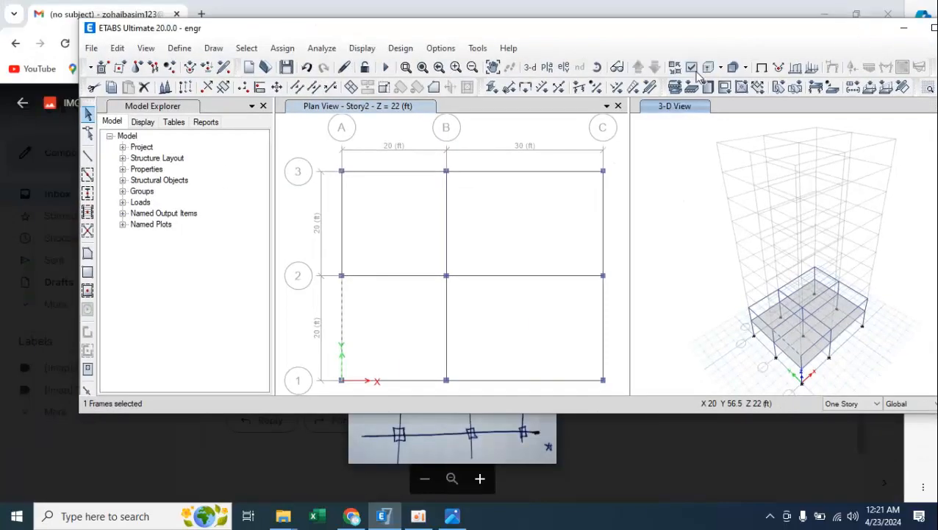
{"action": "left_click", "coordinate": [117, 48]}
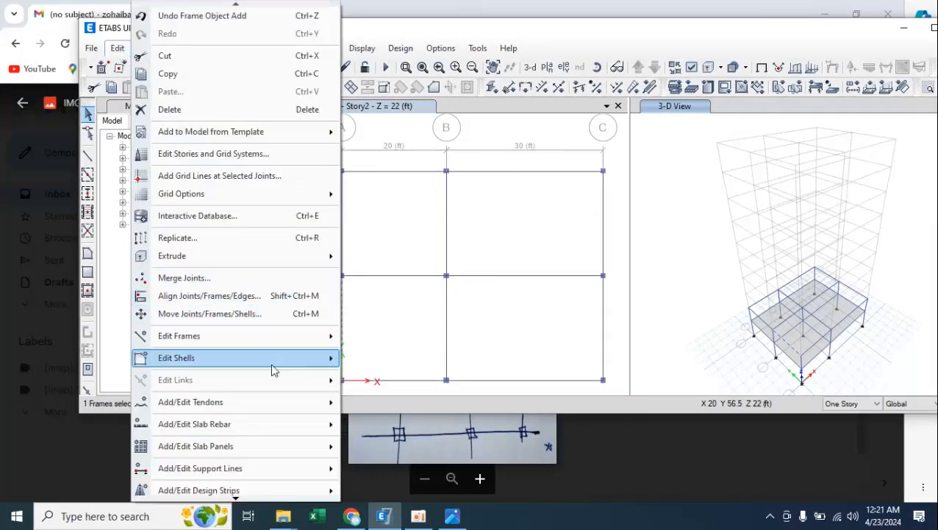
{"action": "left_click", "coordinate": [309, 239]}
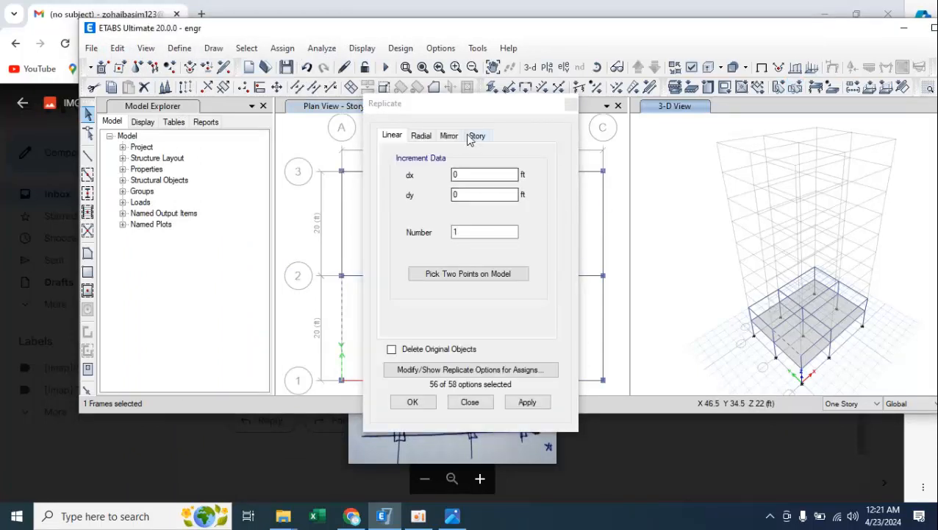
{"action": "left_click_drag", "start_coordinate": [471, 112], "coordinate": [767, 113]}
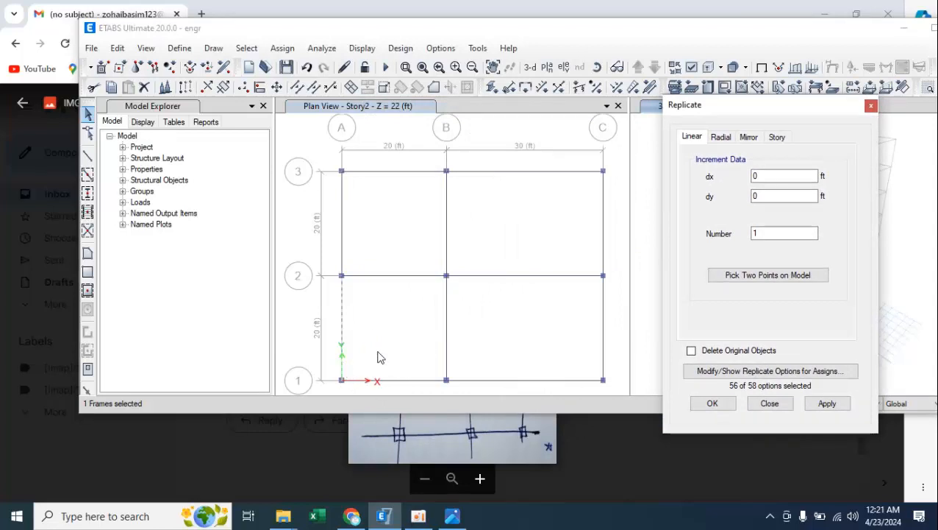
{"action": "left_click", "coordinate": [762, 177]}
{"action": "type", "text": "5"}
{"action": "left_click", "coordinate": [827, 403]}
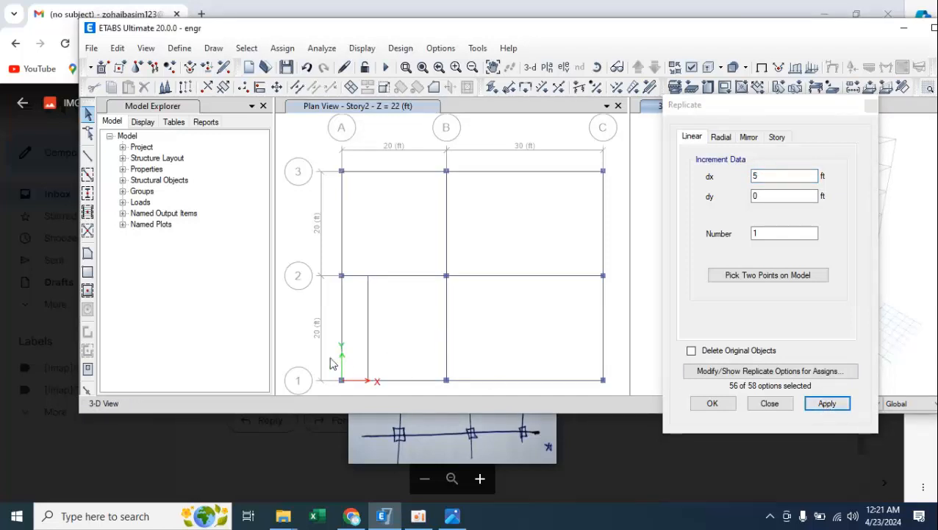
Check the opening width in the sketch and replicate the beam 5 ft from grid line A once more with dx 3 ft.
{"action": "left_click", "coordinate": [368, 349]}
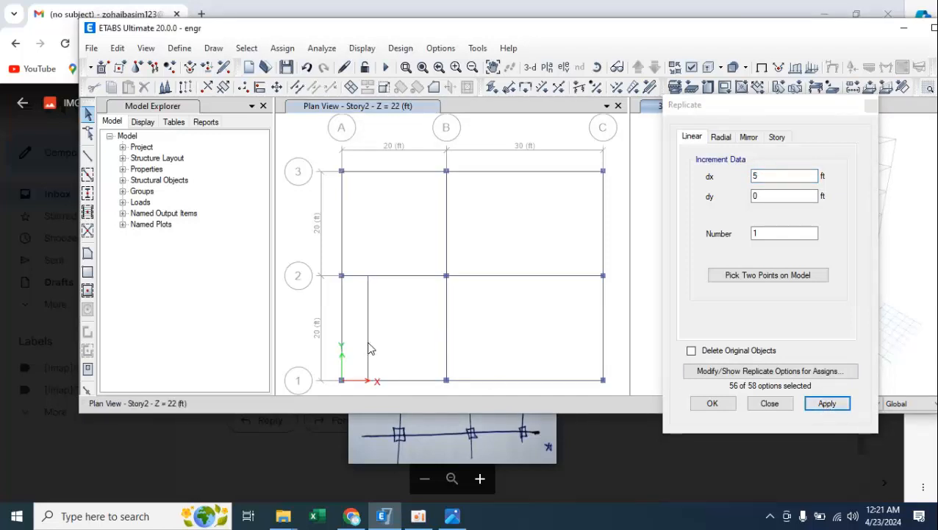
{"action": "left_click", "coordinate": [451, 518]}
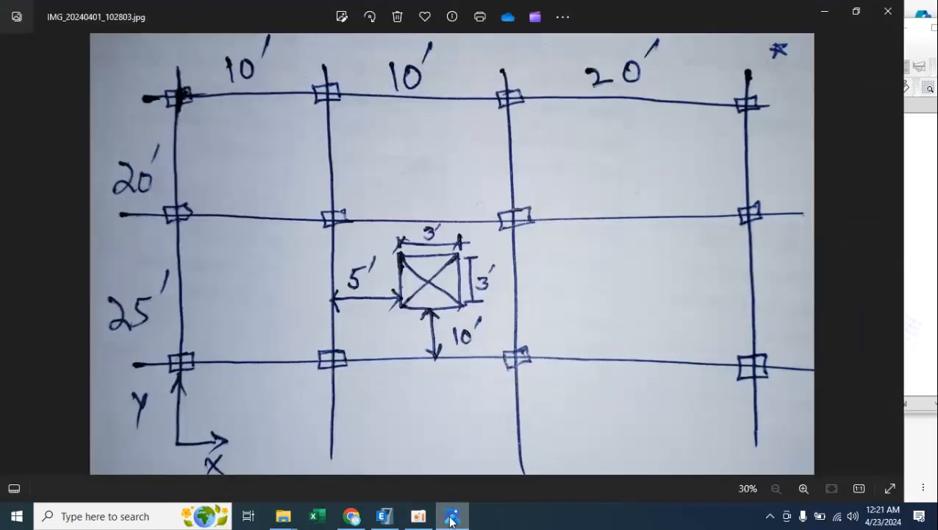
{"action": "left_click", "coordinate": [452, 518]}
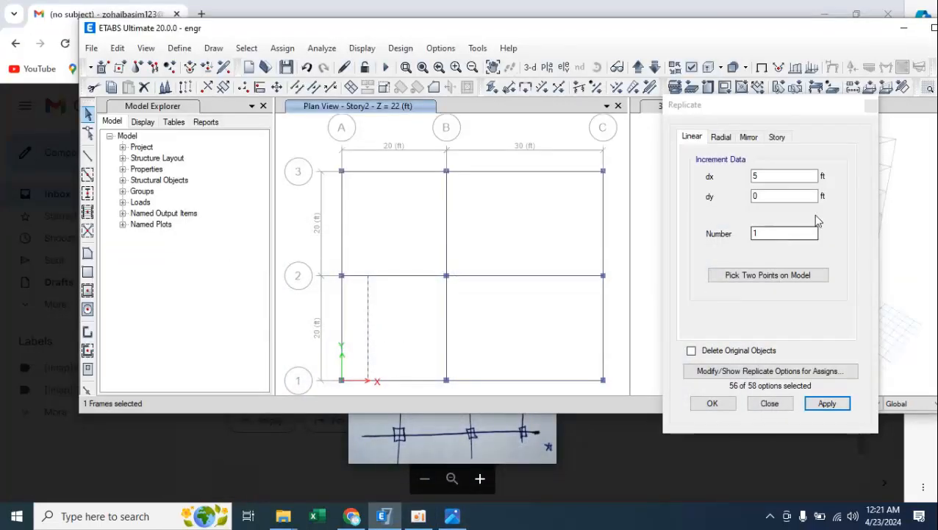
{"action": "left_click", "coordinate": [766, 174]}
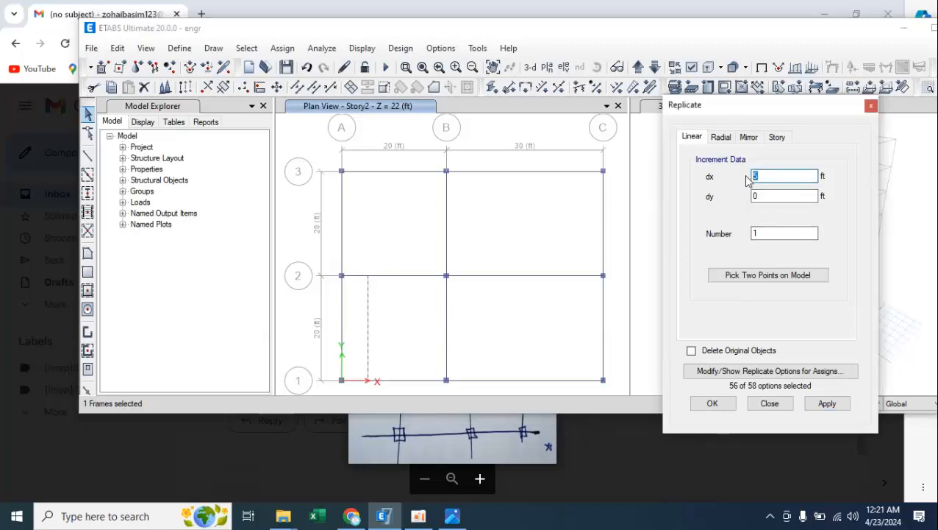
{"action": "left_click", "coordinate": [829, 404]}
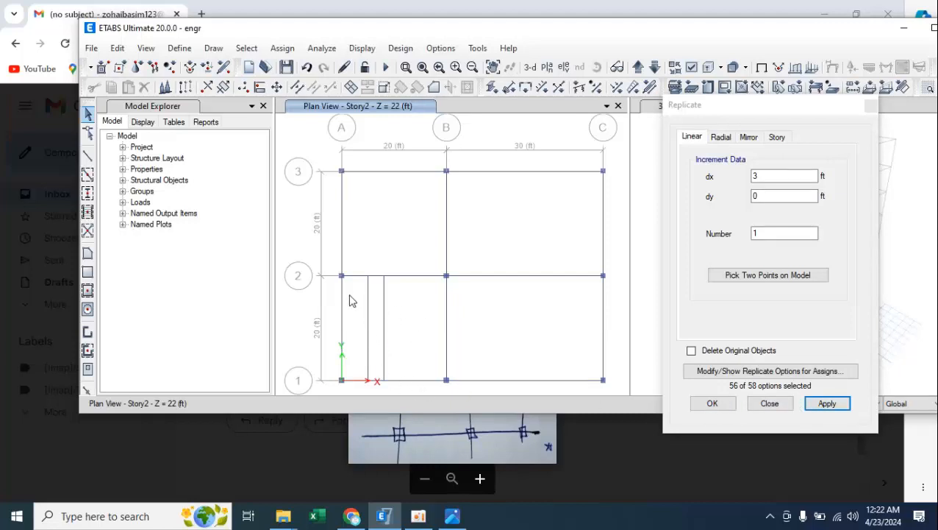
Replicate the Story2 beam on grid line 1 between A and B once with dx 0 and dy 10 ft, consulting the sketch.
{"action": "left_click", "coordinate": [397, 380]}
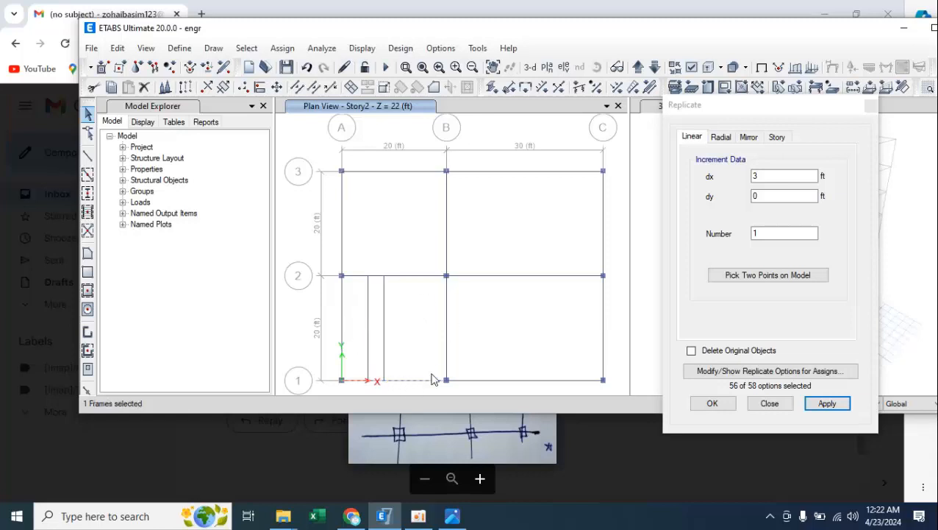
{"action": "left_click_drag", "start_coordinate": [760, 176], "coordinate": [751, 177]}
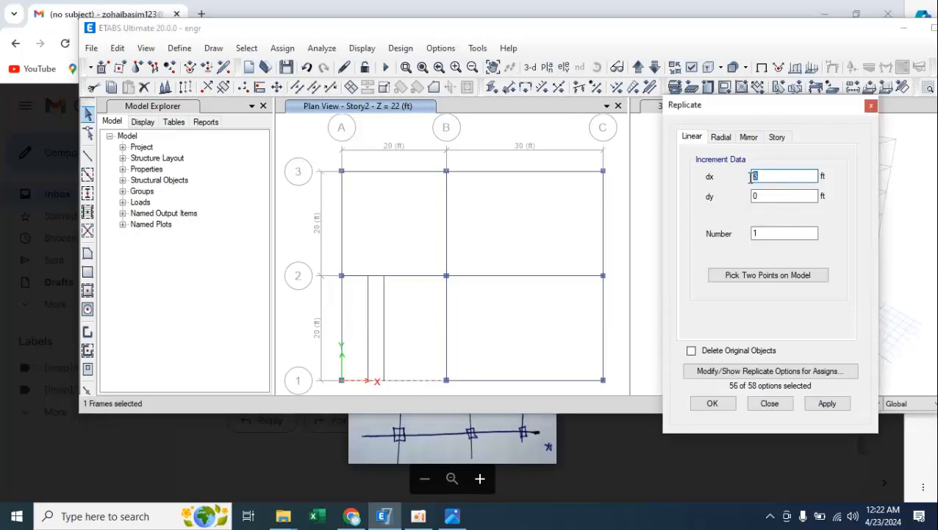
{"action": "left_click", "coordinate": [762, 196]}
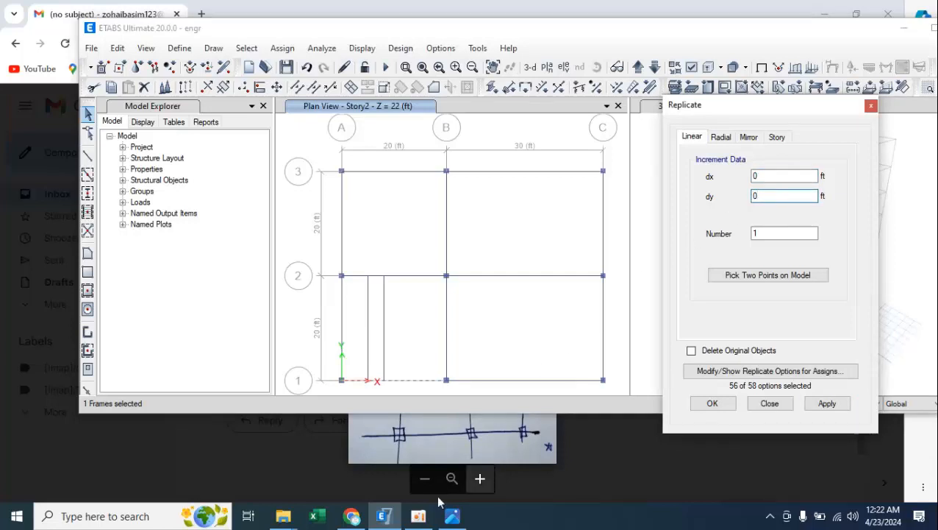
{"action": "left_click", "coordinate": [452, 515]}
{"action": "left_click", "coordinate": [449, 520]}
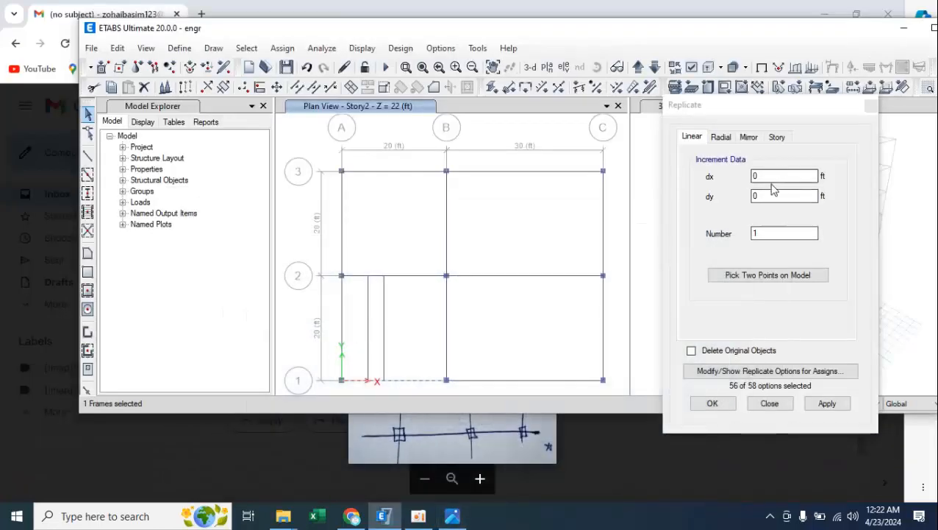
{"action": "double_click", "coordinate": [762, 195]}
{"action": "type", "text": "1"}
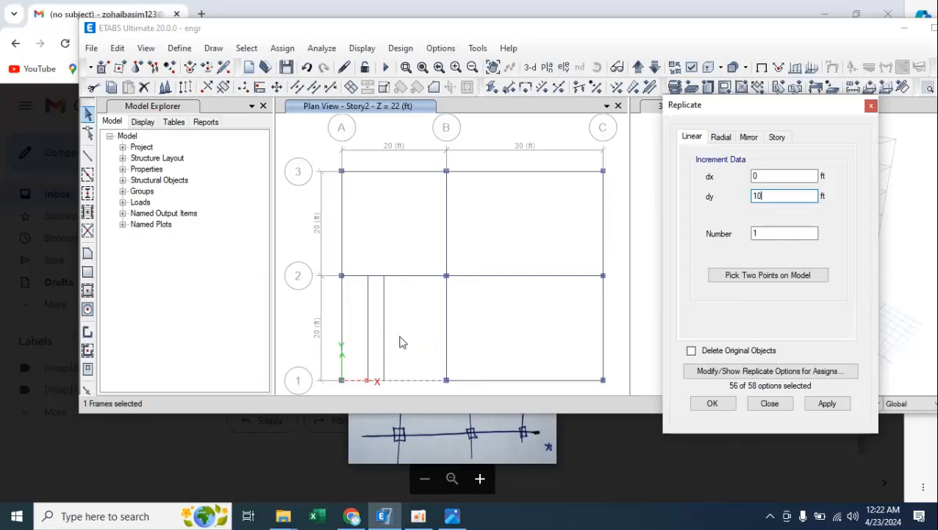
{"action": "left_click", "coordinate": [828, 403]}
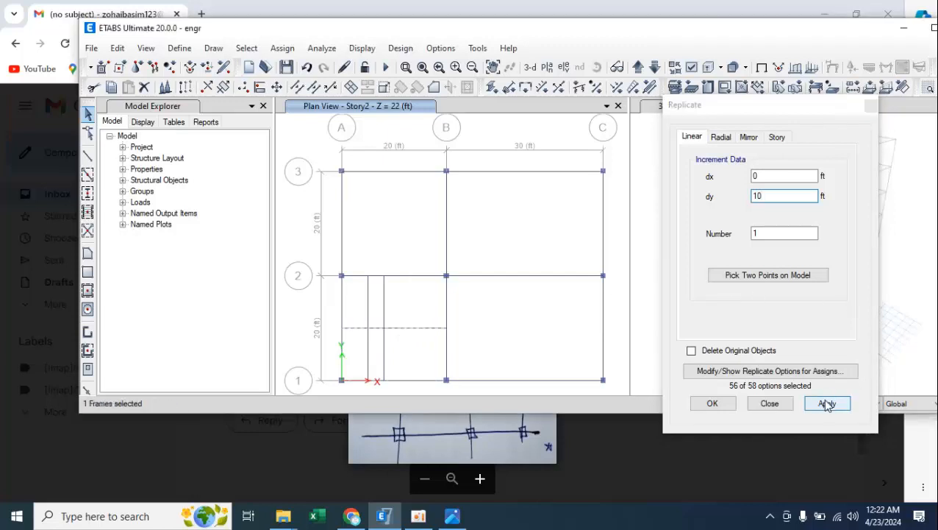
Check the sketch again and replicate the beam 10 ft from grid line 1 once with dy 3 ft.
{"action": "left_click", "coordinate": [415, 328]}
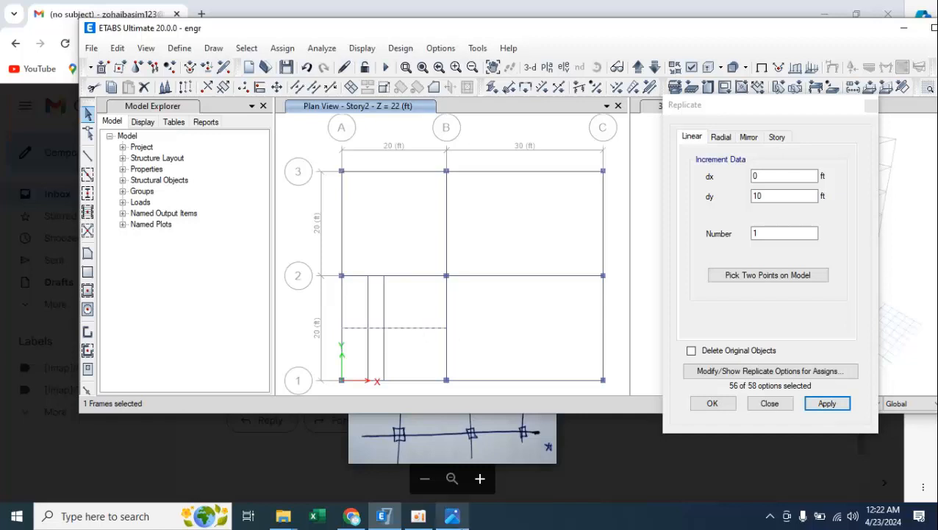
{"action": "left_click", "coordinate": [453, 516]}
{"action": "left_click", "coordinate": [383, 516]}
{"action": "left_click_drag", "start_coordinate": [767, 192], "coordinate": [742, 203]}
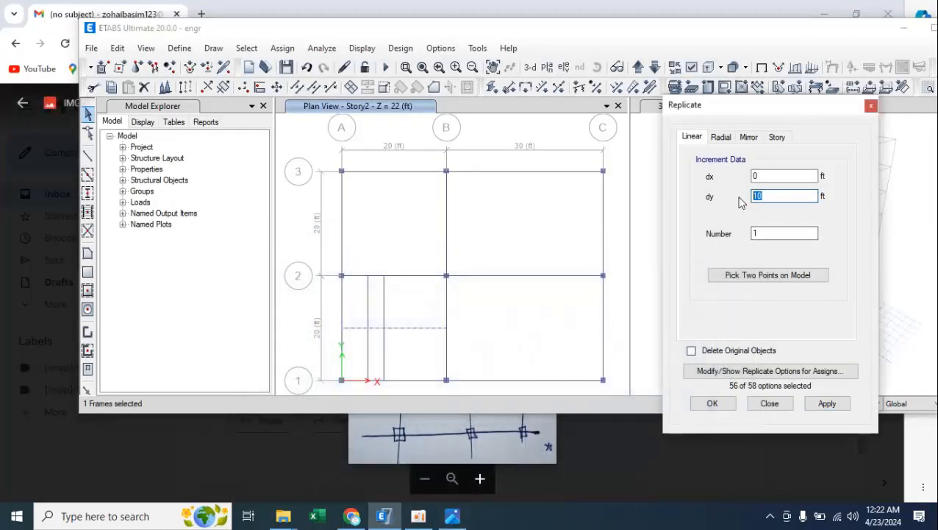
{"action": "left_click", "coordinate": [831, 405]}
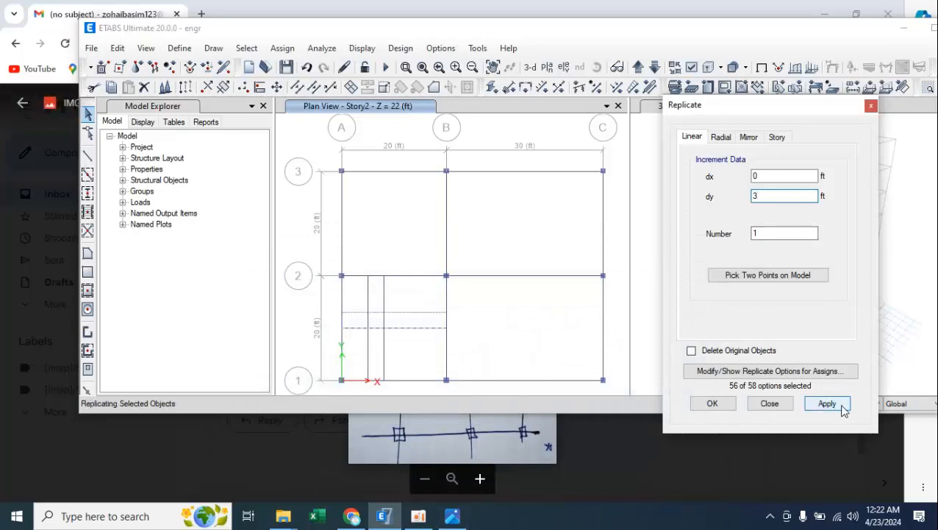
Divide the four replicated Story2 opening beams, breaking them at intersections with selected frames and joints.
{"action": "left_click", "coordinate": [711, 403]}
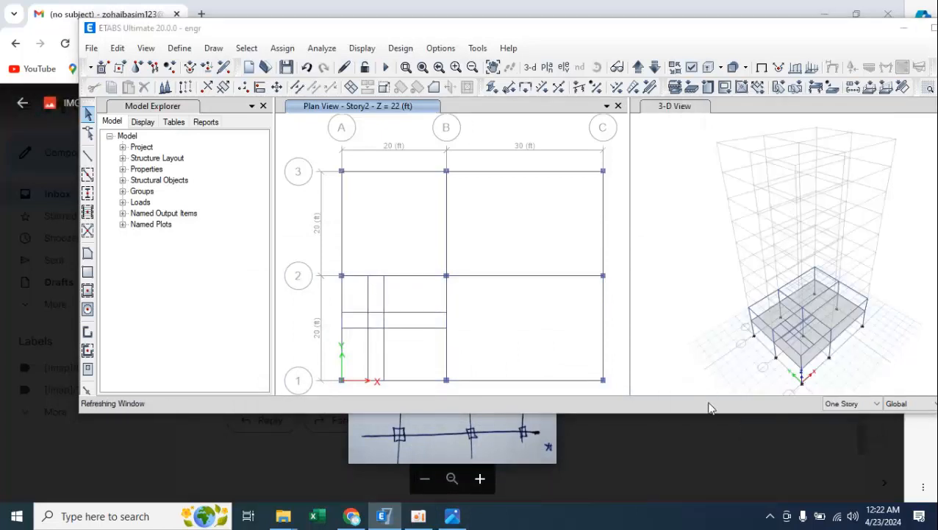
{"action": "left_click", "coordinate": [934, 28]}
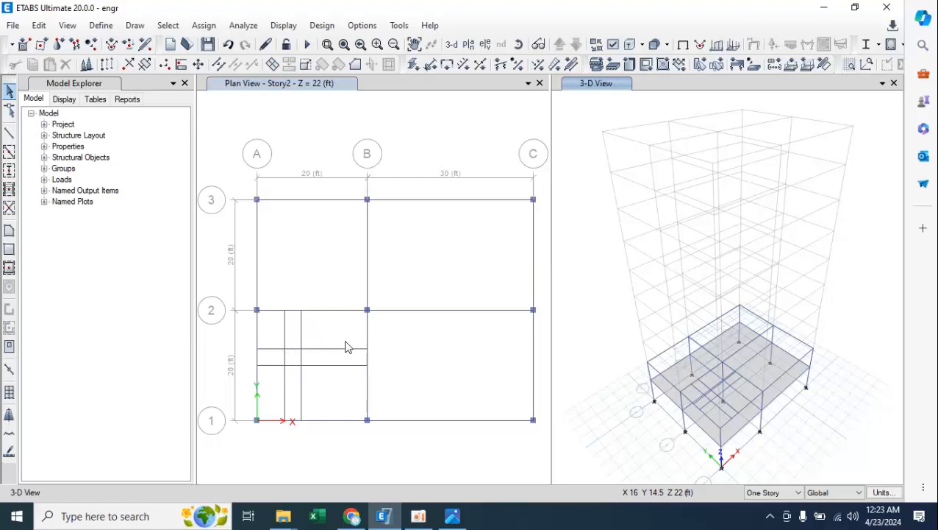
{"action": "left_click", "coordinate": [284, 388]}
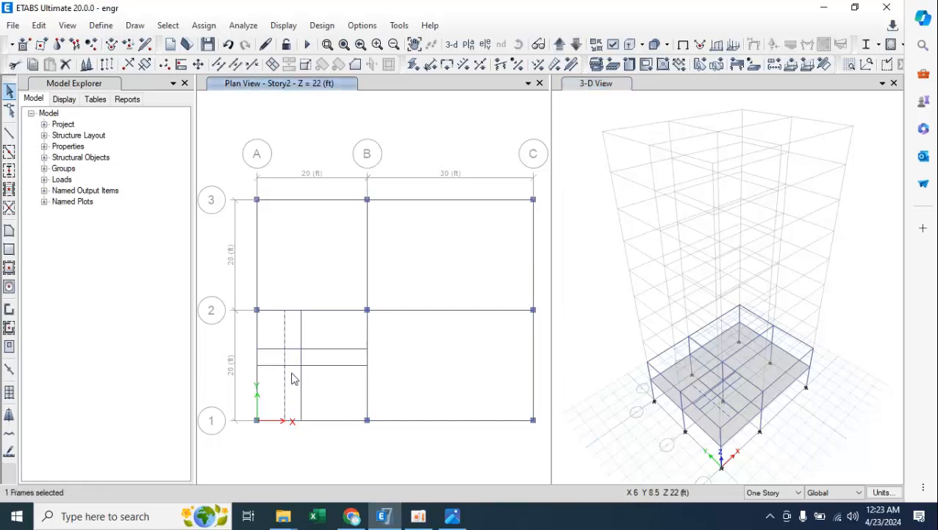
{"action": "left_click", "coordinate": [301, 374]}
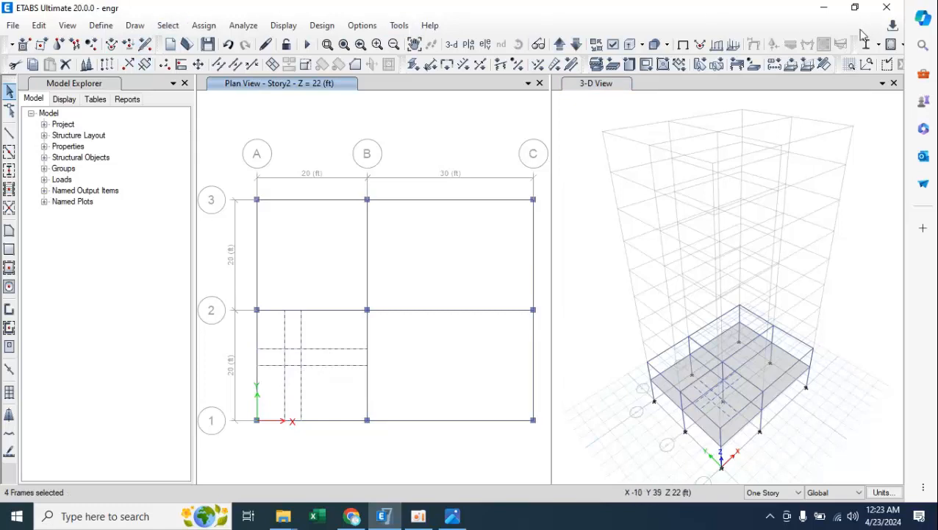
{"action": "left_click", "coordinate": [854, 7]}
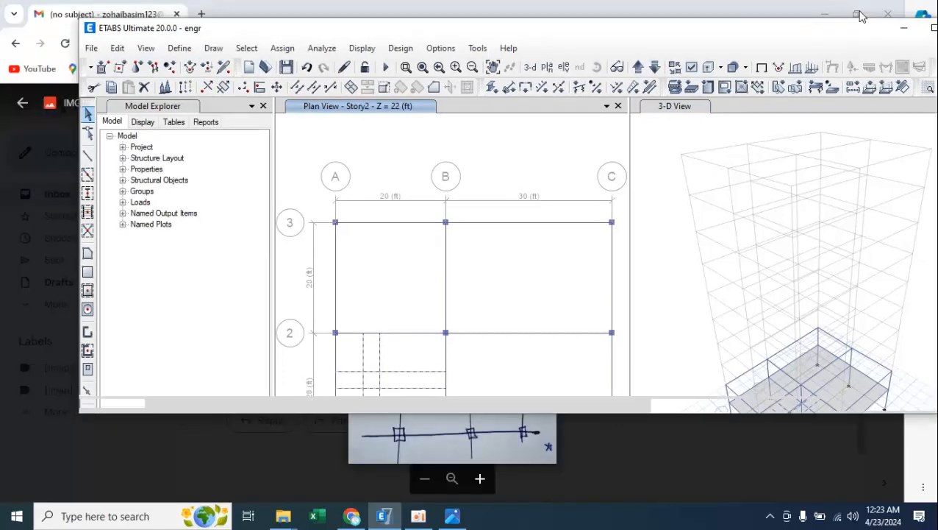
{"action": "left_click", "coordinate": [118, 48]}
{"action": "mouse_move", "coordinate": [278, 345]}
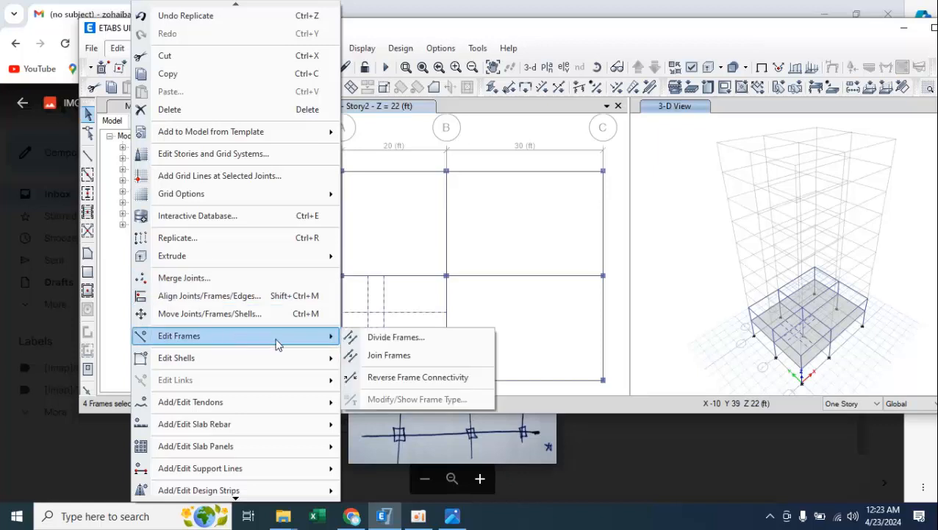
{"action": "left_click", "coordinate": [397, 337]}
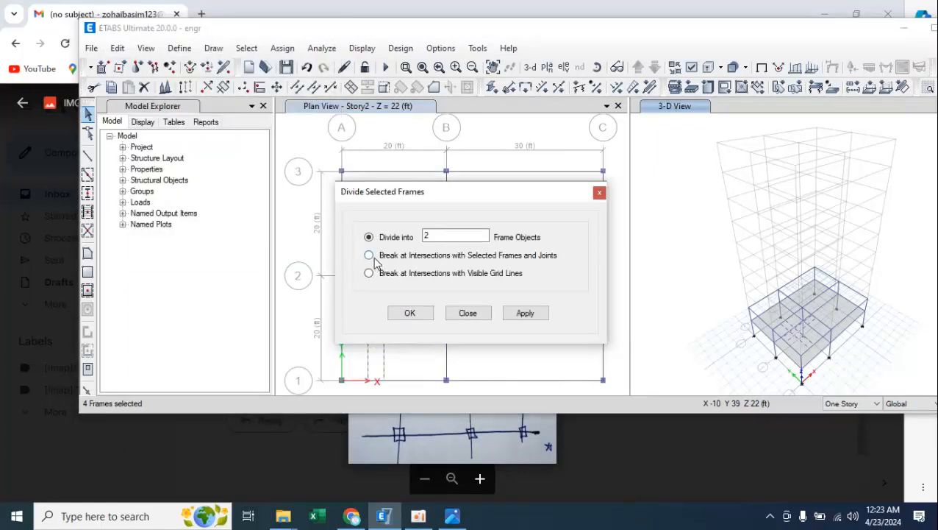
{"action": "left_click", "coordinate": [370, 256]}
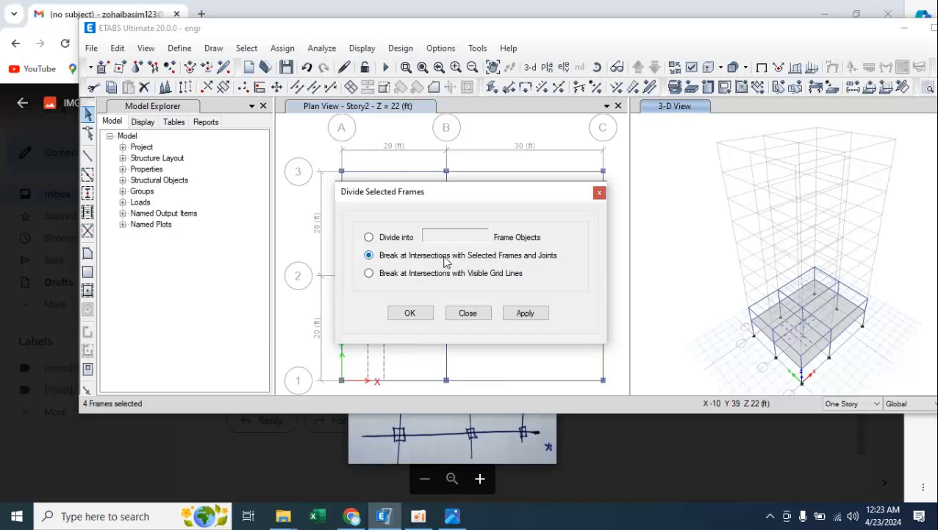
{"action": "left_click", "coordinate": [524, 313]}
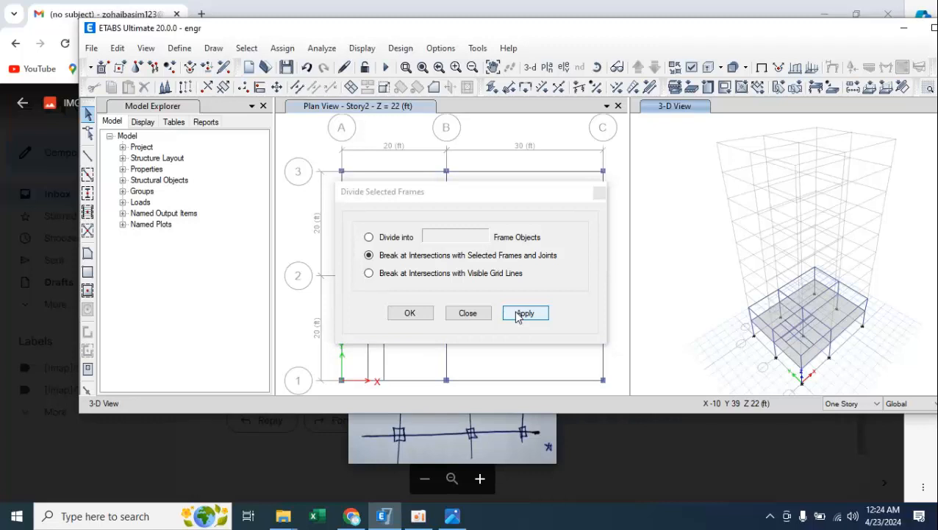
{"action": "left_click", "coordinate": [520, 315]}
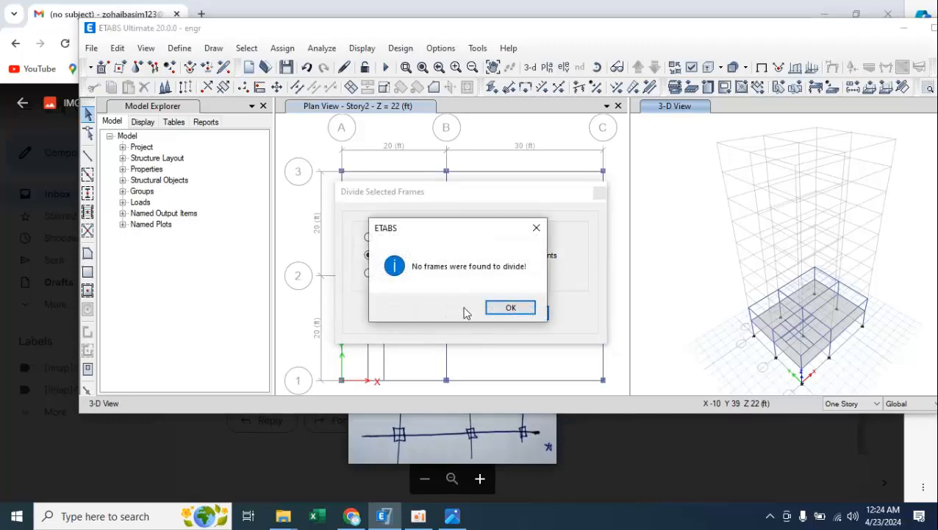
{"action": "left_click", "coordinate": [503, 308]}
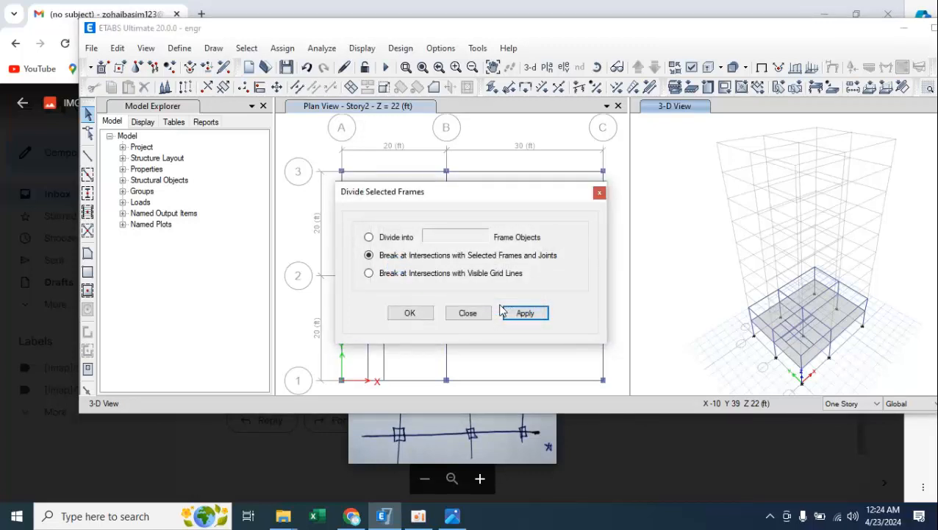
Check the opening in the sketch and delete the four X-direction beam segments lying outside the 3 ft opening.
{"action": "left_click", "coordinate": [351, 516]}
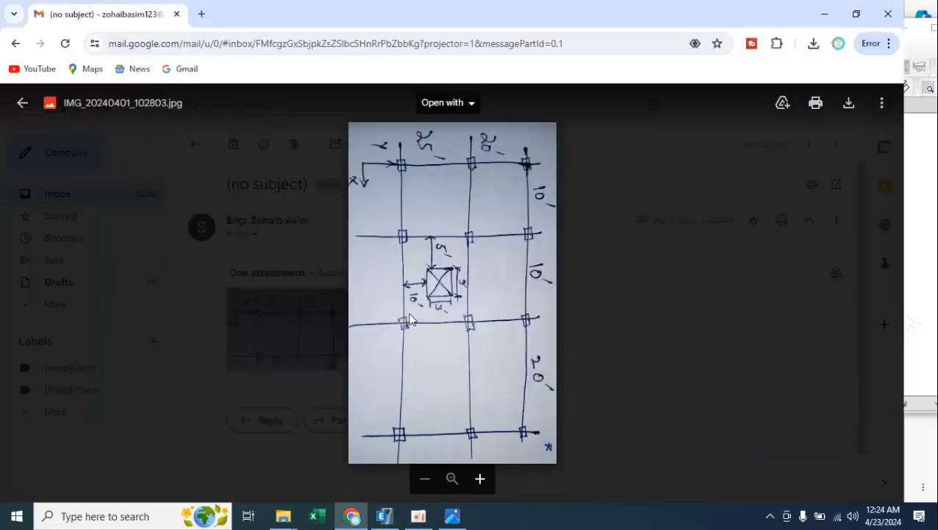
{"action": "left_click", "coordinate": [386, 515]}
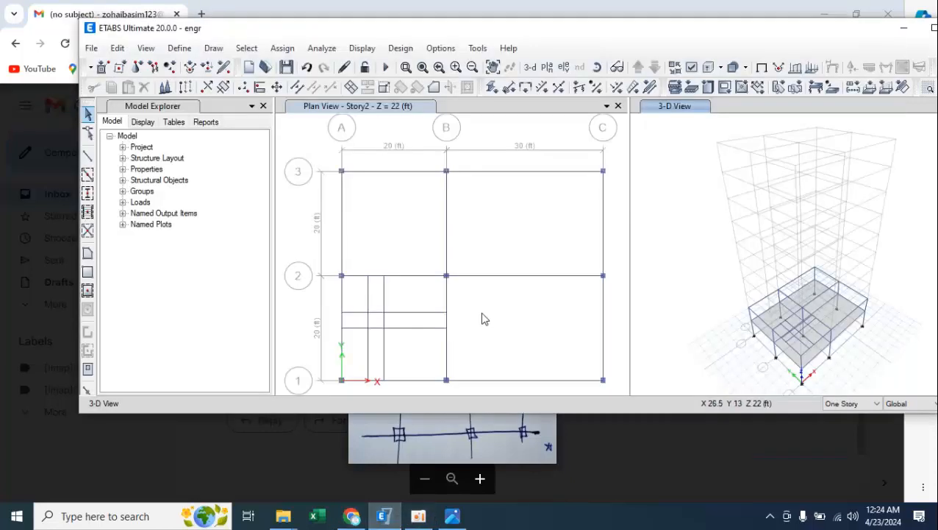
{"action": "left_click", "coordinate": [933, 29]}
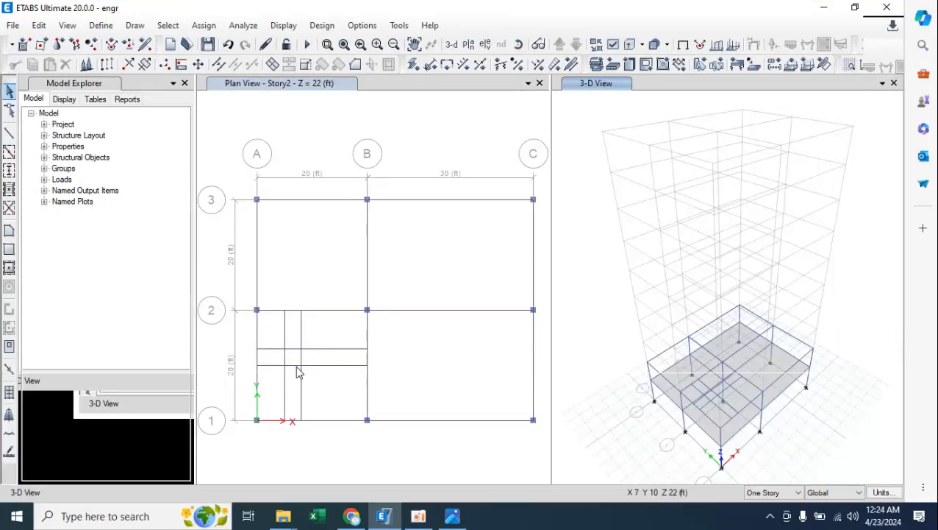
{"action": "left_click", "coordinate": [329, 352]}
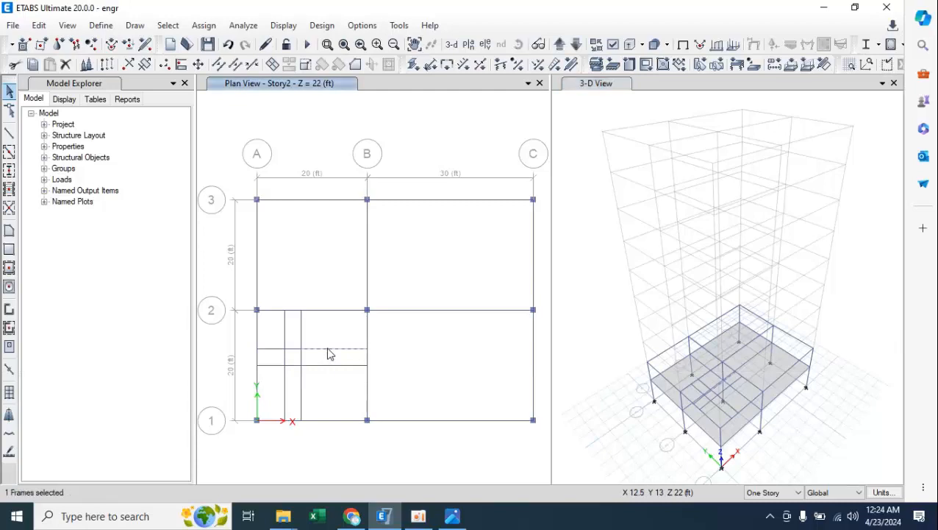
{"action": "left_click", "coordinate": [270, 354]}
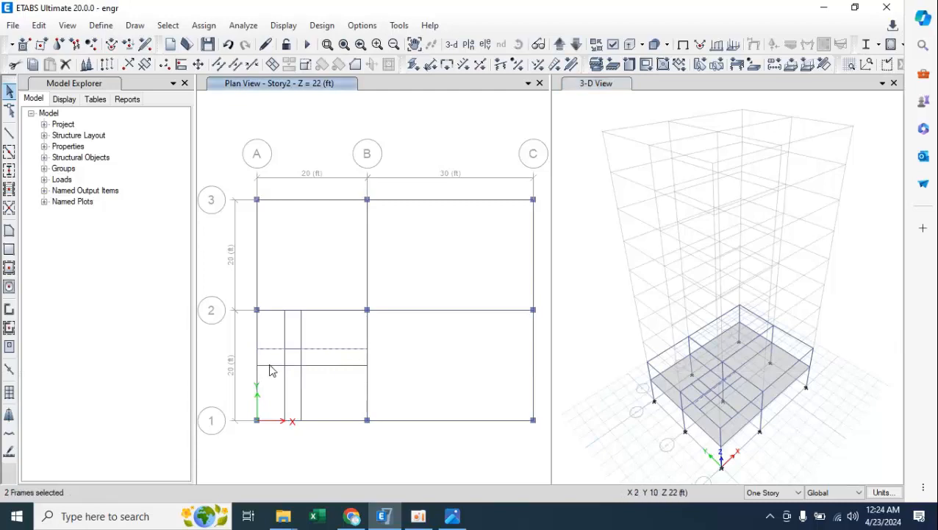
{"action": "left_click", "coordinate": [319, 367]}
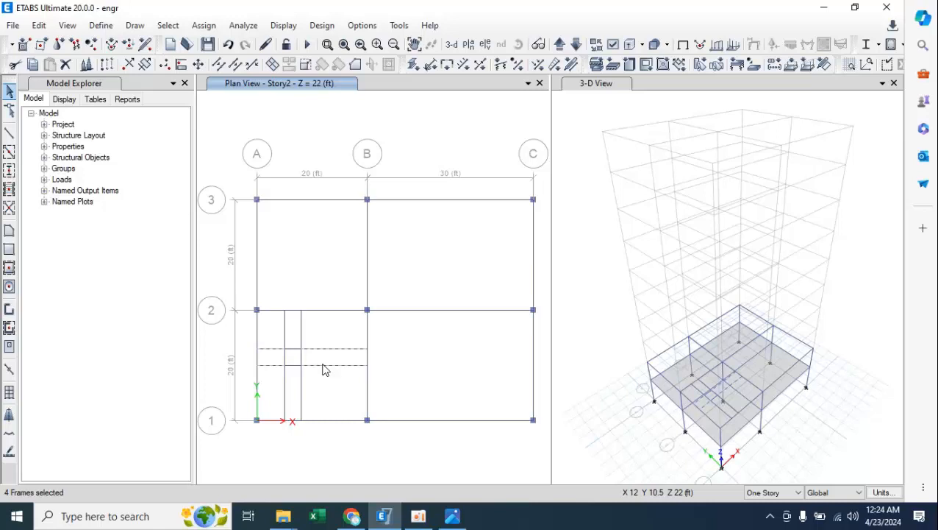
{"action": "key", "text": "Delete"}
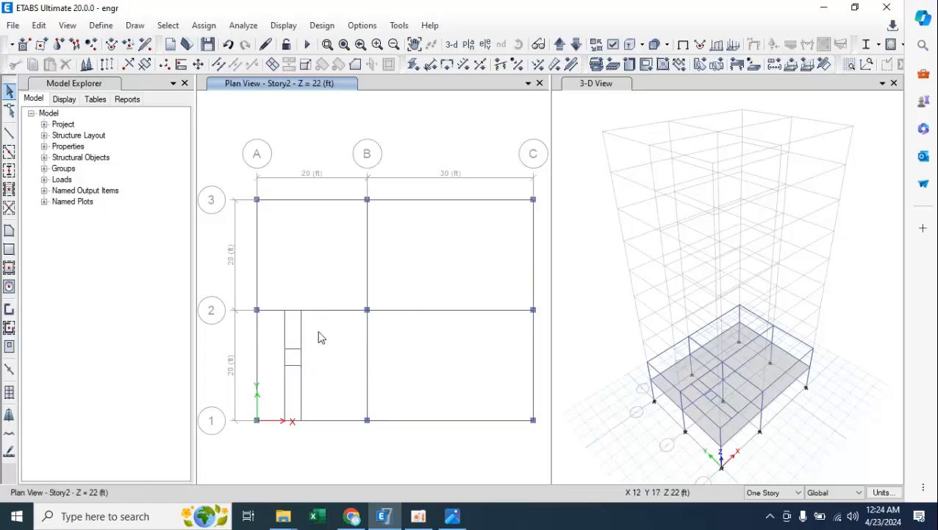
Try to join the four Y-direction beam segments that run from the opening to grid lines 1 and 2.
{"action": "left_click", "coordinate": [285, 334]}
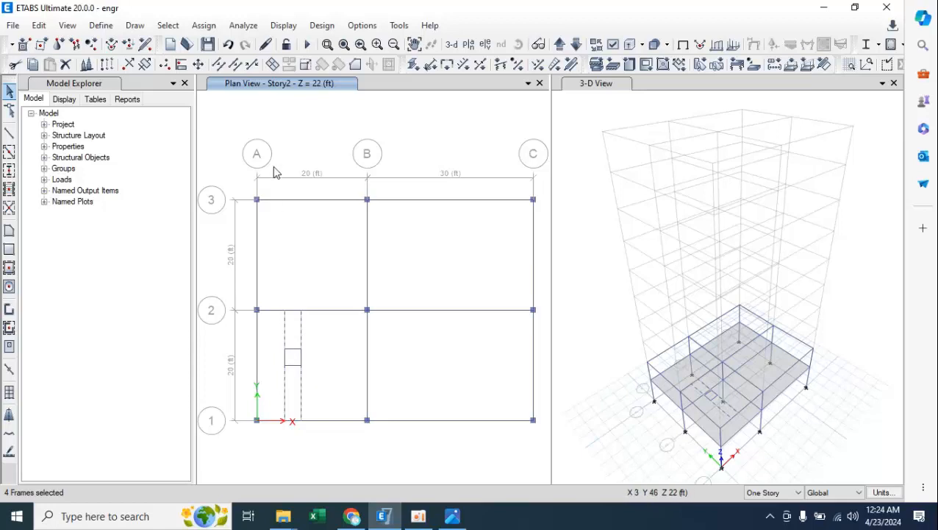
{"action": "left_click", "coordinate": [855, 6]}
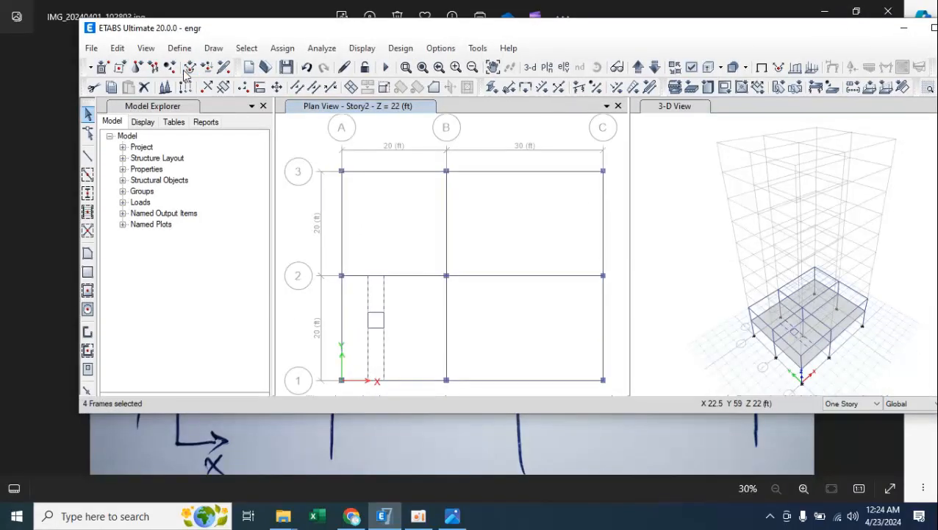
{"action": "left_click", "coordinate": [117, 47]}
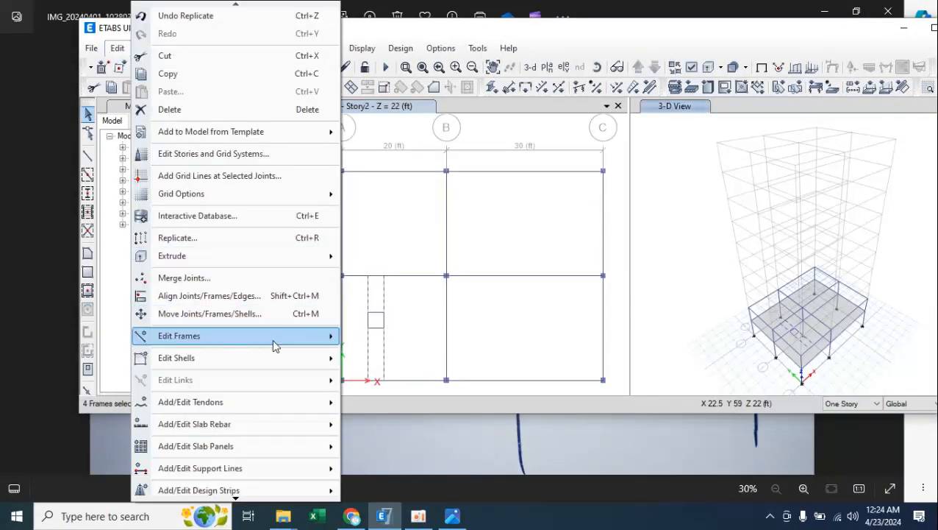
{"action": "mouse_move", "coordinate": [272, 345]}
{"action": "left_click", "coordinate": [412, 353]}
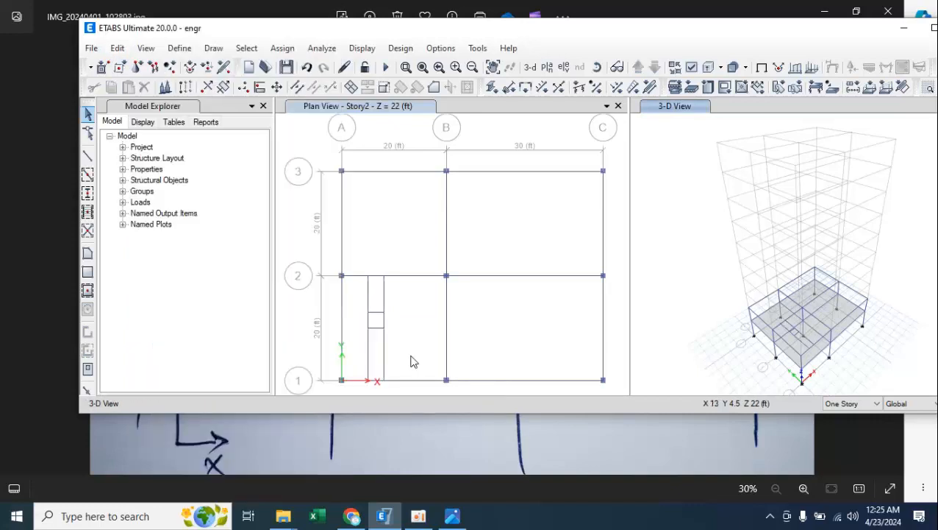
{"action": "left_click", "coordinate": [933, 28]}
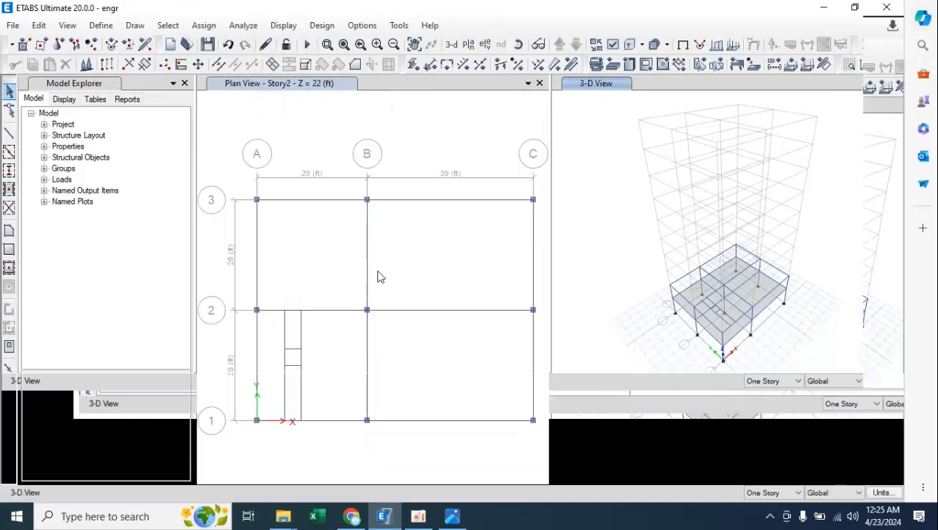
Join the Y-direction segments into two continuous beams with all eight frames around the opening selected, and check the two beams by selecting them.
{"action": "left_click", "coordinate": [286, 335]}
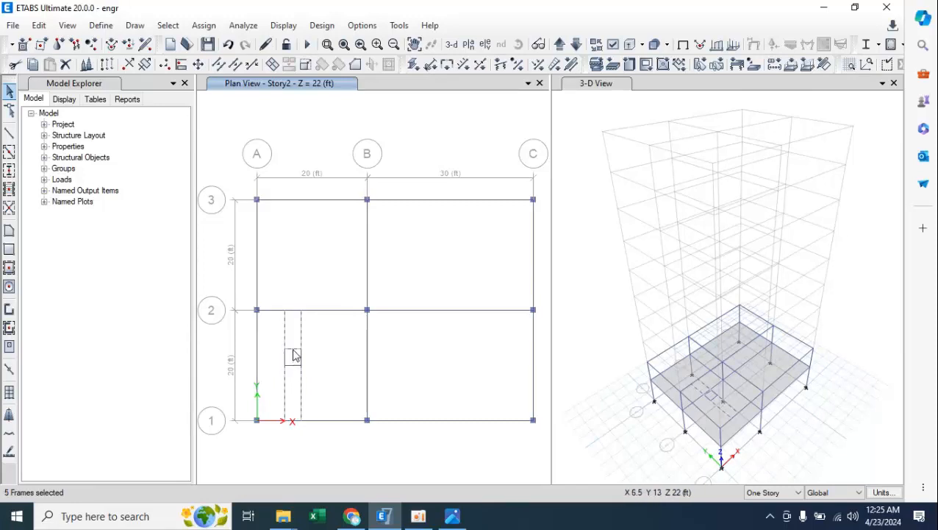
{"action": "left_click", "coordinate": [289, 362]}
{"action": "left_click", "coordinate": [295, 365]}
{"action": "left_click", "coordinate": [300, 358]}
{"action": "left_click", "coordinate": [855, 8]}
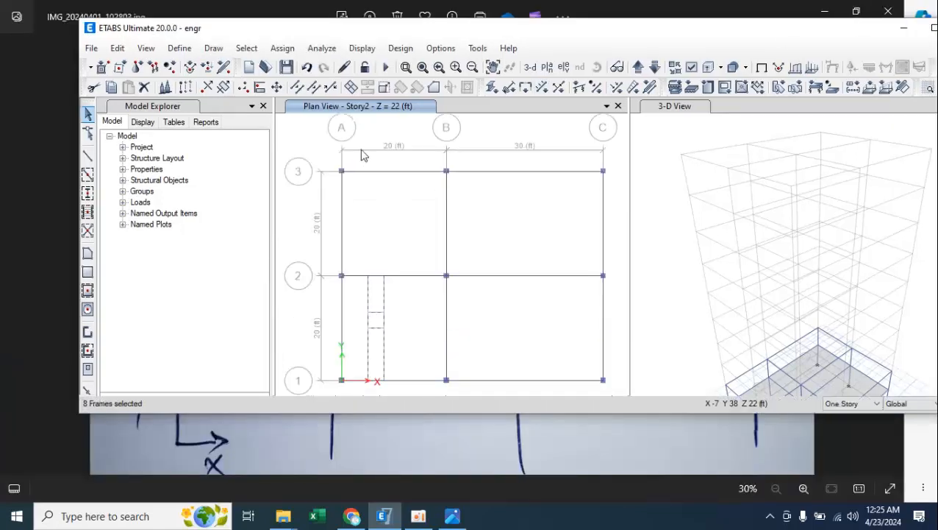
{"action": "left_click", "coordinate": [117, 48]}
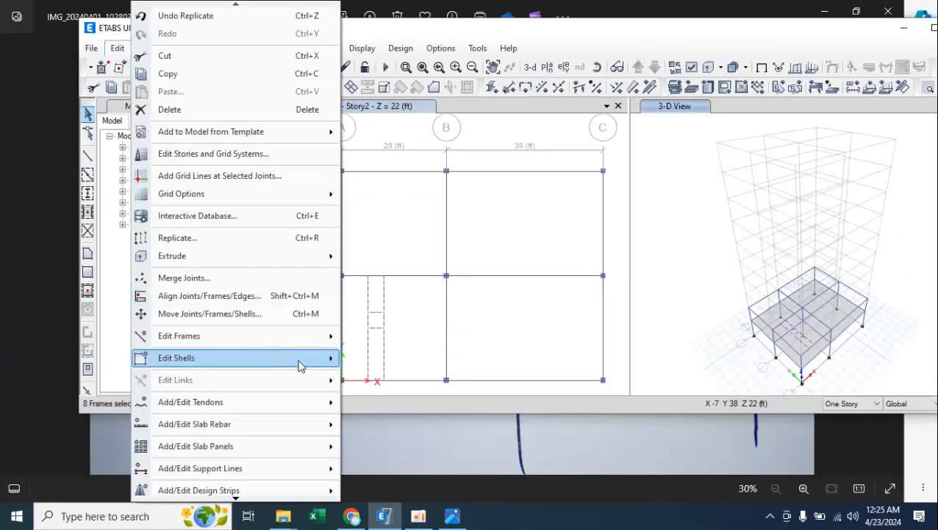
{"action": "mouse_move", "coordinate": [309, 340]}
{"action": "left_click", "coordinate": [403, 353]}
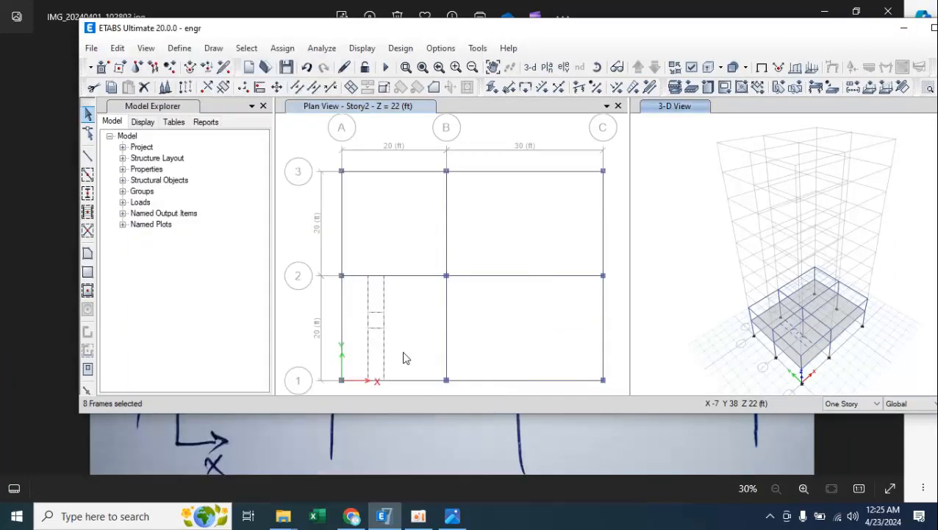
{"action": "left_click", "coordinate": [384, 293]}
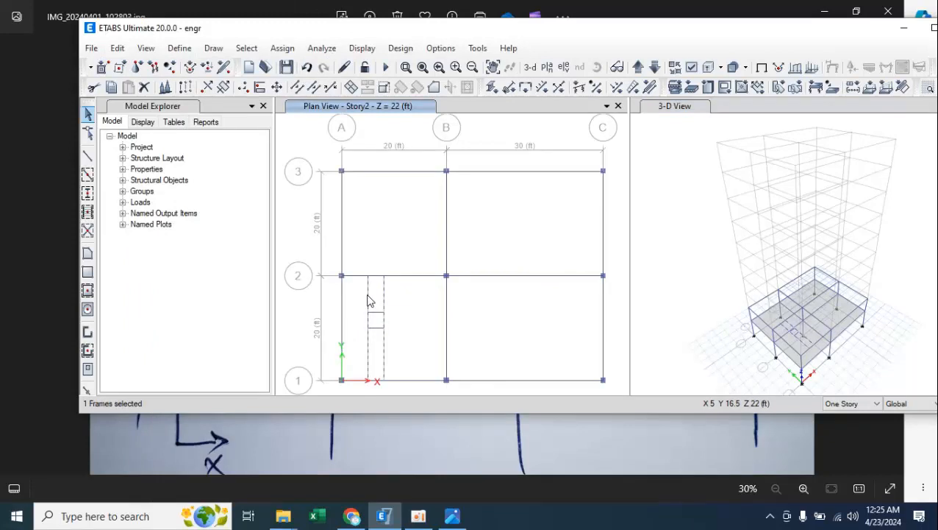
{"action": "left_click", "coordinate": [369, 300]}
{"action": "left_click", "coordinate": [933, 30]}
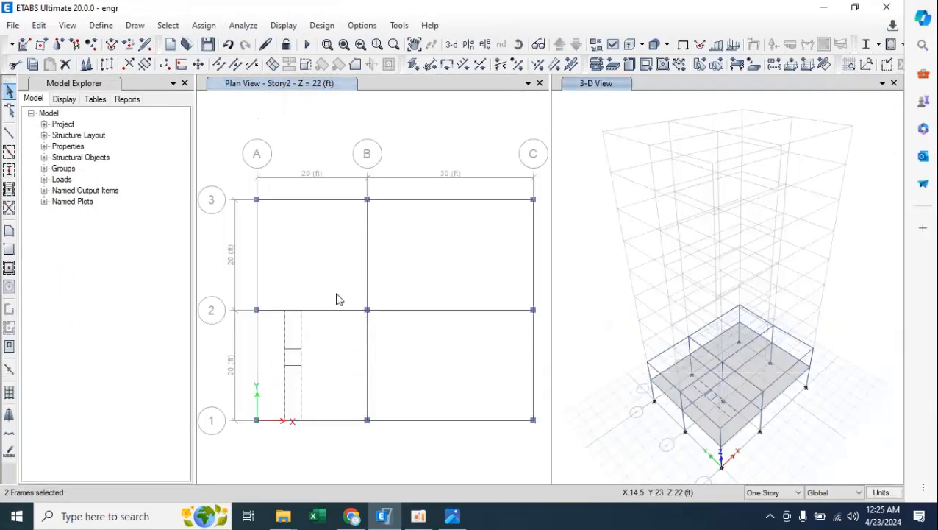
{"action": "key", "text": "Escape"}
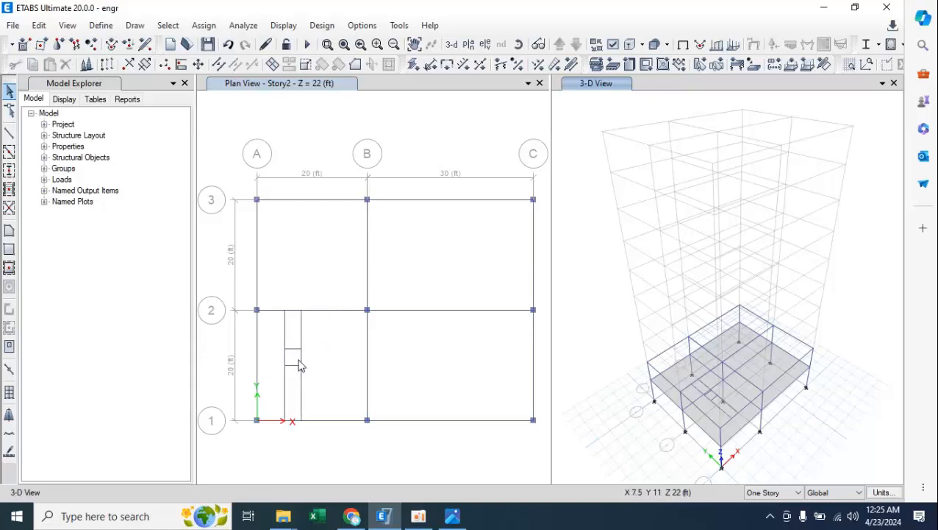
Draw a 3 ft by 3 ft floor area with the Opening property at the four beam intersections on Story2.
{"action": "left_click", "coordinate": [9, 269]}
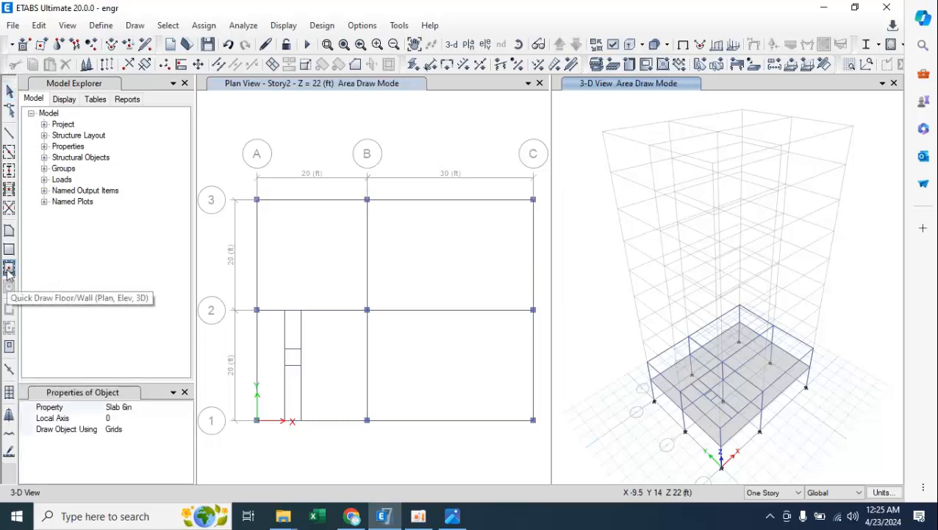
{"action": "left_click", "coordinate": [10, 232]}
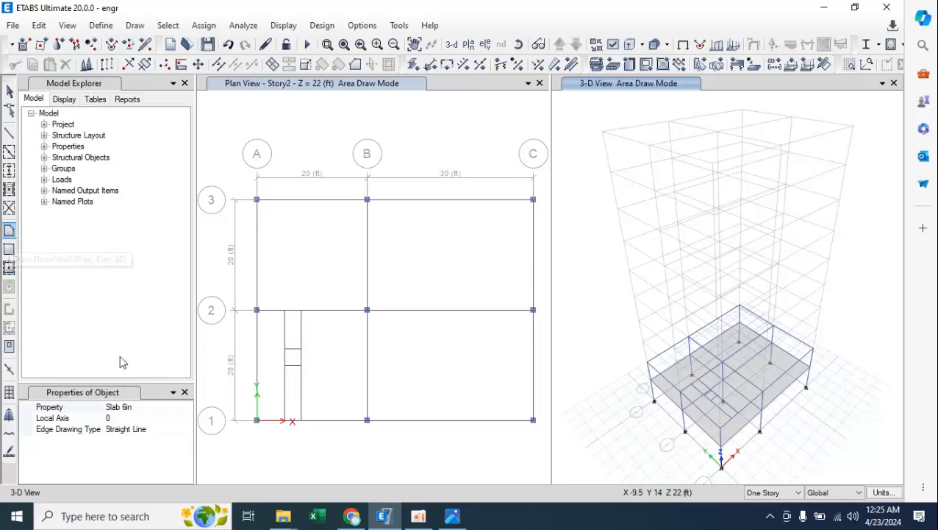
{"action": "left_click", "coordinate": [143, 410]}
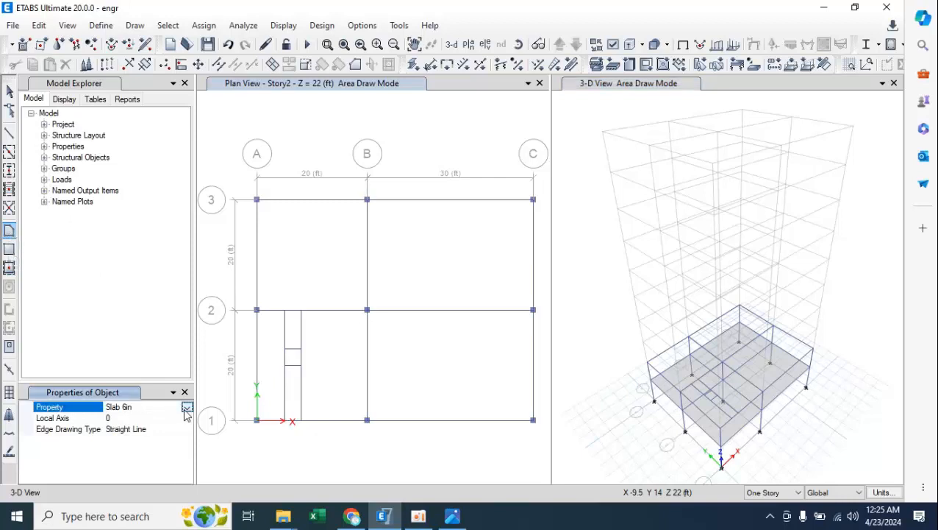
{"action": "left_click", "coordinate": [187, 407]}
{"action": "left_click", "coordinate": [125, 437]}
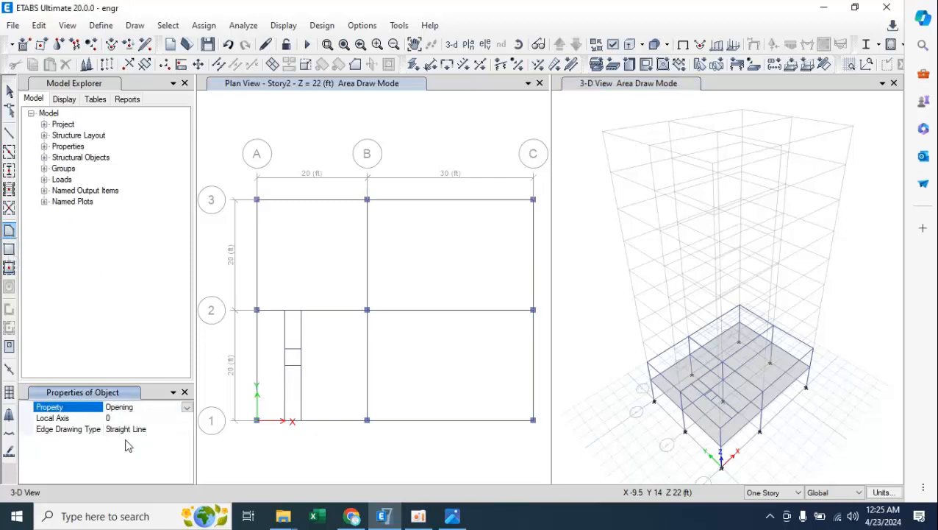
{"action": "left_click", "coordinate": [286, 351]}
{"action": "left_click", "coordinate": [300, 348]}
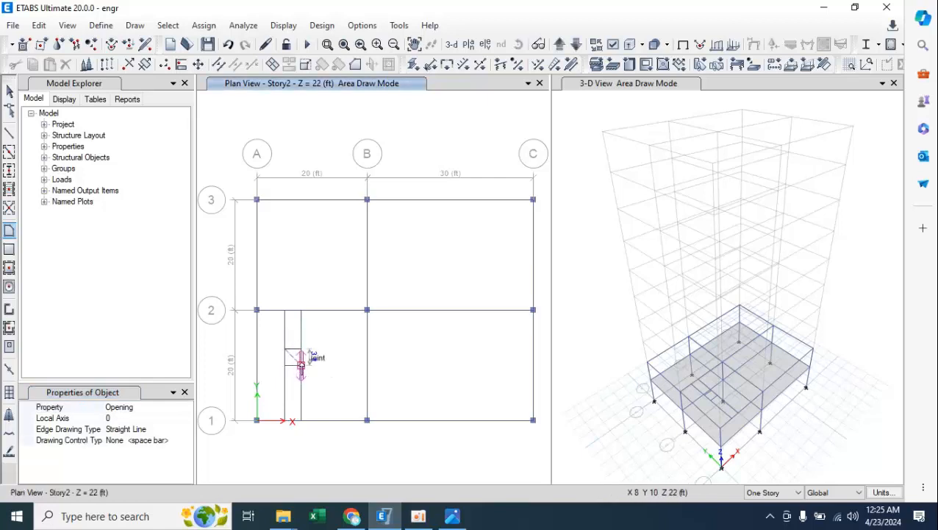
{"action": "left_click", "coordinate": [301, 366]}
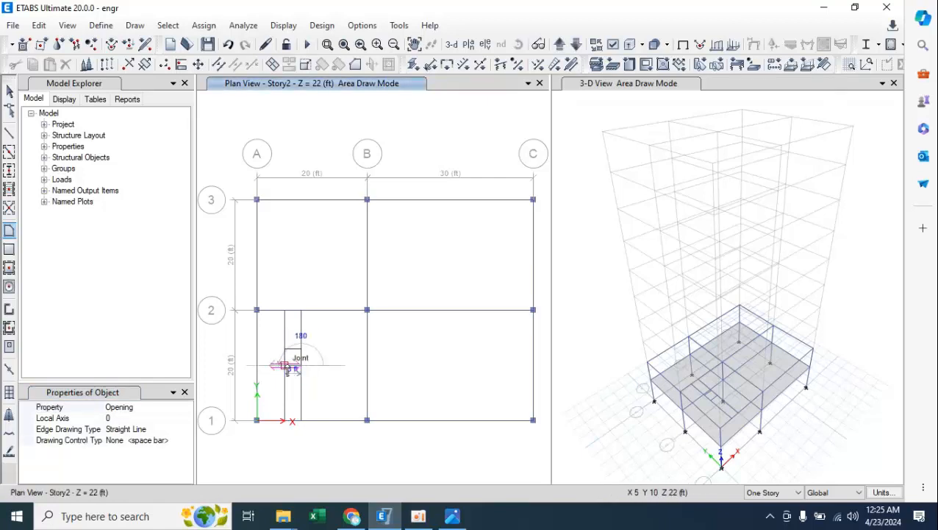
{"action": "left_click", "coordinate": [284, 366]}
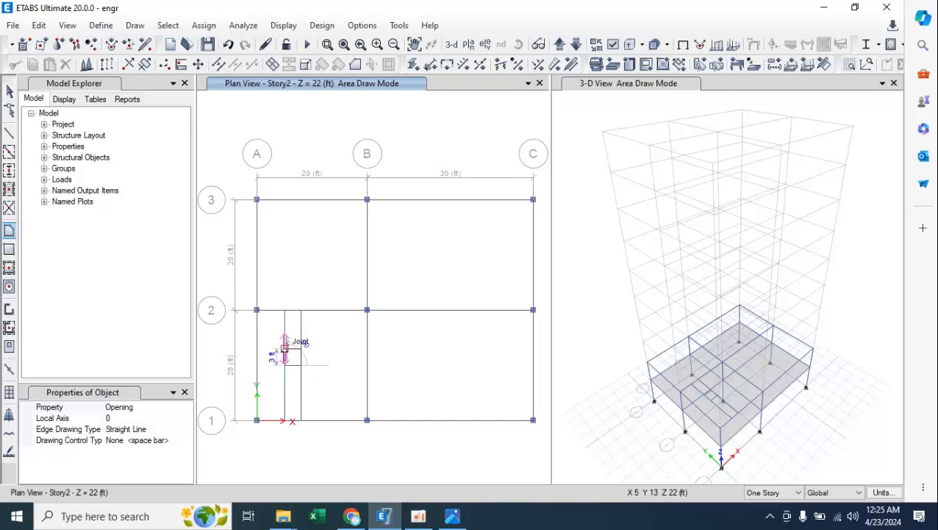
{"action": "left_click", "coordinate": [285, 348]}
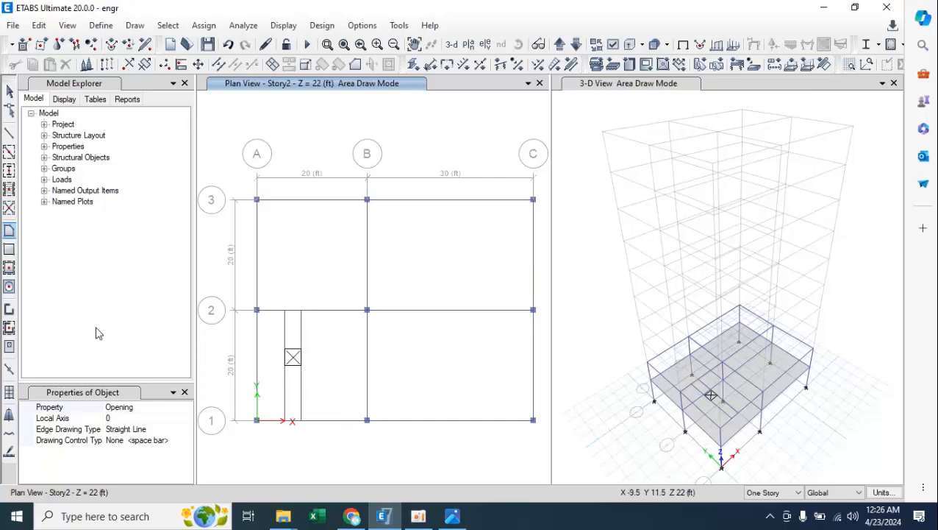
Draw Slab 6in panels between grid lines 1 and 2 from grid line A to the nearest opening beam, and between the opening and grid line 2.
{"action": "left_click", "coordinate": [147, 408]}
{"action": "left_click", "coordinate": [187, 407]}
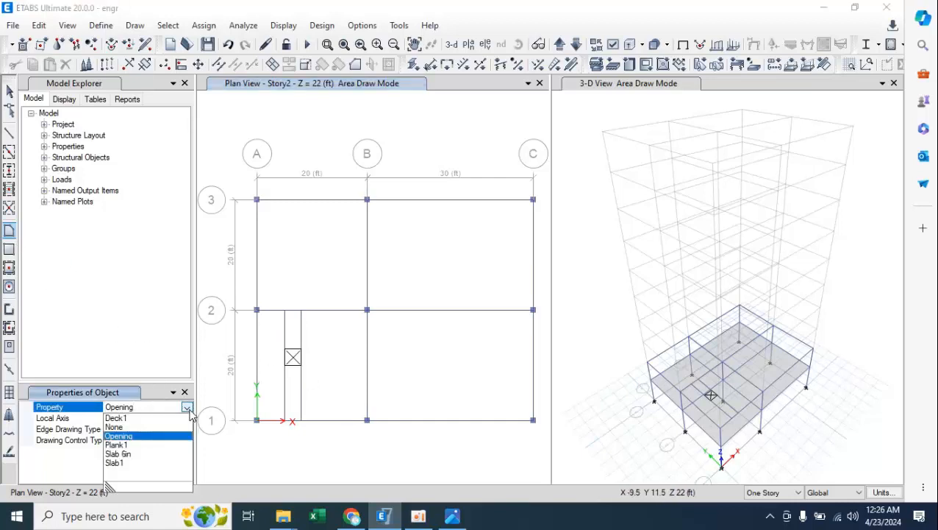
{"action": "left_click", "coordinate": [127, 454]}
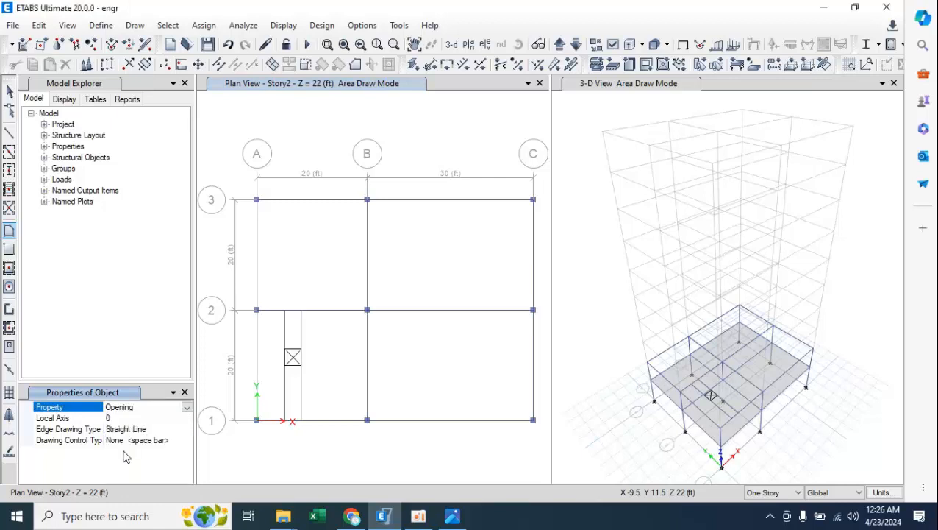
{"action": "left_click", "coordinate": [256, 310]}
{"action": "left_click", "coordinate": [285, 310]}
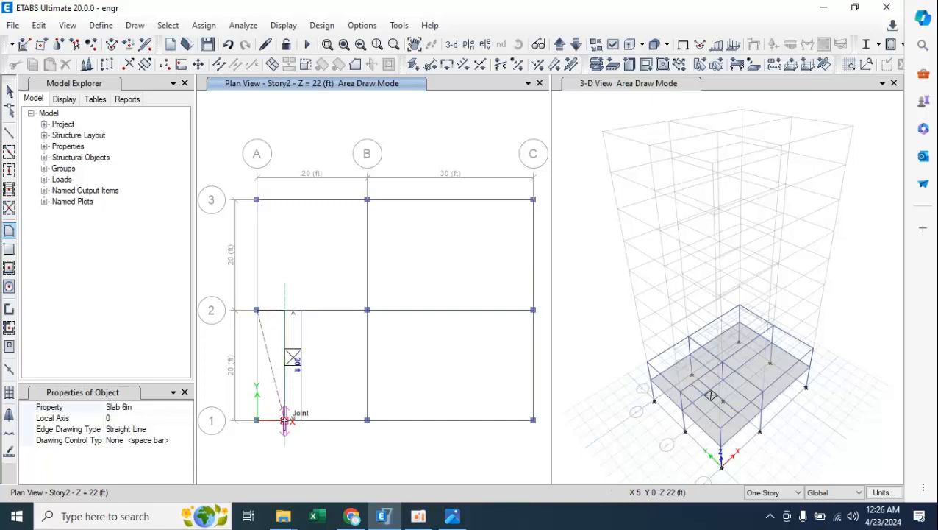
{"action": "left_click", "coordinate": [285, 421]}
{"action": "left_click", "coordinate": [256, 421]}
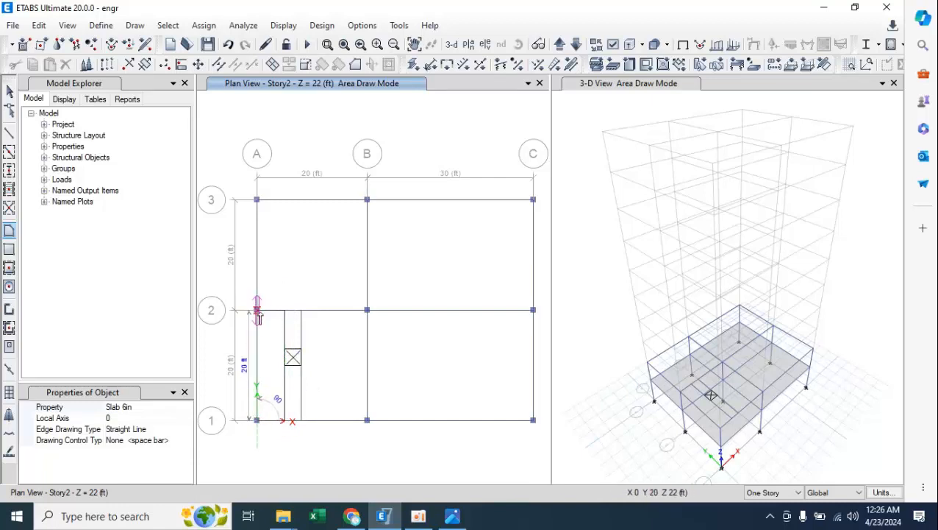
{"action": "left_click", "coordinate": [257, 311]}
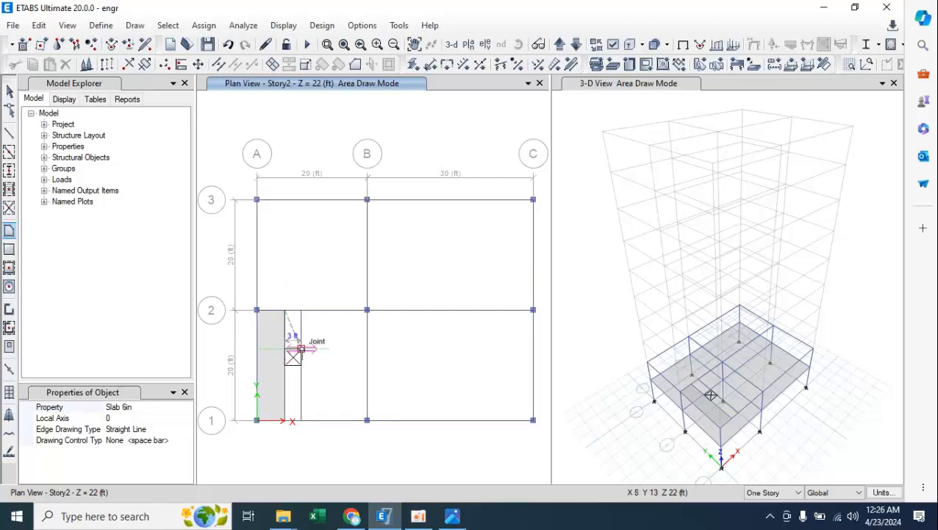
{"action": "left_click", "coordinate": [285, 311]}
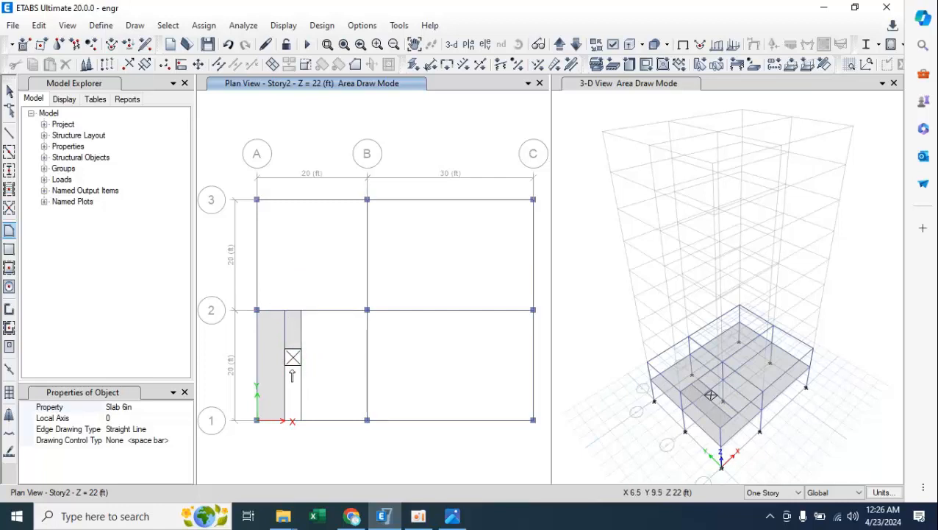
Try to draw a 3 ft wide Slab 6in panel between the opening and grid line 1.
{"action": "left_click", "coordinate": [284, 366]}
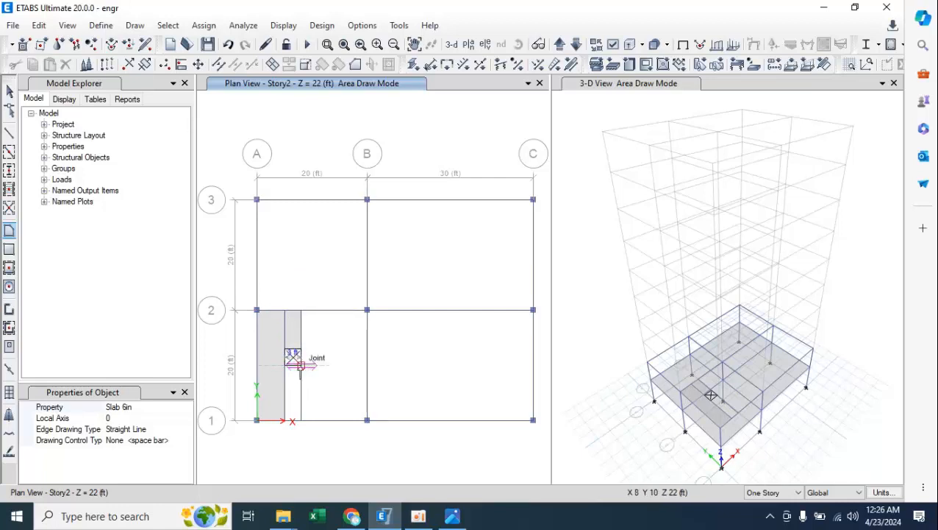
{"action": "left_click", "coordinate": [300, 365]}
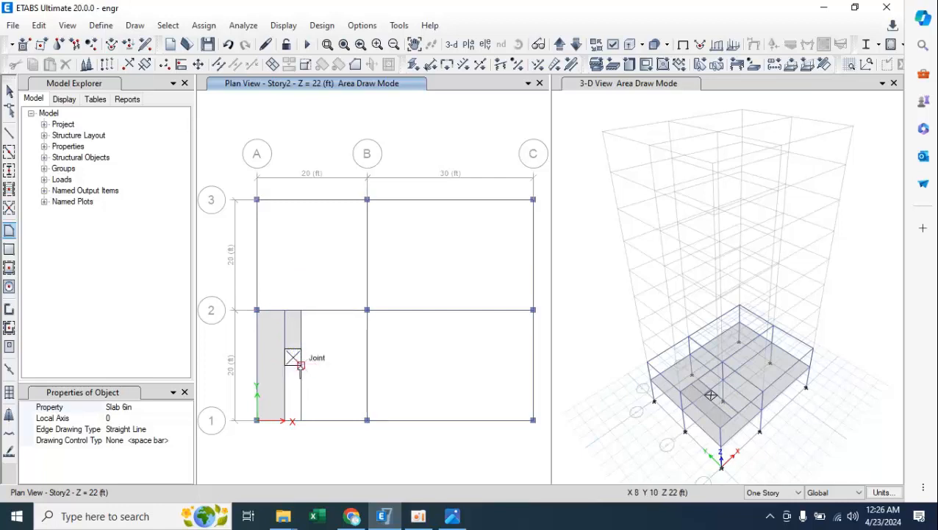
{"action": "left_click", "coordinate": [300, 420]}
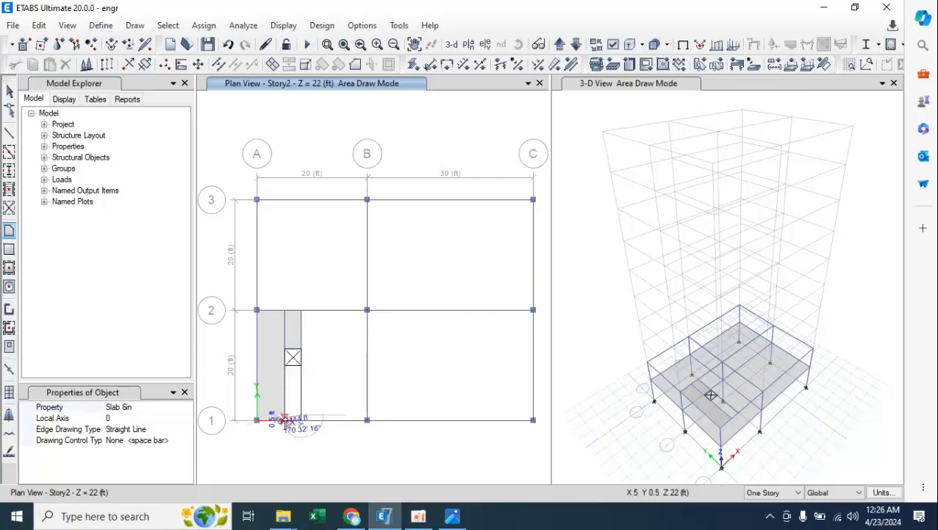
{"action": "left_click", "coordinate": [285, 418]}
{"action": "key", "text": "Return"}
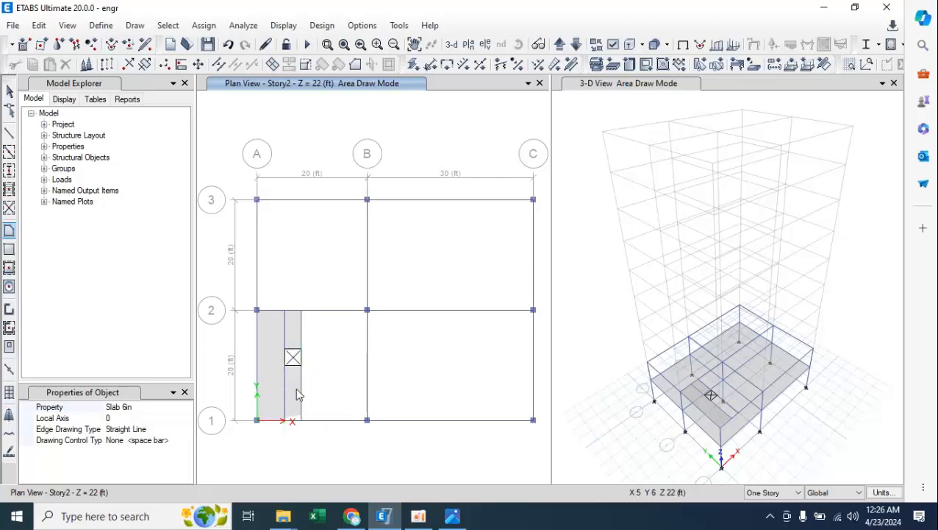
Delete the slab panel just drawn between the opening and grid line 1.
{"action": "key", "text": "Escape"}
{"action": "left_click", "coordinate": [292, 411]}
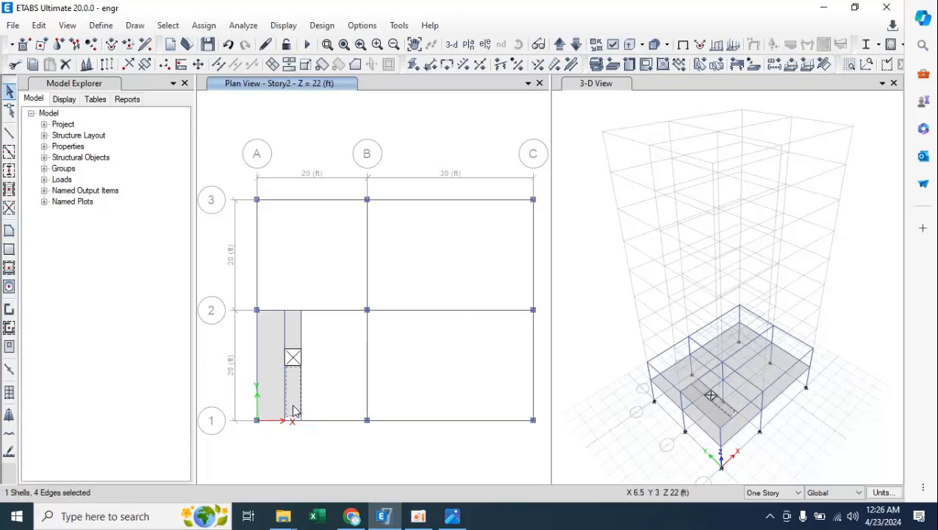
{"action": "key", "text": "Delete"}
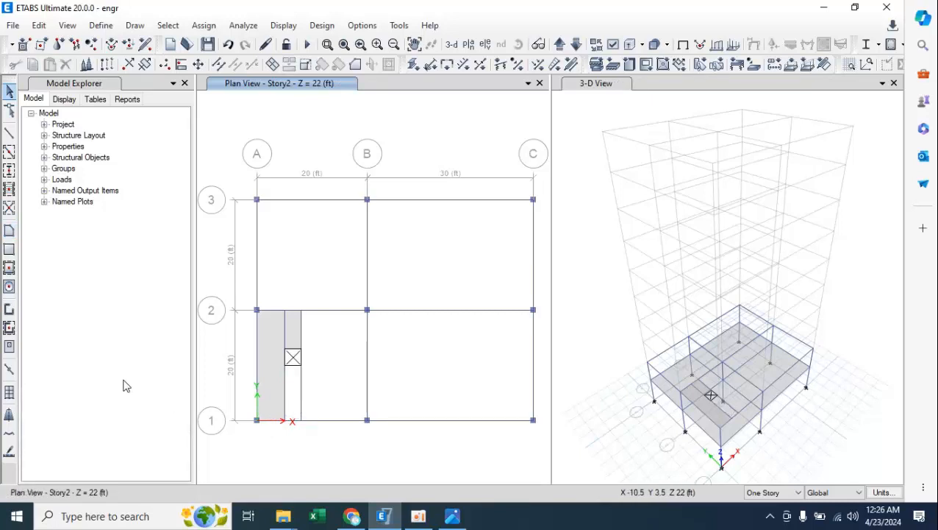
Draw a 3 ft by 10 ft Slab 6in panel between the opening and grid line 1, snapping its corners to the beam joints.
{"action": "left_click", "coordinate": [9, 230]}
{"action": "left_click", "coordinate": [286, 365]}
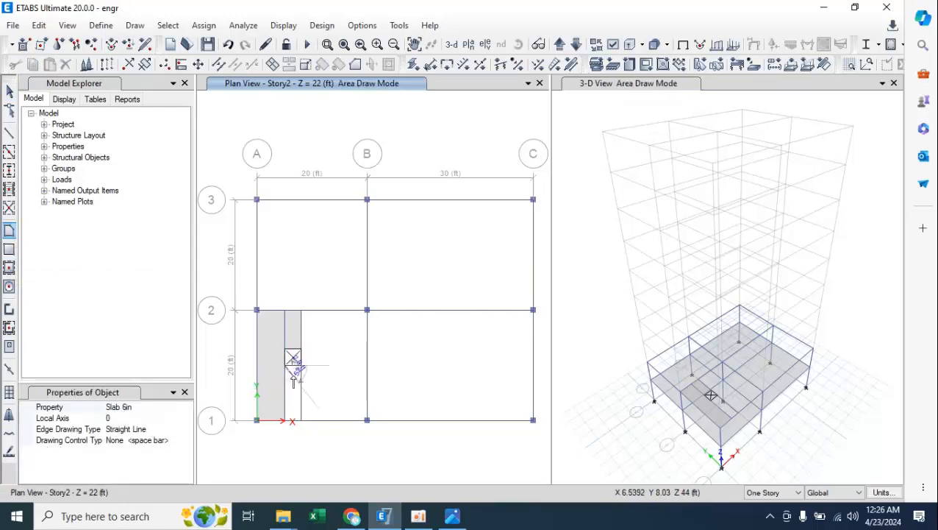
{"action": "left_click", "coordinate": [301, 365]}
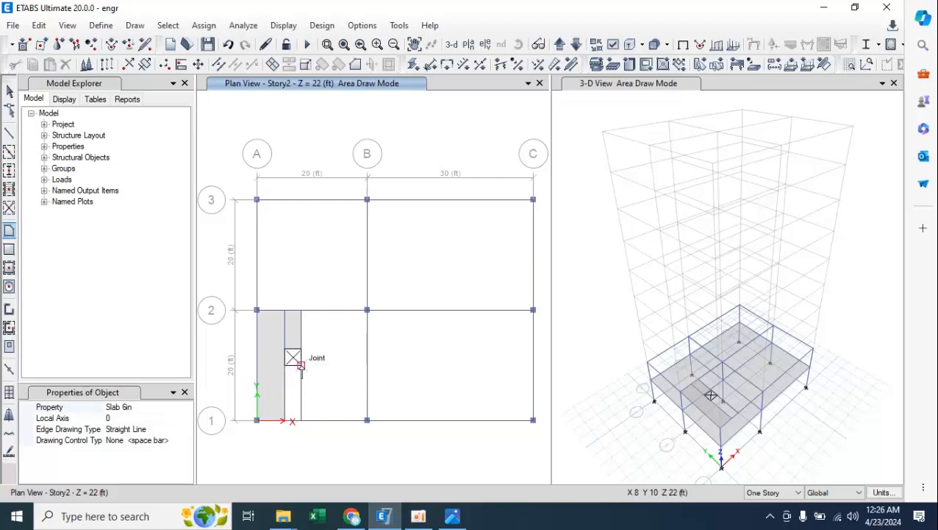
{"action": "left_click", "coordinate": [300, 420]}
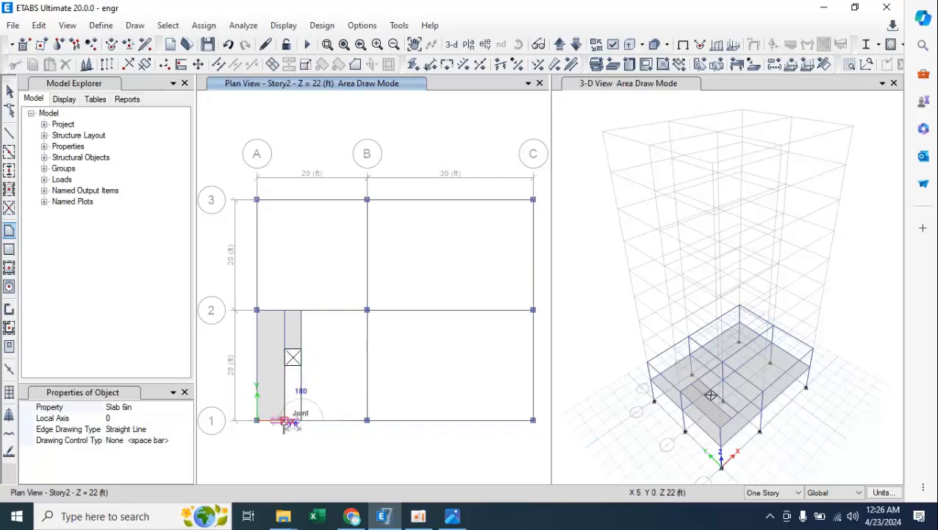
{"action": "left_click", "coordinate": [285, 420]}
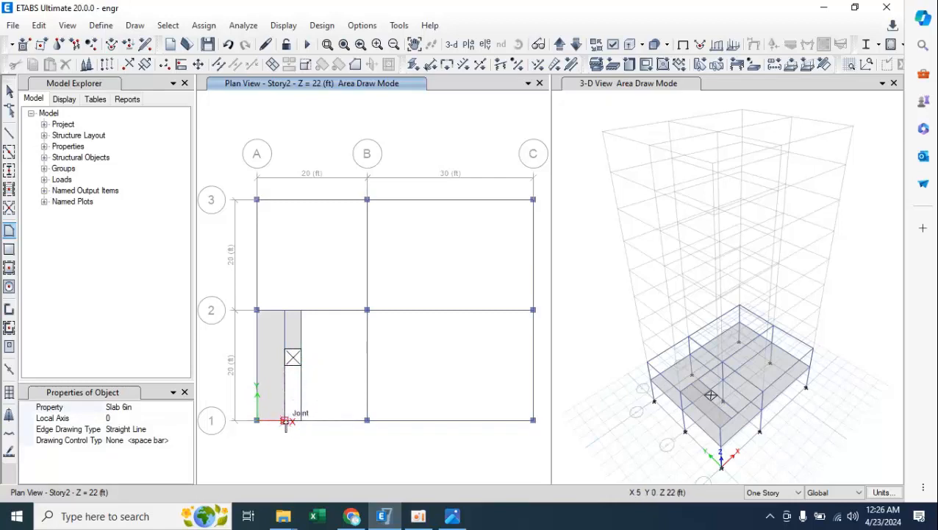
{"action": "double_click", "coordinate": [286, 365]}
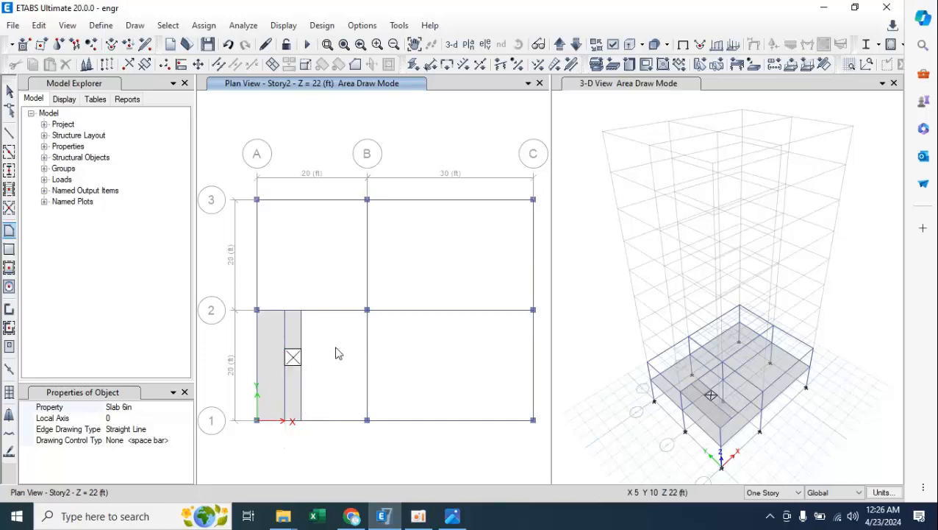
Draw a Slab 6in panel between grid lines 1 and 2, from the opening beam at X 8 ft to grid line B.
{"action": "left_click", "coordinate": [302, 311]}
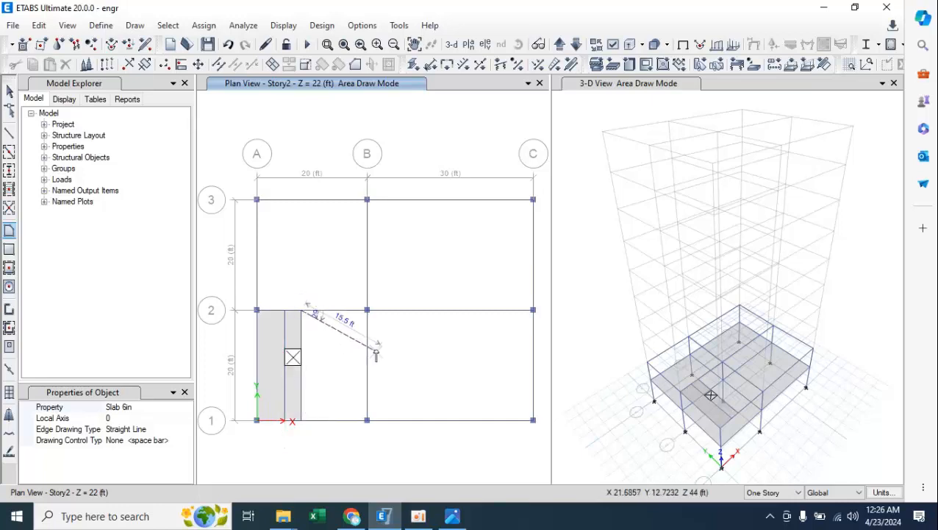
{"action": "left_click", "coordinate": [367, 309]}
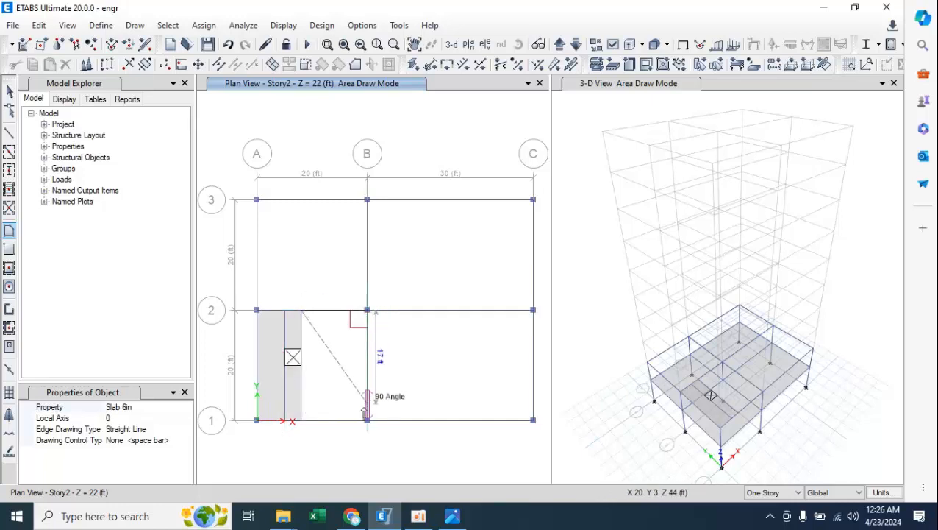
{"action": "left_click", "coordinate": [302, 420]}
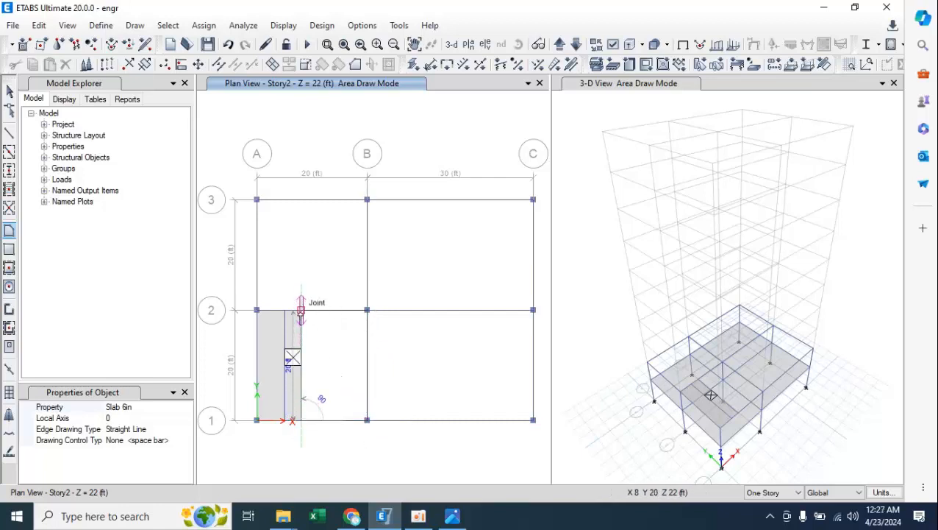
{"action": "left_click", "coordinate": [300, 310]}
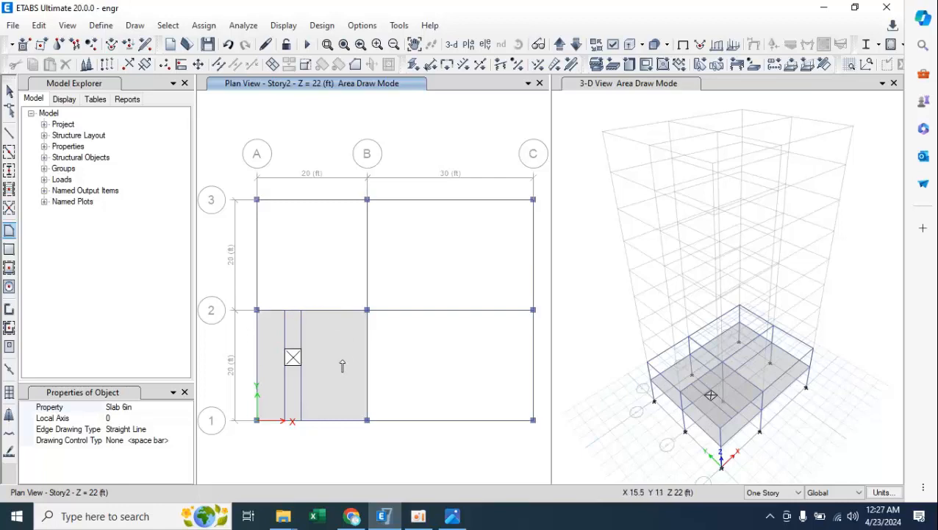
{"action": "key", "text": "Escape"}
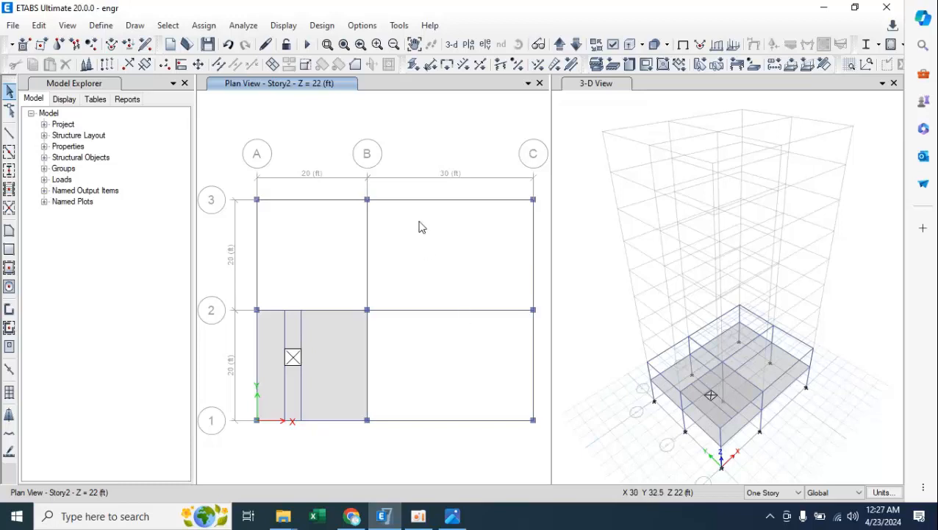
Start adding a new Cartesian grid system and name it G2 opening.
{"action": "right_click", "coordinate": [420, 105]}
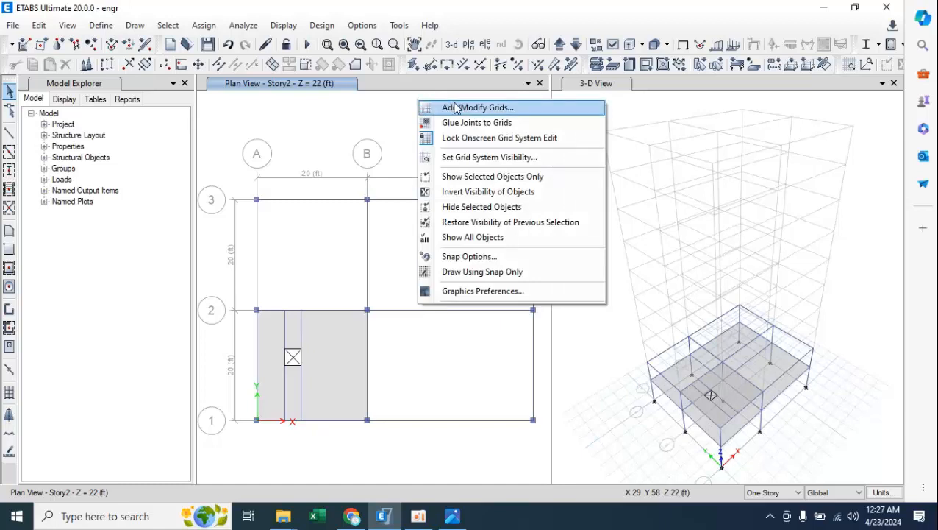
{"action": "left_click", "coordinate": [455, 108]}
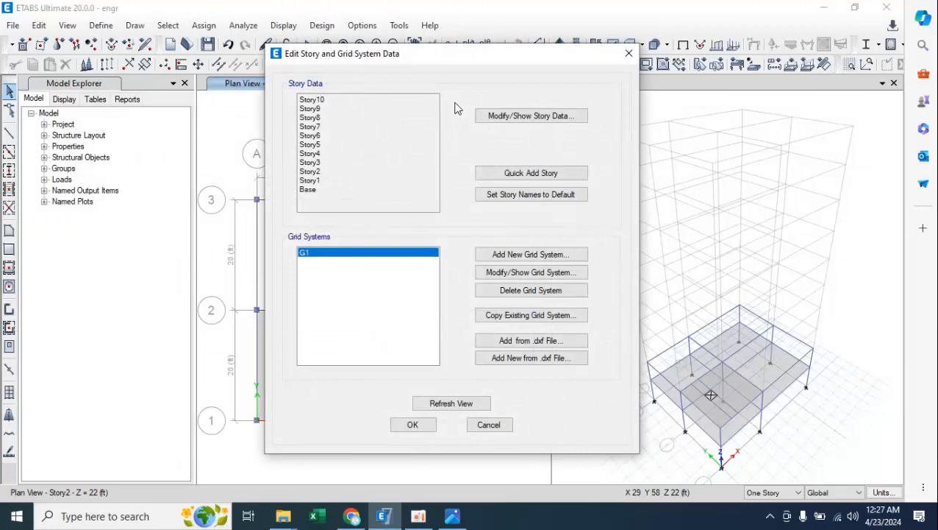
{"action": "left_click", "coordinate": [513, 254]}
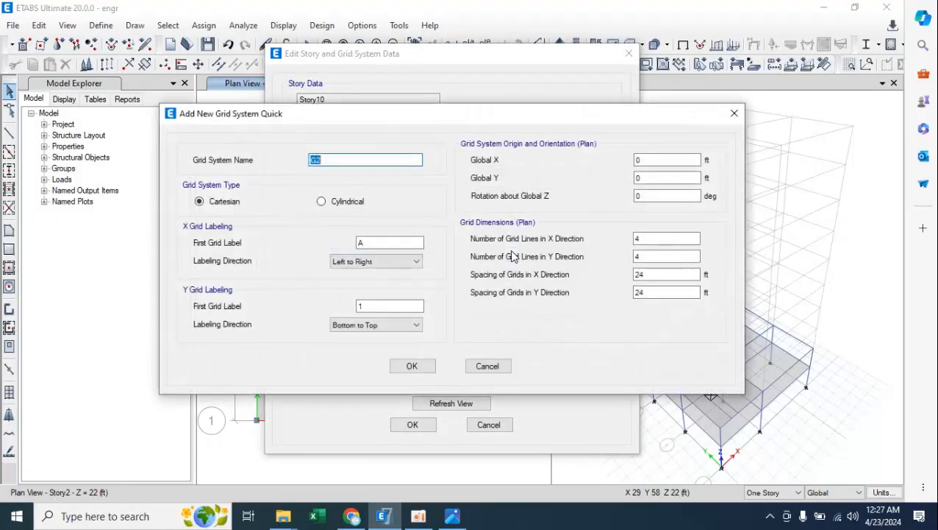
{"action": "left_click", "coordinate": [361, 162]}
{"action": "left_click_drag", "start_coordinate": [555, 119], "coordinate": [708, 117]}
{"action": "left_click", "coordinate": [533, 53]}
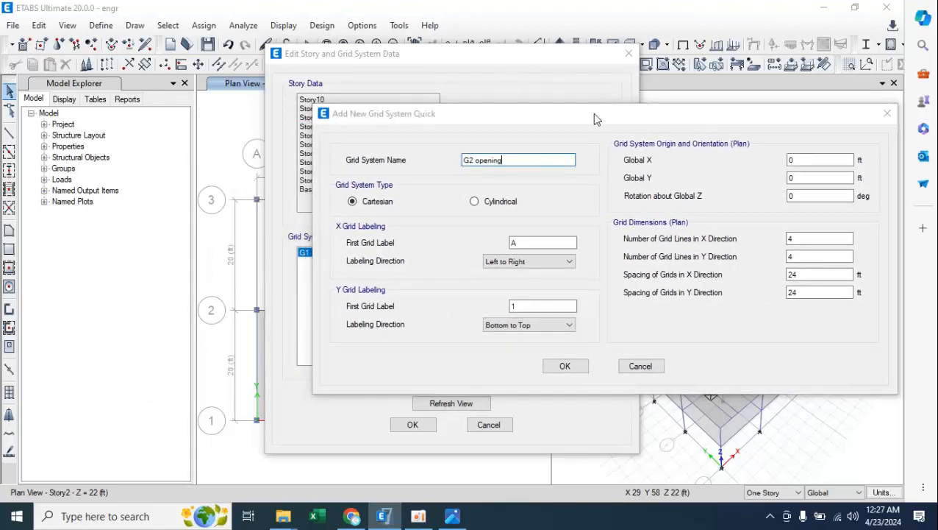
Set the new grid system's origin to Global X 5 ft and Global Y 30 ft, consulting the hand-drawn plan sketch.
{"action": "left_click", "coordinate": [801, 158]}
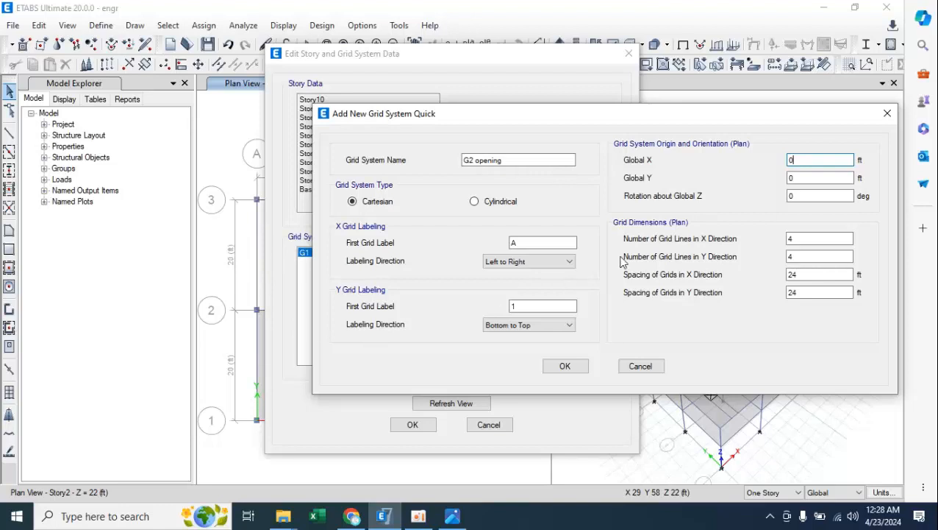
{"action": "left_click", "coordinate": [452, 520]}
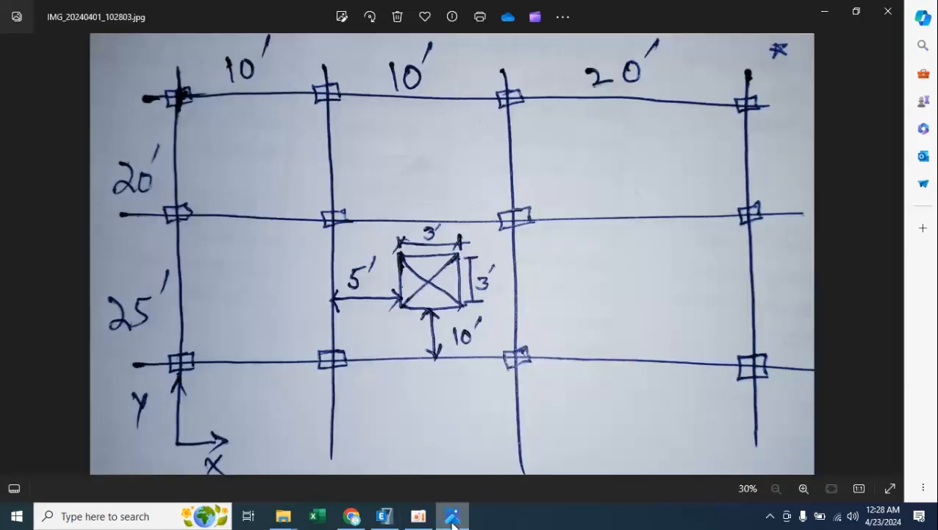
{"action": "left_click", "coordinate": [452, 520]}
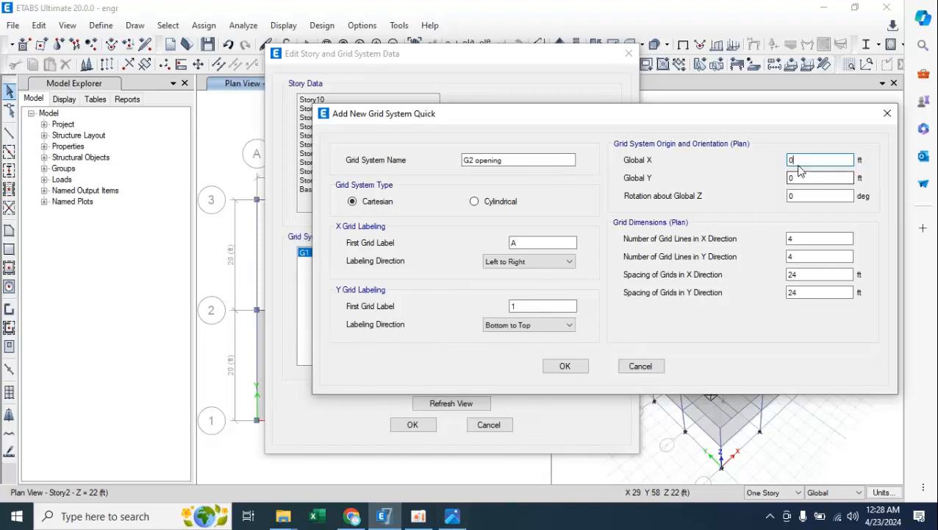
{"action": "left_click_drag", "start_coordinate": [799, 165], "coordinate": [781, 161]}
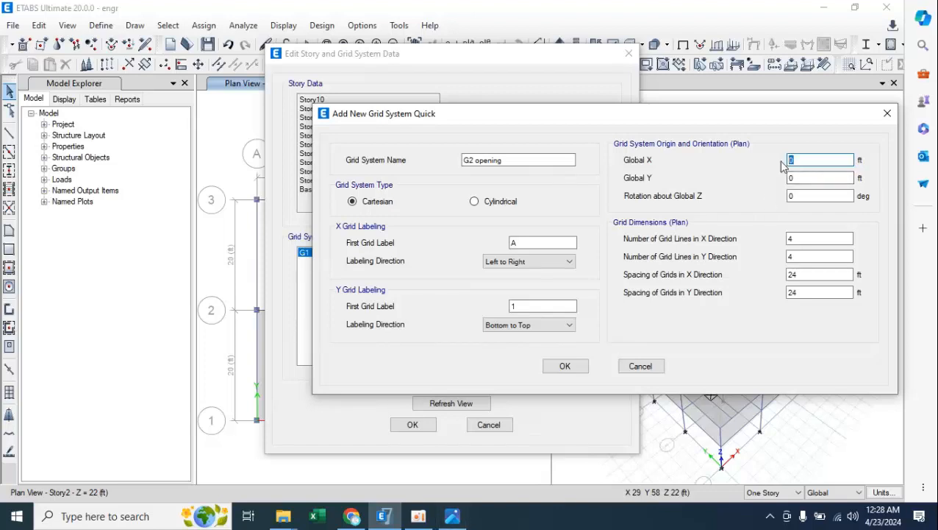
{"action": "left_click", "coordinate": [791, 178]}
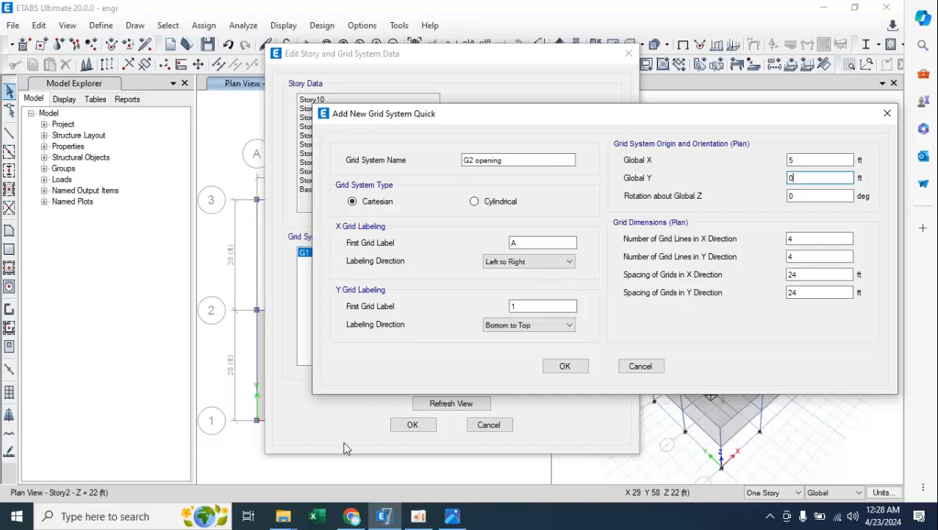
{"action": "left_click", "coordinate": [453, 516]}
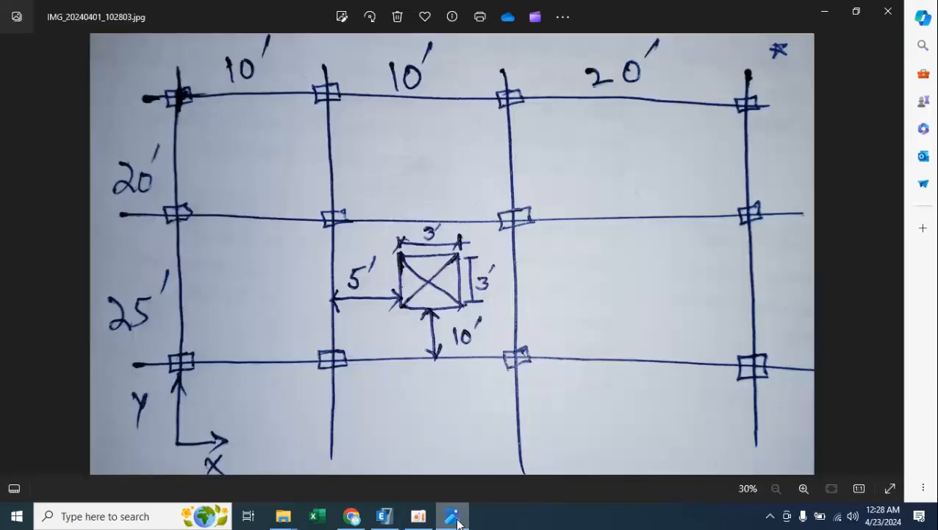
{"action": "left_click", "coordinate": [455, 516]}
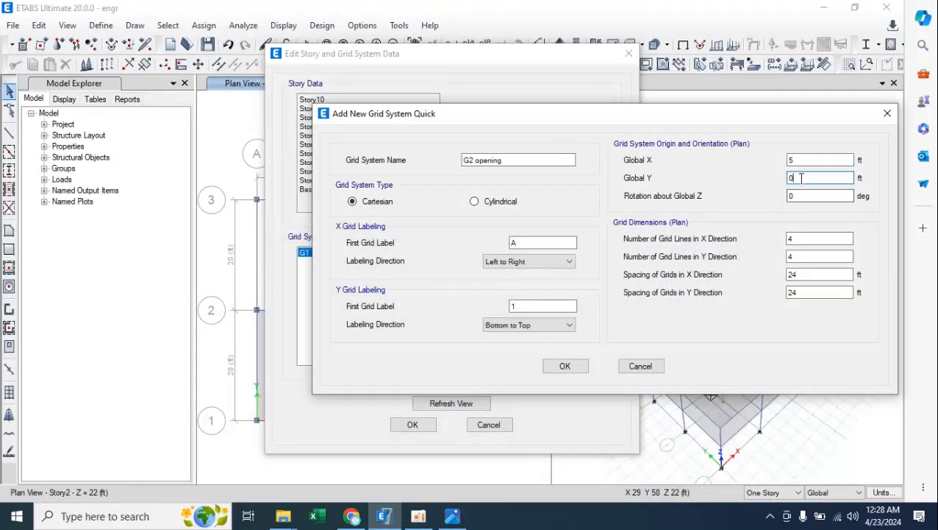
{"action": "left_click_drag", "start_coordinate": [801, 178], "coordinate": [776, 188]}
{"action": "type", "text": "30"}
Set the number of grid lines to 2 in the X direction and 2 in the Y direction.
{"action": "left_click", "coordinate": [798, 239]}
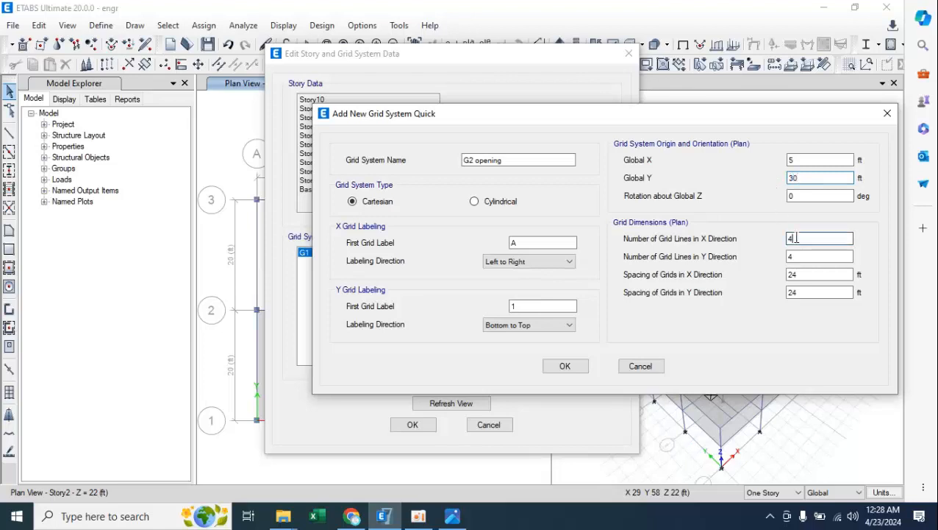
{"action": "left_click", "coordinate": [452, 515]}
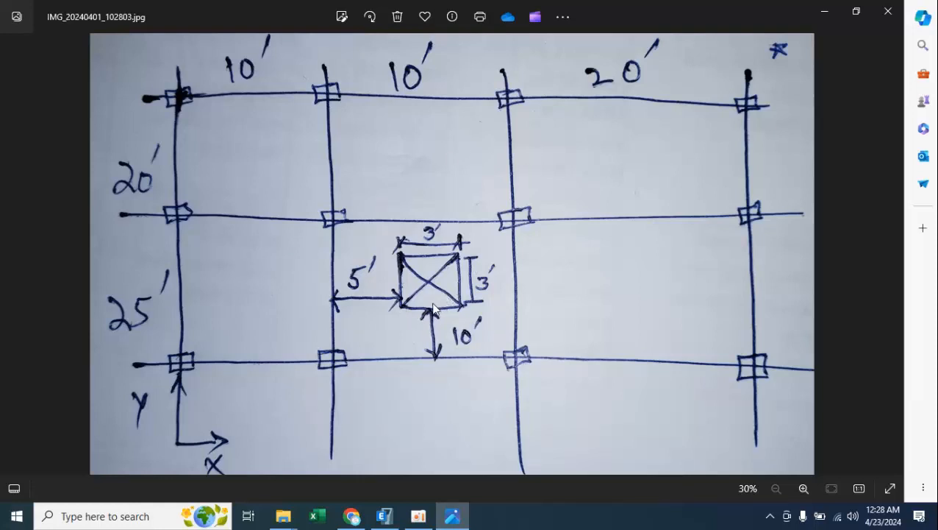
{"action": "left_click", "coordinate": [384, 515]}
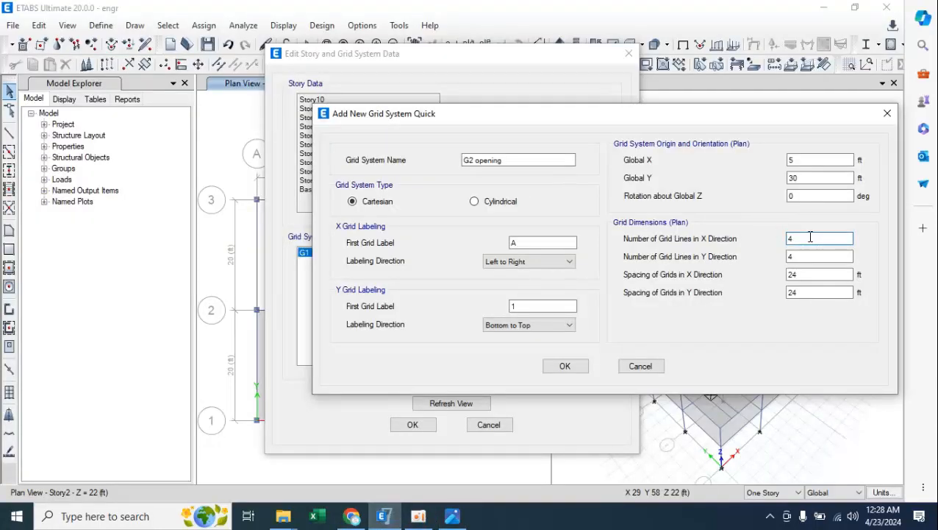
{"action": "type", "text": "3"}
{"action": "key", "text": "Tab"}
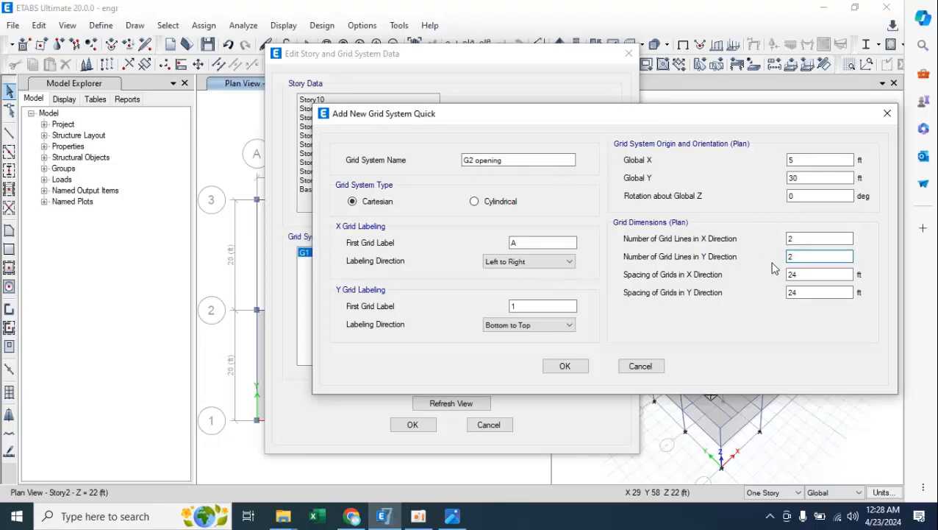
Set the grid spacing to 3 ft in both X and Y, then create the grid system and apply it to the model.
{"action": "left_click", "coordinate": [798, 274]}
{"action": "left_click", "coordinate": [453, 516]}
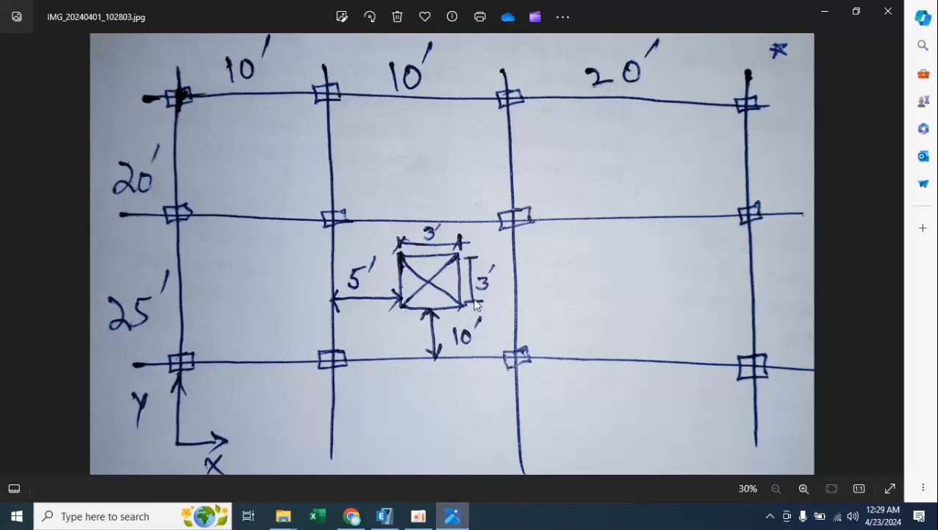
{"action": "left_click", "coordinate": [383, 515]}
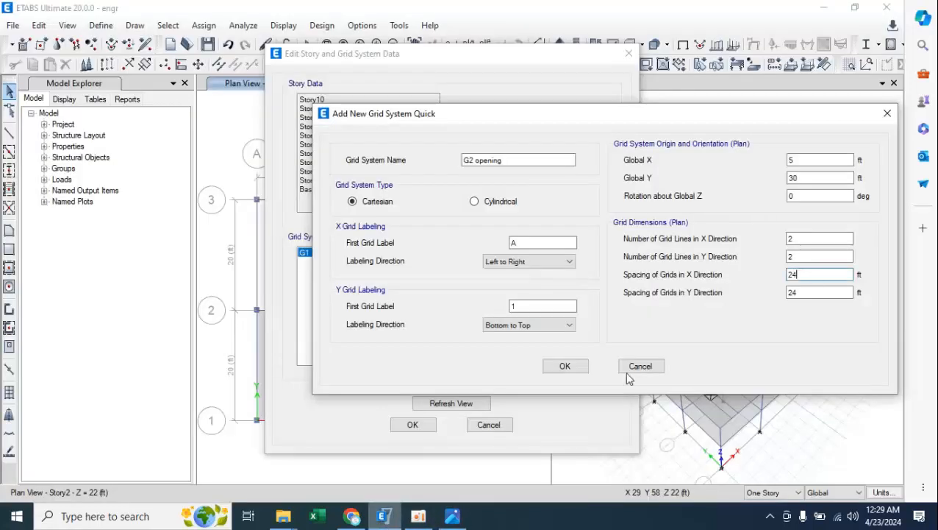
{"action": "double_click", "coordinate": [801, 272]}
{"action": "type", "text": "3"}
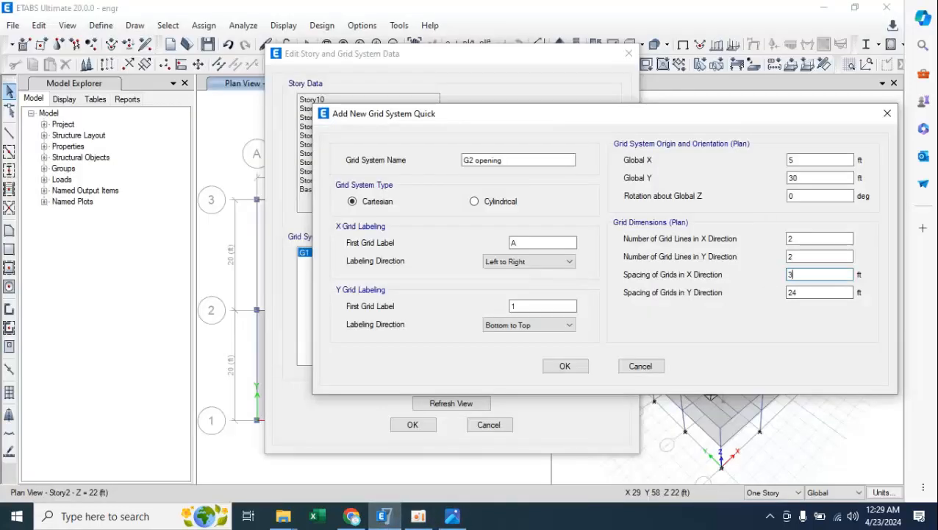
{"action": "left_click", "coordinate": [800, 293]}
{"action": "double_click", "coordinate": [801, 293]}
{"action": "type", "text": "3"}
{"action": "left_click", "coordinate": [578, 370]}
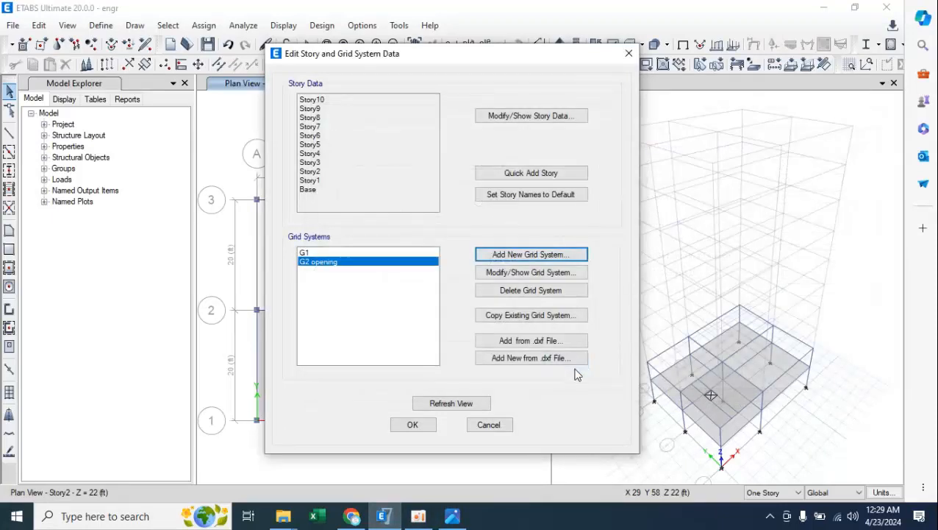
{"action": "left_click", "coordinate": [413, 425]}
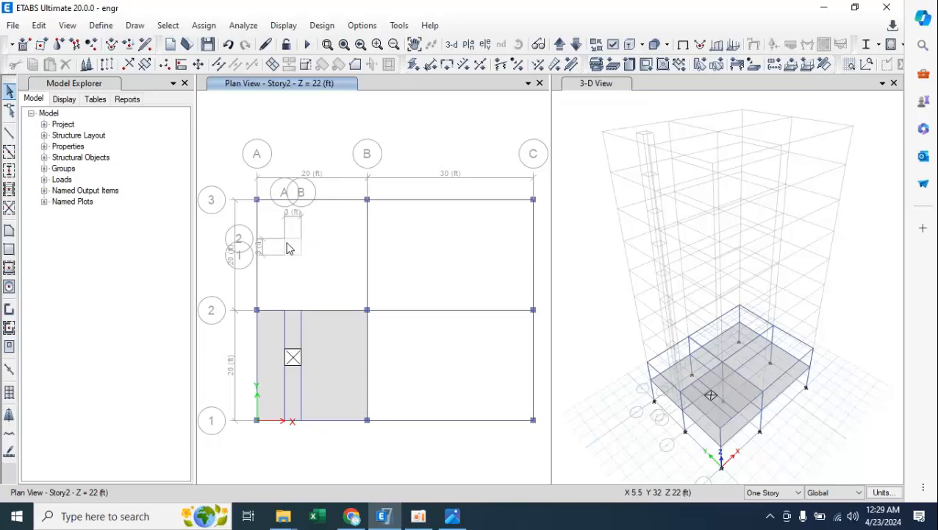
Draw B 12x12 frame beams around the 3 ft by 3 ft square of the new opening grid on Story2.
{"action": "left_click", "coordinate": [9, 150]}
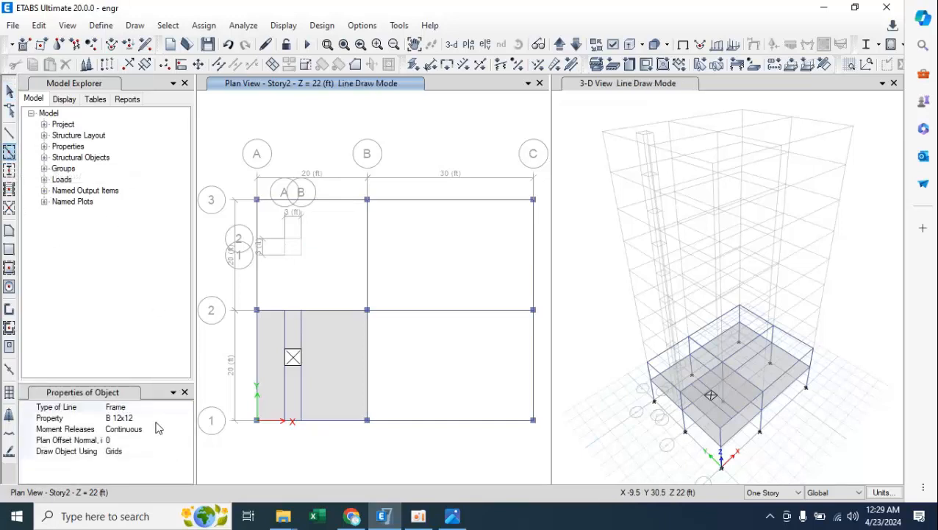
{"action": "left_click", "coordinate": [9, 133]}
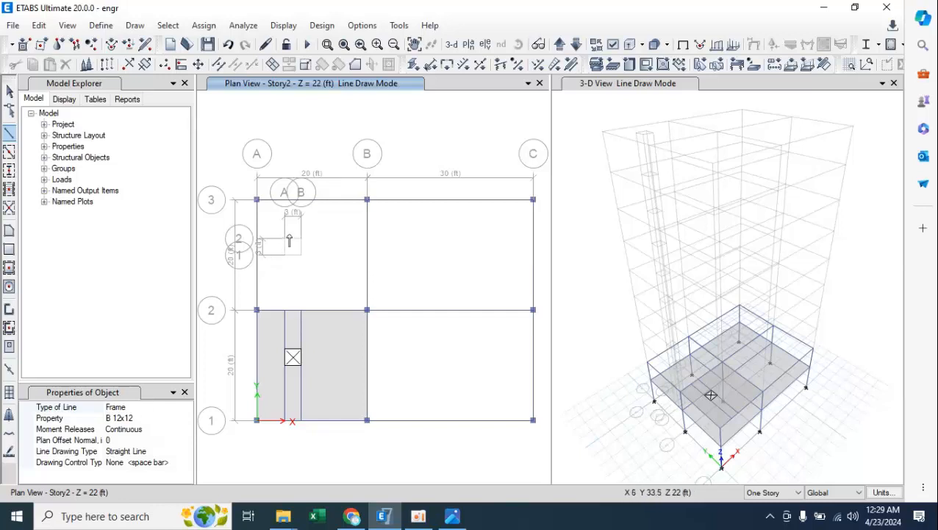
{"action": "left_click", "coordinate": [285, 239]}
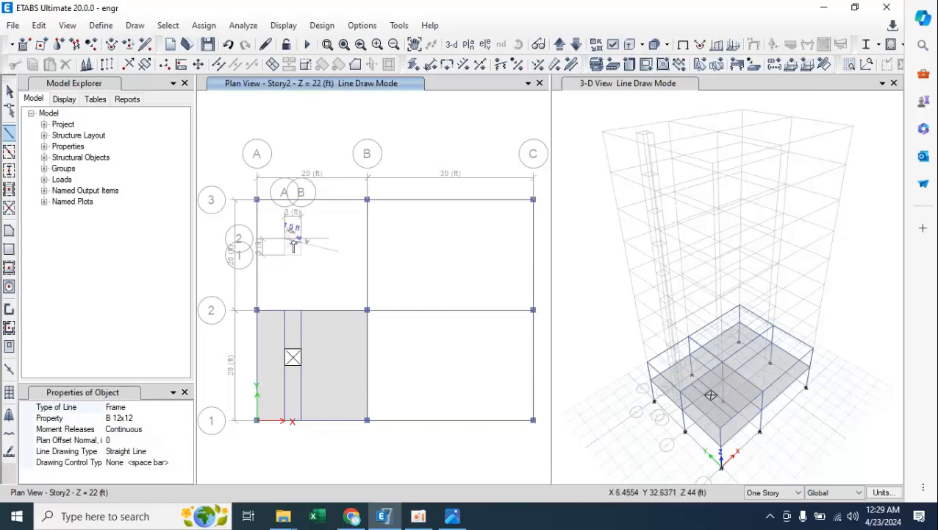
{"action": "left_click", "coordinate": [301, 238]}
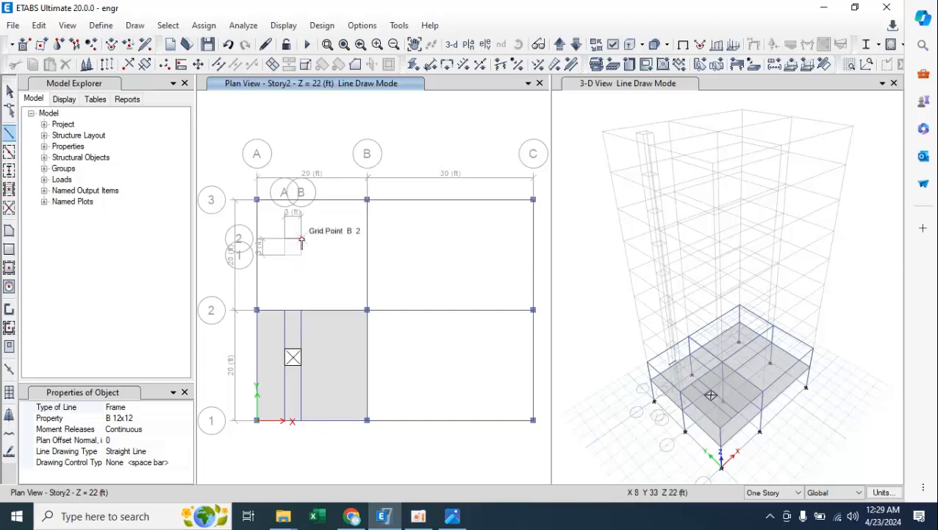
{"action": "left_click", "coordinate": [301, 239]}
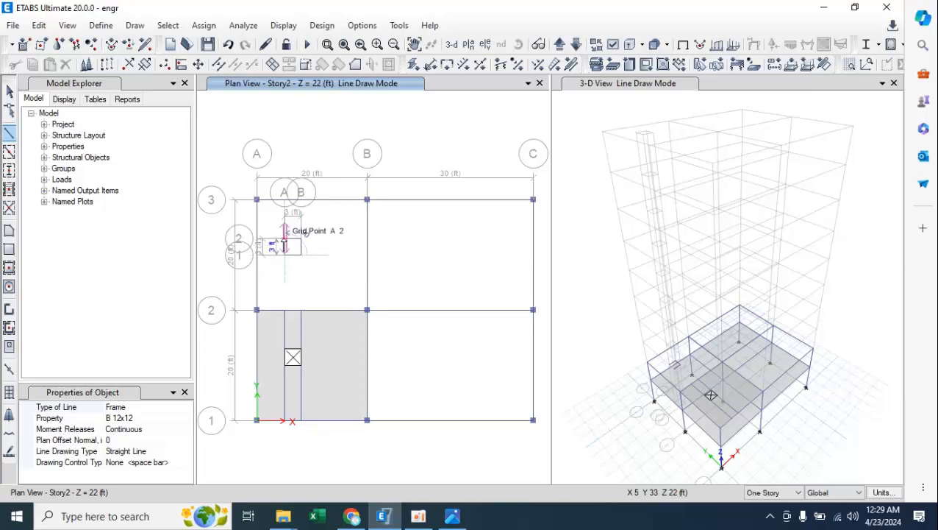
{"action": "left_click", "coordinate": [286, 245]}
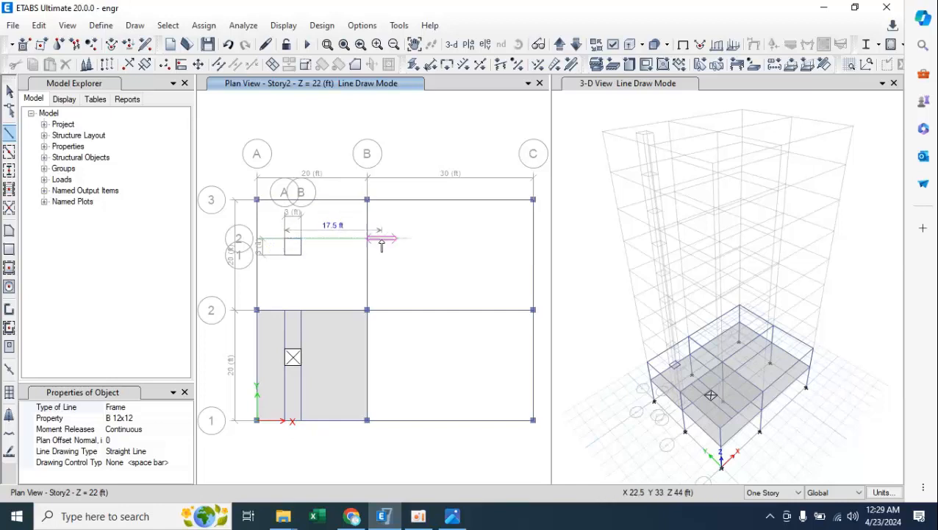
{"action": "key", "text": "Escape"}
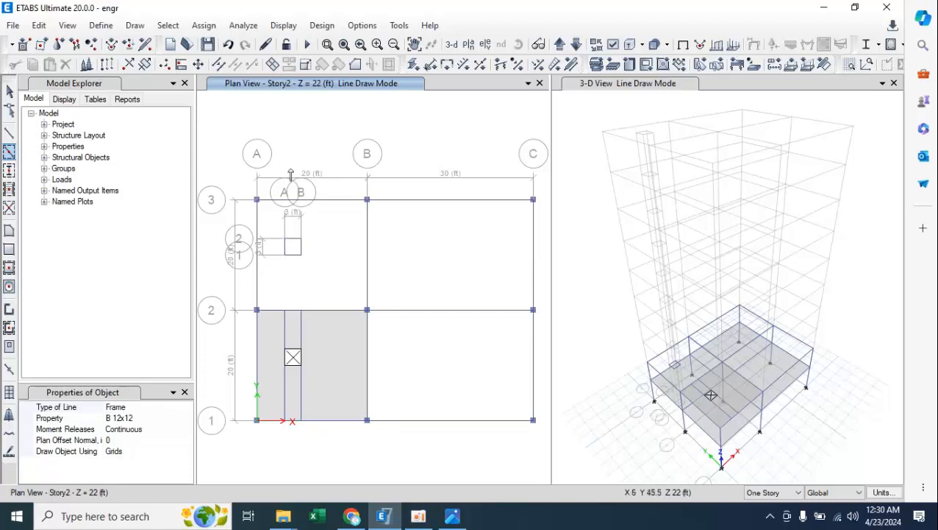
Draw a straight 17 ft B 12x12 beam from opening grid point A-2 along X 5 ft, past grid line 3 to Y 50 ft.
{"action": "left_click", "coordinate": [9, 133]}
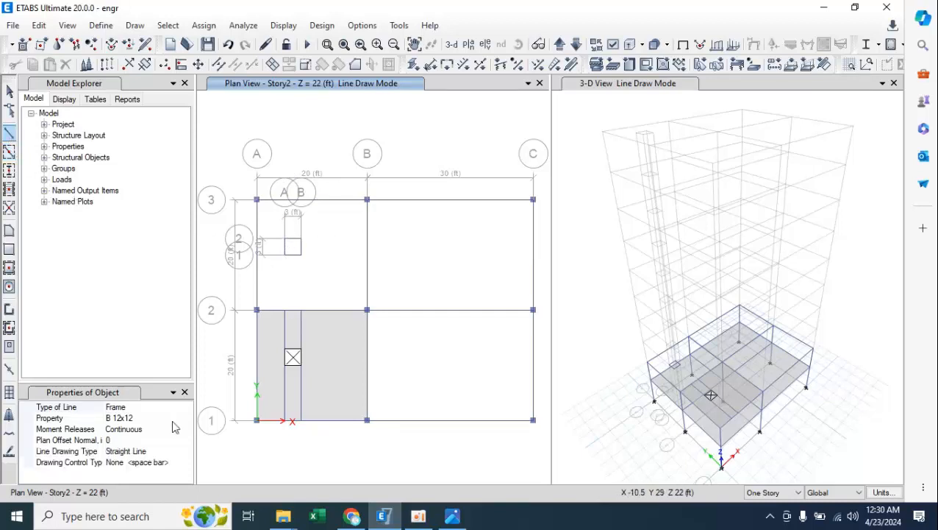
{"action": "left_click", "coordinate": [143, 417]}
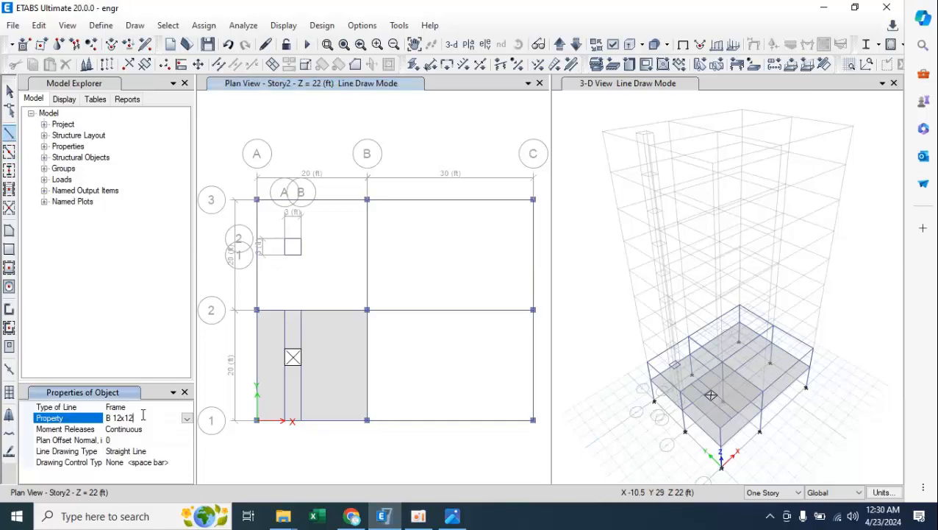
{"action": "left_click", "coordinate": [286, 238]}
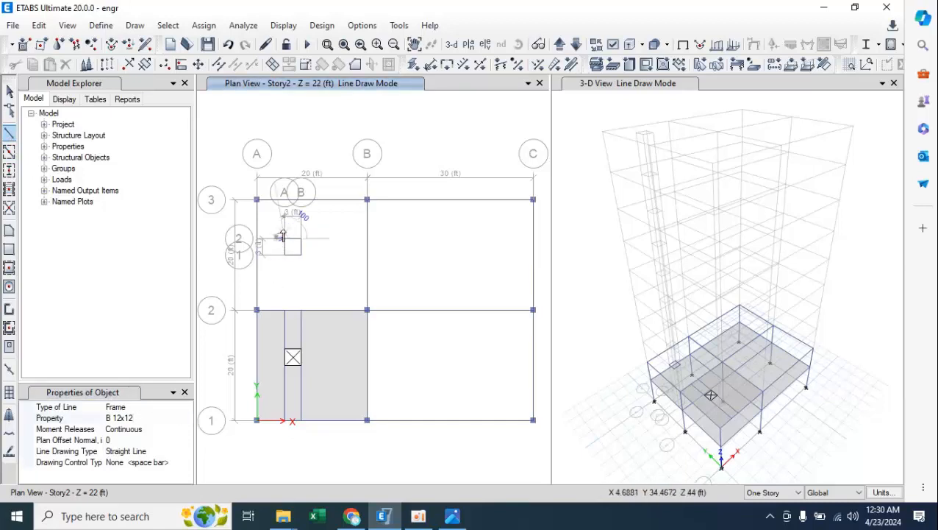
{"action": "left_click", "coordinate": [285, 145]}
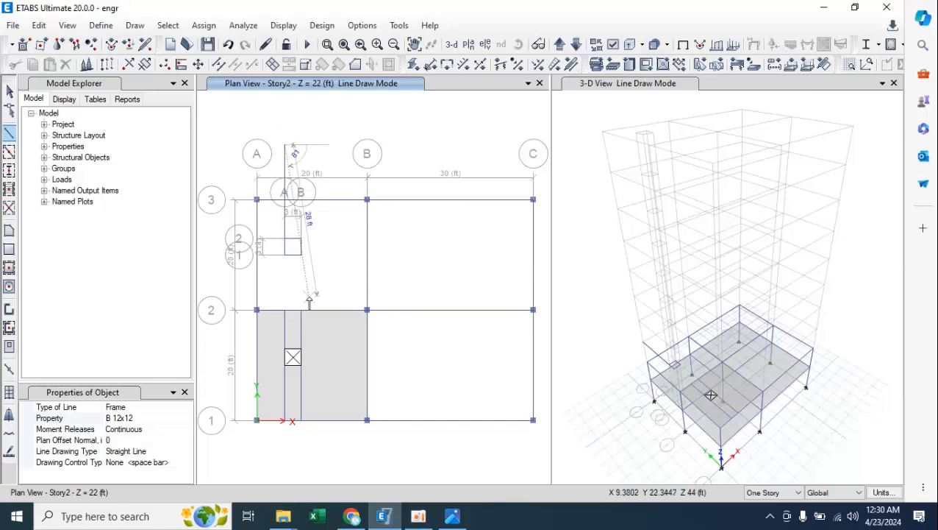
{"action": "key", "text": "Escape"}
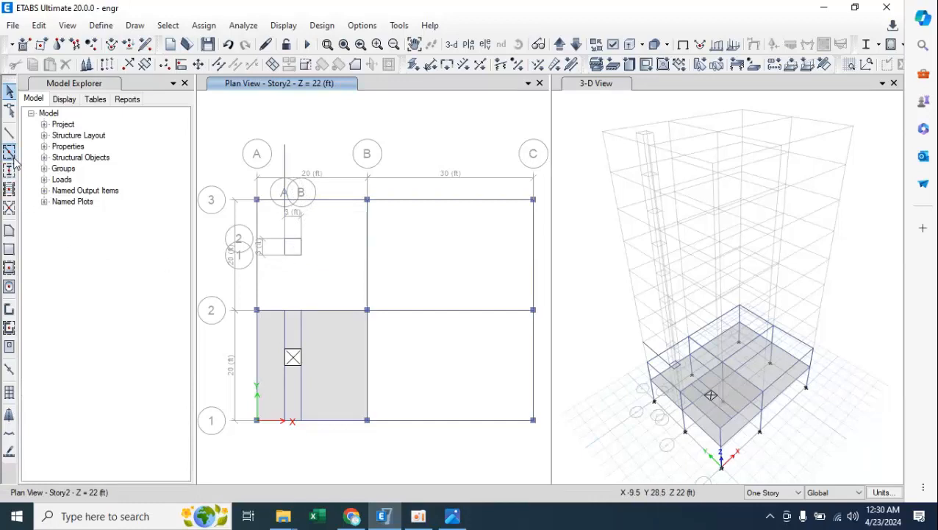
Draw a straight B 12x12 beam along X 5 ft from Y 19 ft, just below grid line 2, to Y 50 ft beyond grid line 3.
{"action": "left_click", "coordinate": [9, 133]}
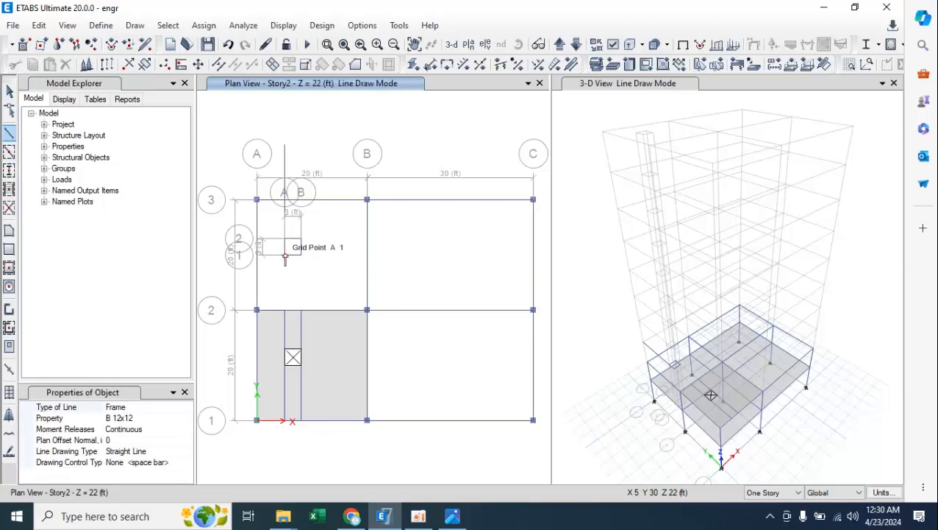
{"action": "left_click", "coordinate": [289, 318]}
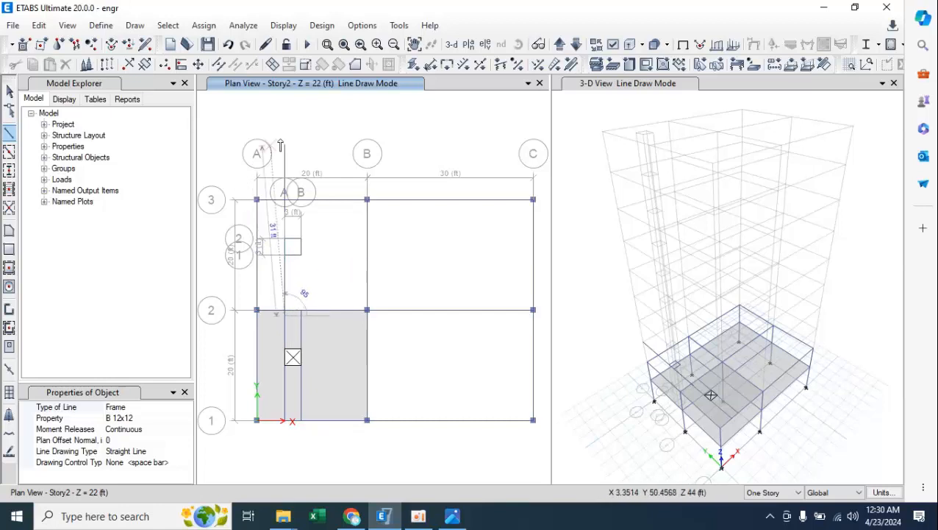
{"action": "key", "text": "Escape"}
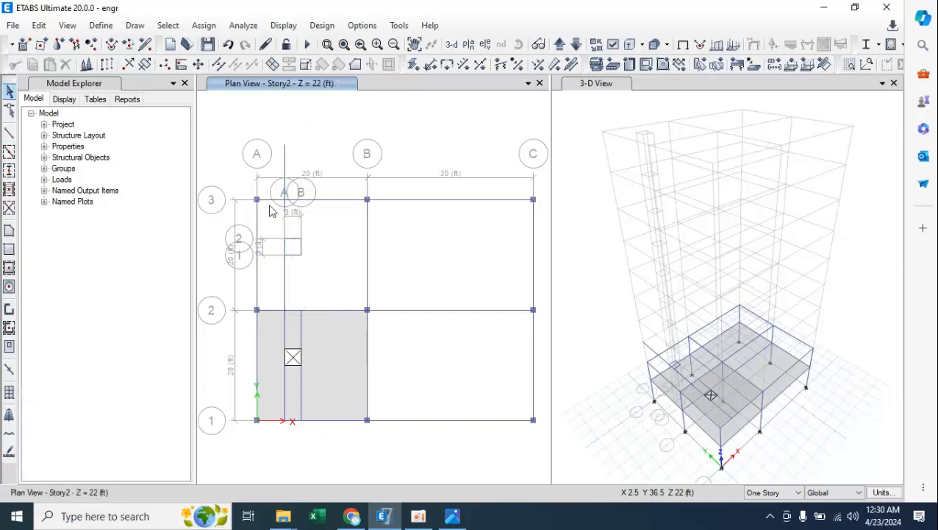
Replicate the X 5 ft beam that runs past grid line 3 linearly with dx 3 ft, dy 0 ft and number 1.
{"action": "left_click", "coordinate": [286, 165]}
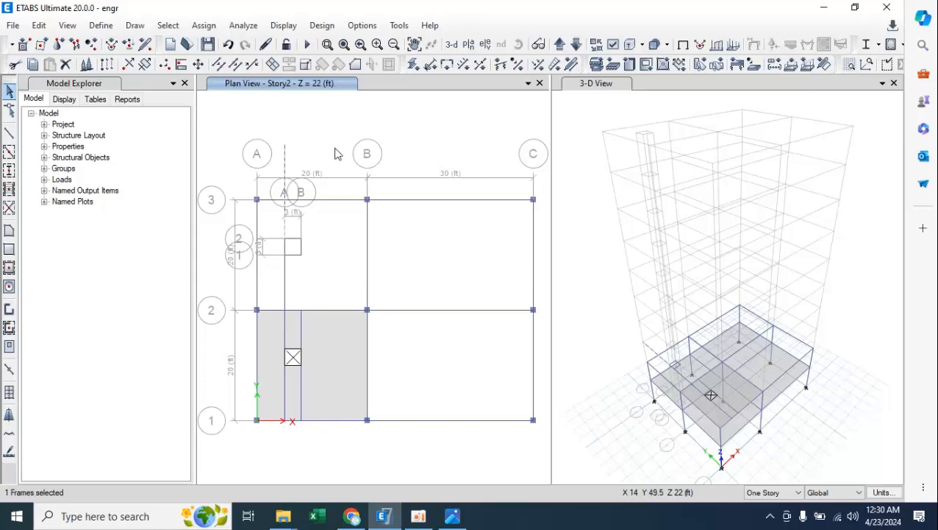
{"action": "left_click", "coordinate": [855, 9]}
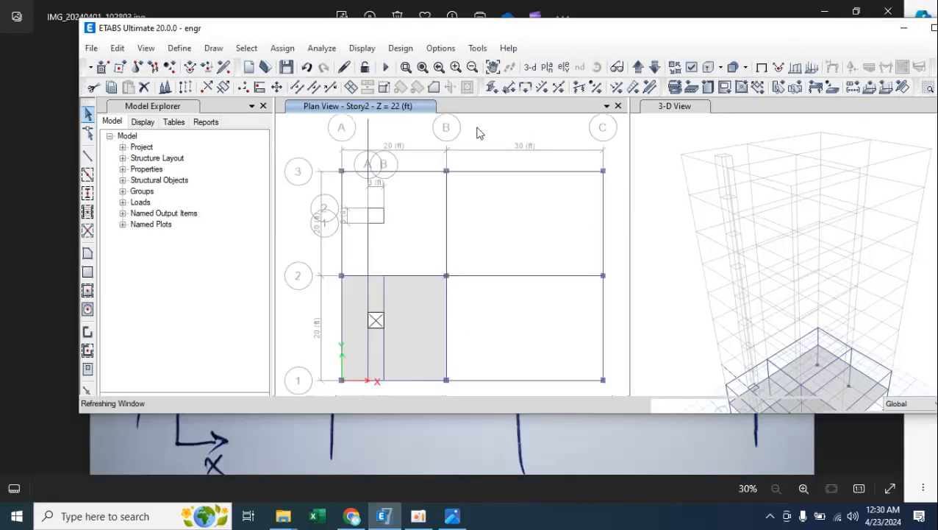
{"action": "left_click", "coordinate": [117, 48]}
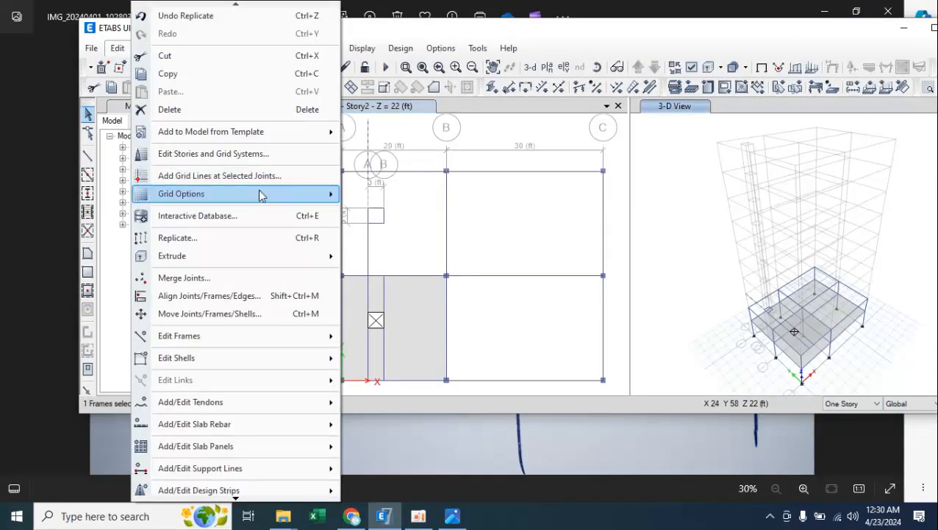
{"action": "left_click", "coordinate": [309, 237]}
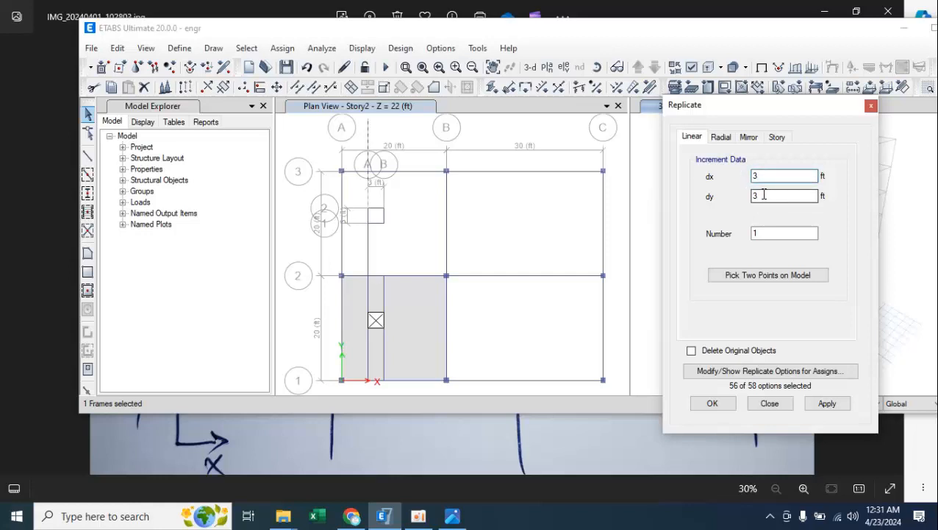
{"action": "left_click_drag", "start_coordinate": [764, 195], "coordinate": [740, 197]}
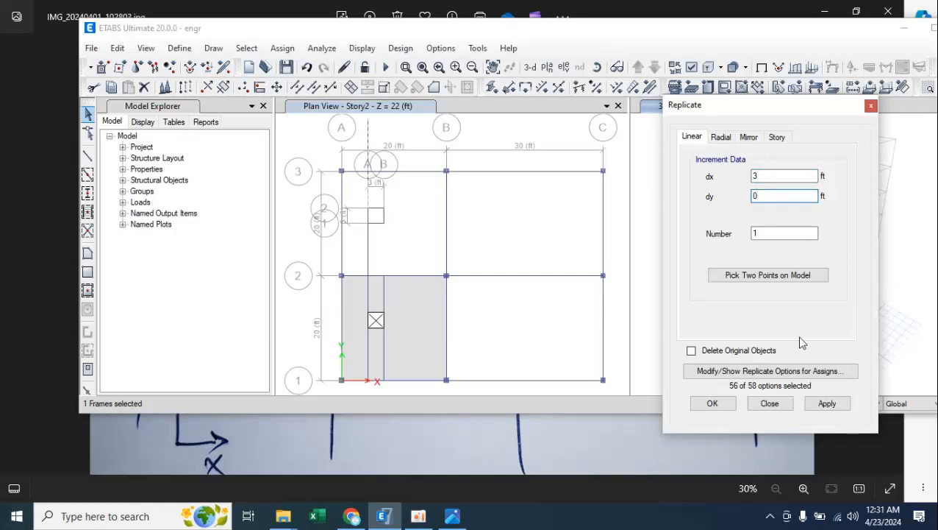
{"action": "left_click", "coordinate": [828, 405]}
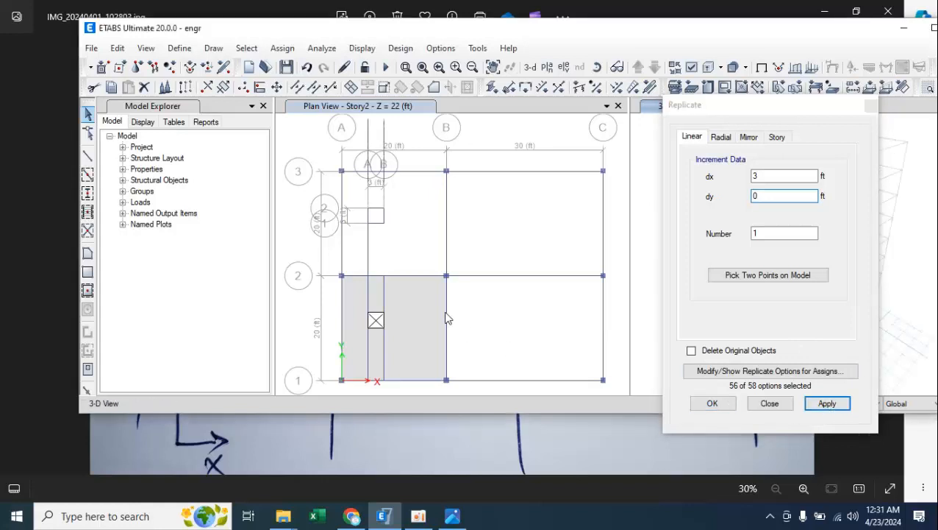
Replicate the X 5 ft beam between grid line 2 and the new opening square by dx 3 ft, dy 0 ft.
{"action": "left_click", "coordinate": [368, 253]}
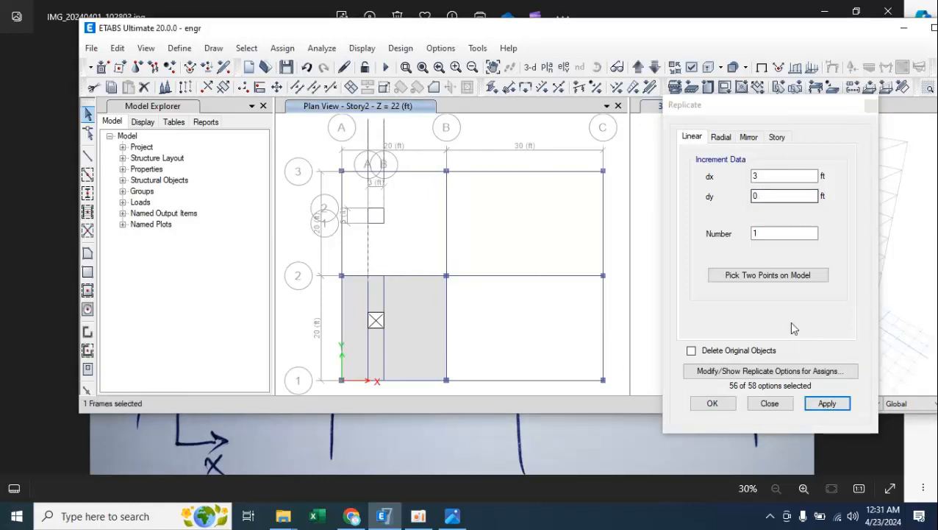
{"action": "left_click", "coordinate": [827, 402]}
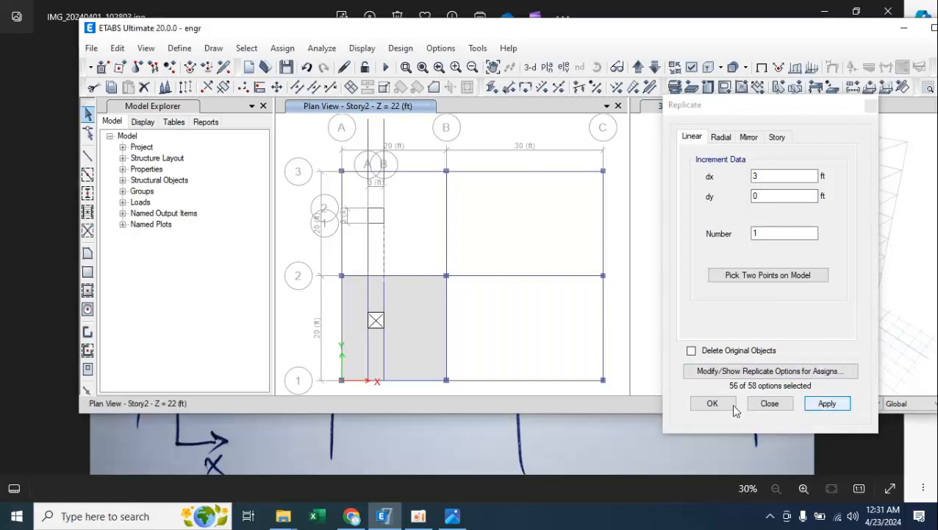
{"action": "left_click", "coordinate": [713, 403]}
{"action": "left_click", "coordinate": [931, 28]}
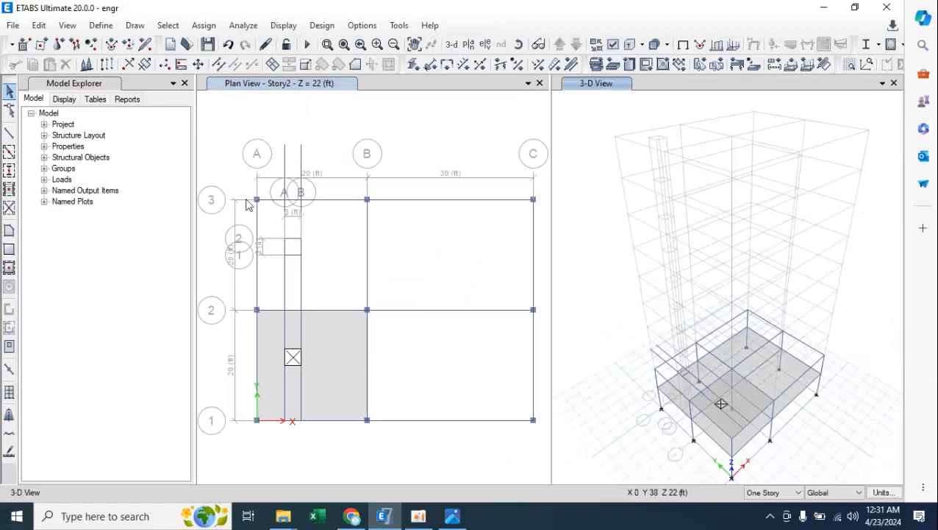
Divide the two long Y-direction beams and the opening square's cross beams at their intersections with selected frames and joints.
{"action": "left_click", "coordinate": [285, 209]}
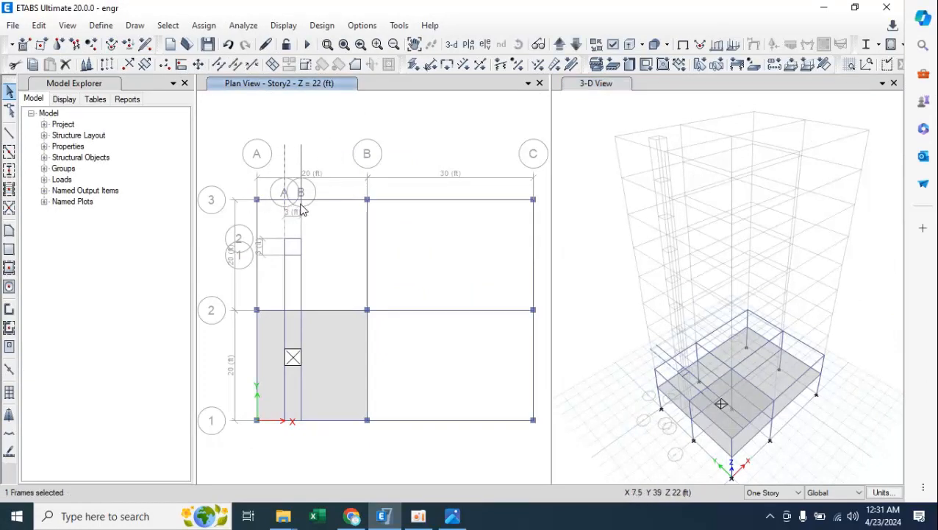
{"action": "left_click", "coordinate": [301, 208]}
{"action": "left_click", "coordinate": [302, 272]}
{"action": "left_click", "coordinate": [285, 266]}
{"action": "left_click", "coordinate": [294, 240]}
{"action": "left_click", "coordinate": [294, 254]}
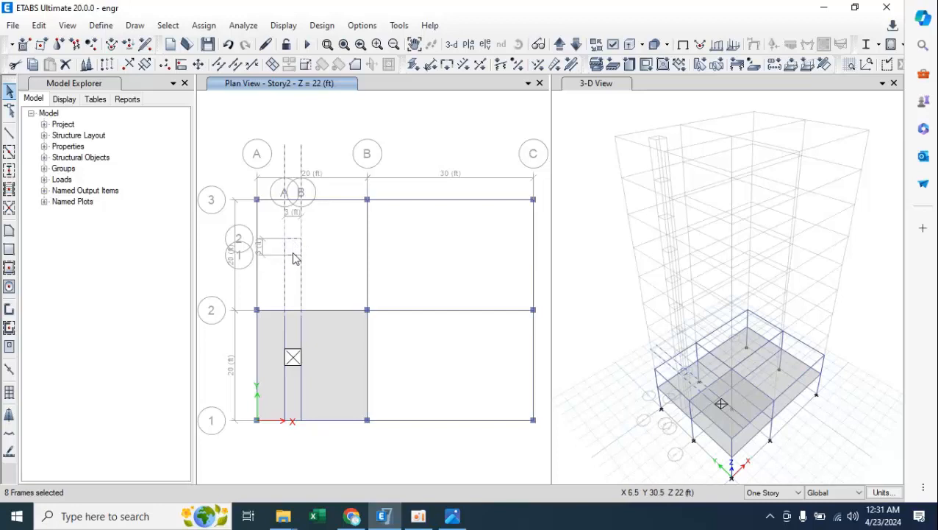
{"action": "left_click", "coordinate": [856, 7]}
{"action": "left_click", "coordinate": [117, 47]}
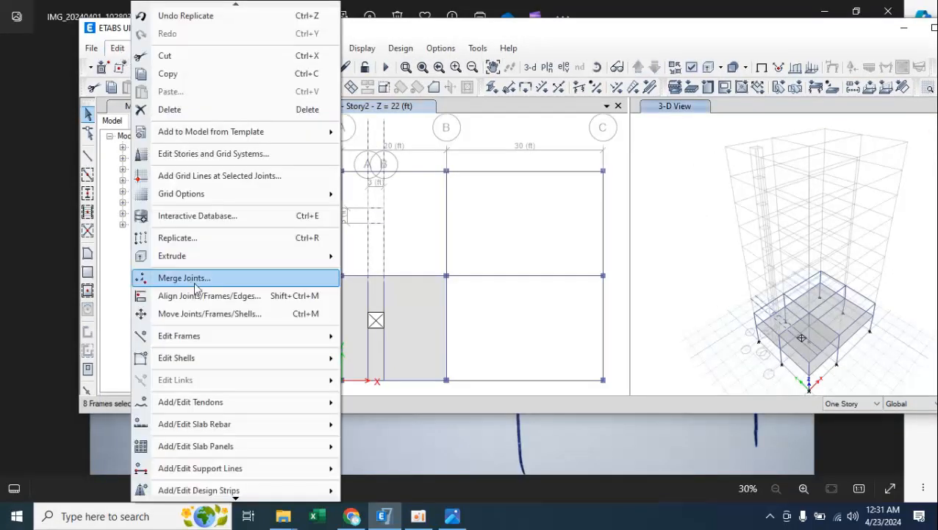
{"action": "mouse_move", "coordinate": [263, 342]}
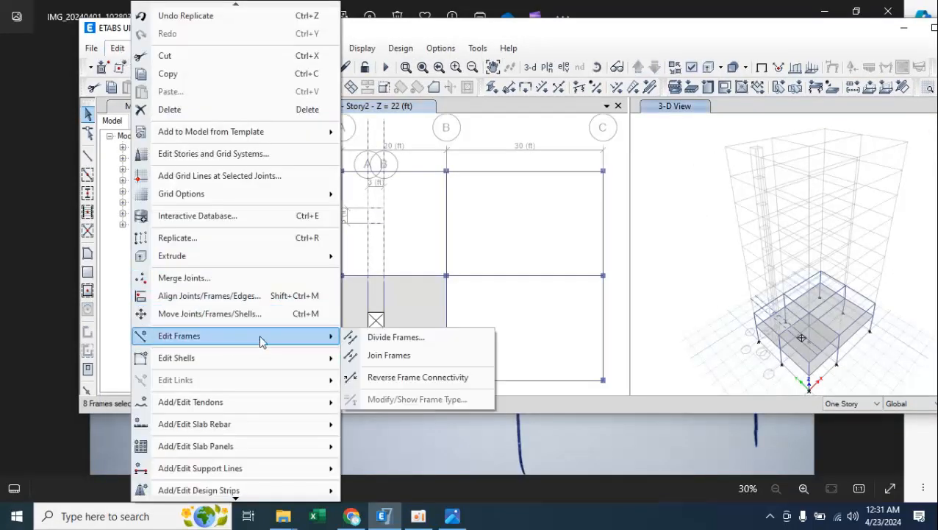
{"action": "left_click", "coordinate": [393, 339]}
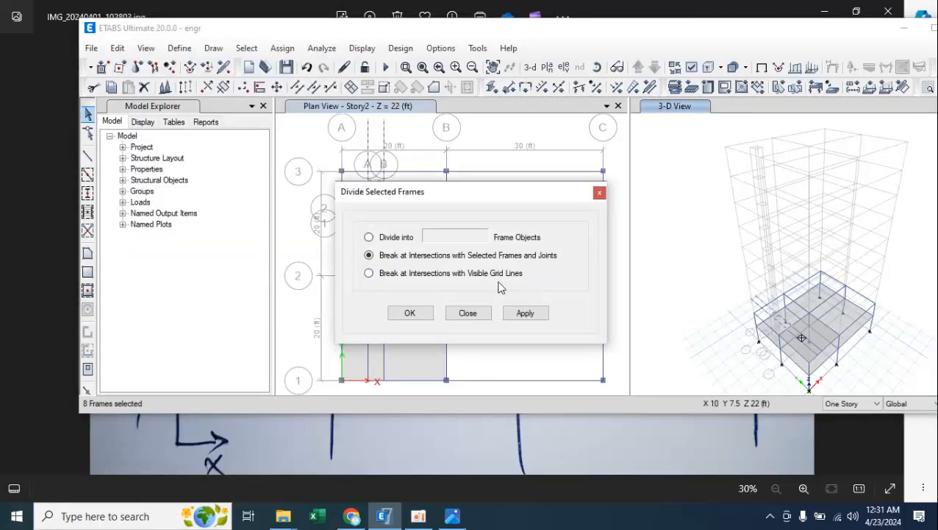
{"action": "left_click", "coordinate": [522, 313]}
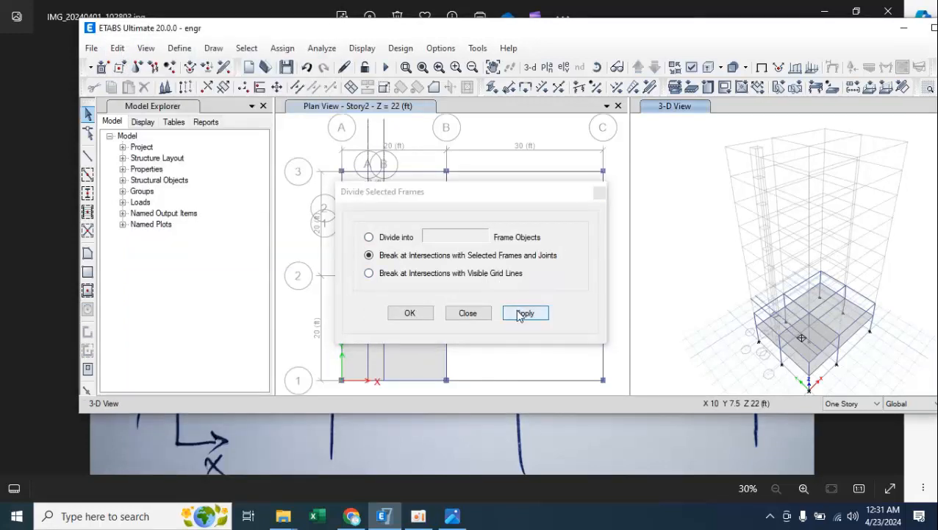
{"action": "left_click", "coordinate": [410, 314]}
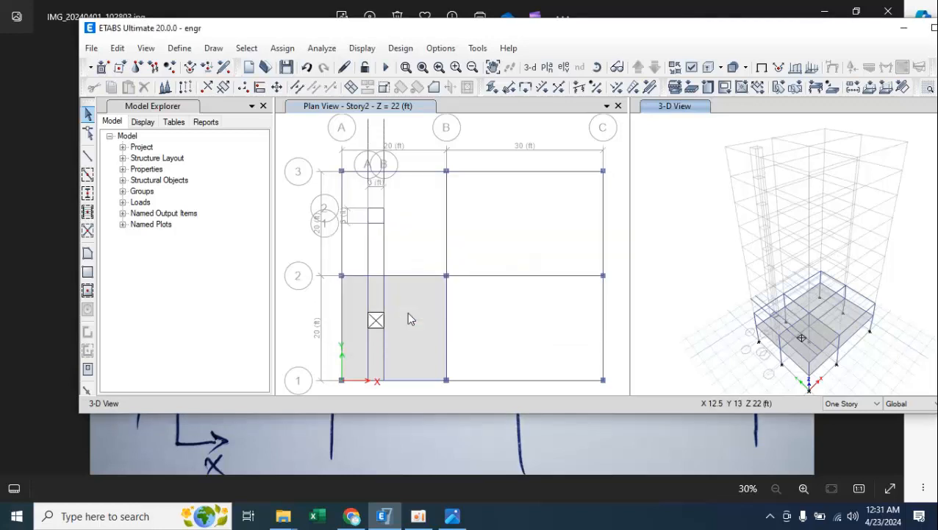
{"action": "left_click", "coordinate": [932, 30]}
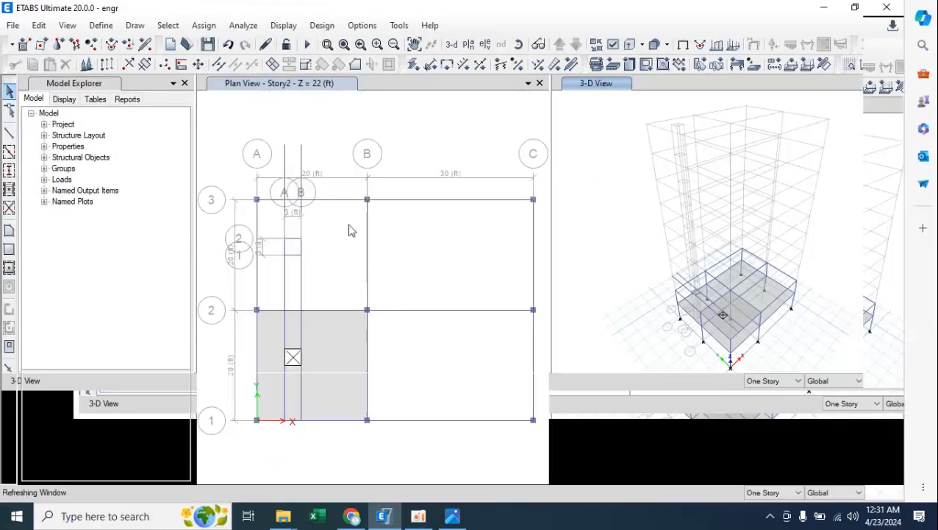
{"action": "left_click", "coordinate": [301, 174]}
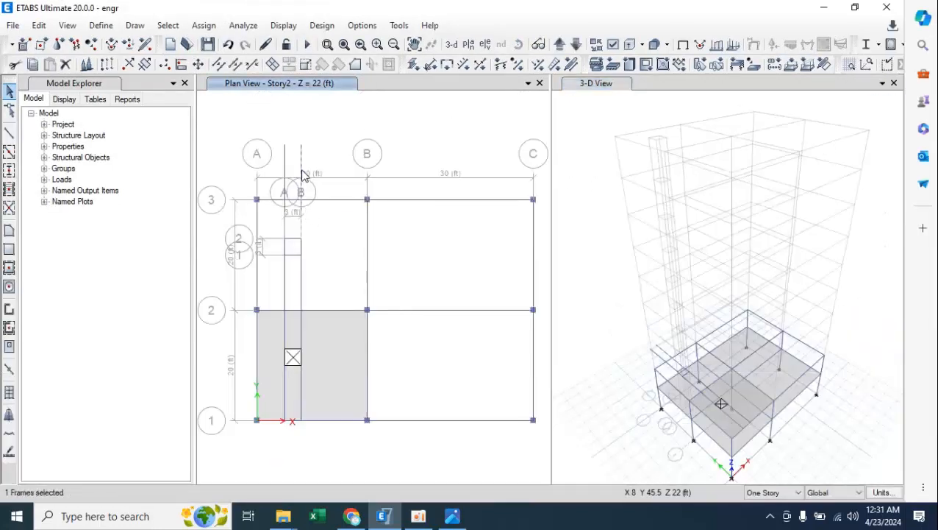
{"action": "left_click", "coordinate": [286, 168]}
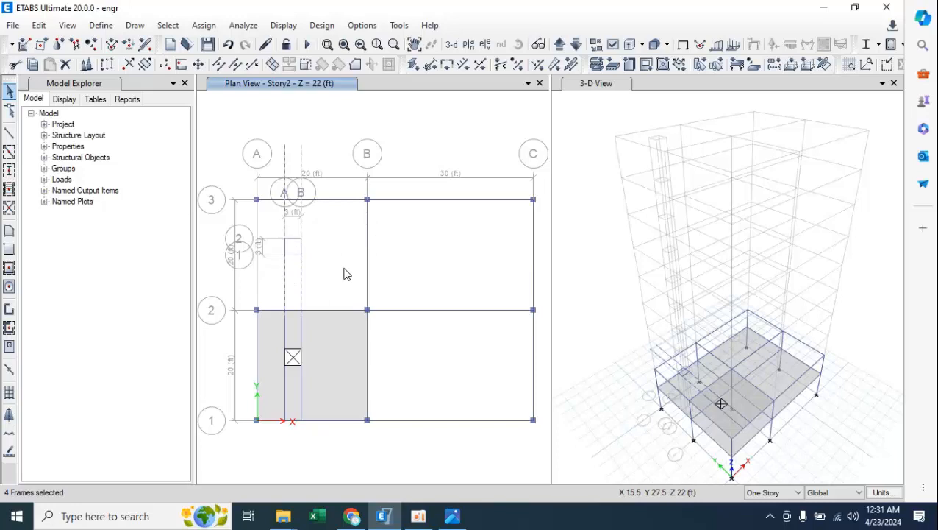
{"action": "key", "text": "ctrl+q"}
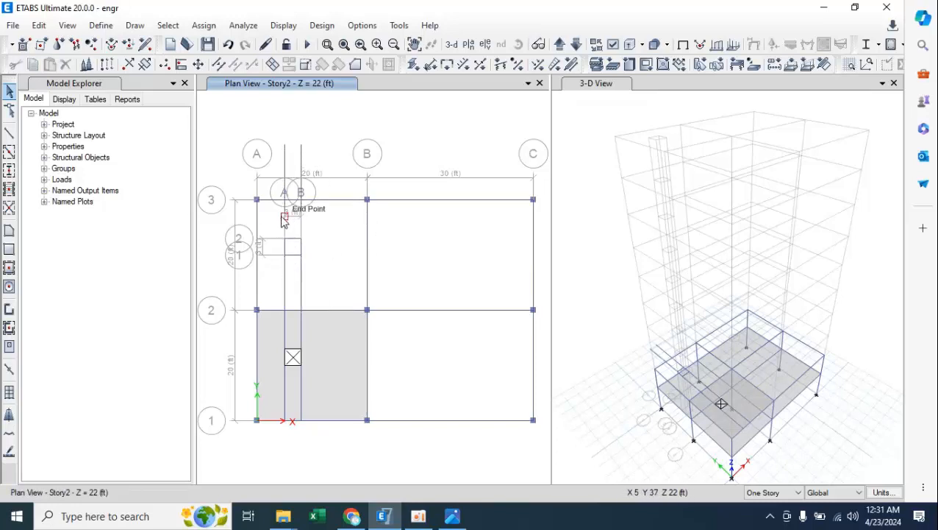
Break the two long beams and the grid line 3 beam between A and B at their intersections, and remove the parts beyond line 3.
{"action": "left_click", "coordinate": [286, 162]}
{"action": "left_click", "coordinate": [301, 164]}
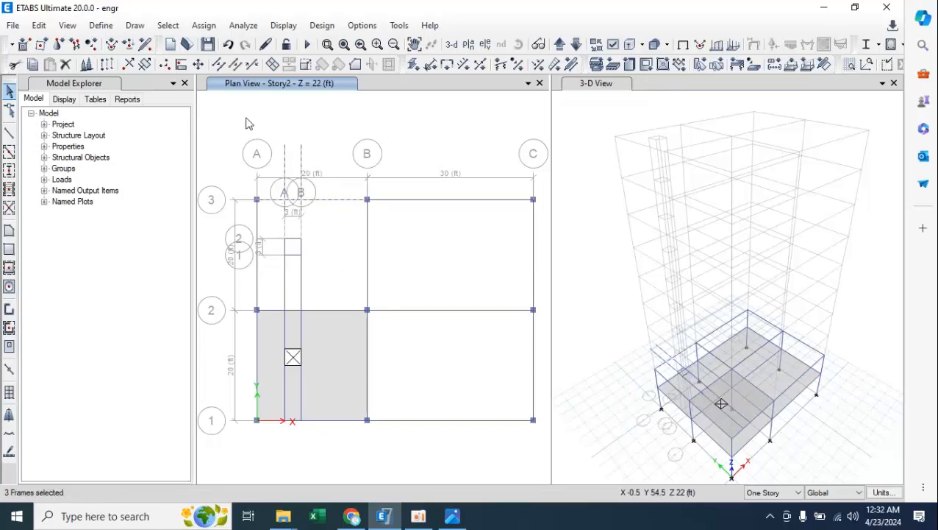
{"action": "left_click", "coordinate": [854, 8]}
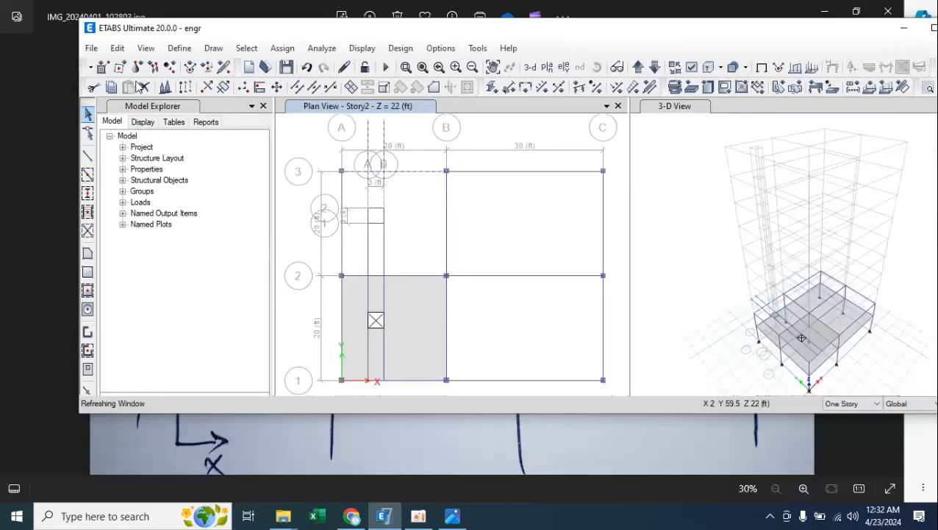
{"action": "left_click", "coordinate": [117, 47]}
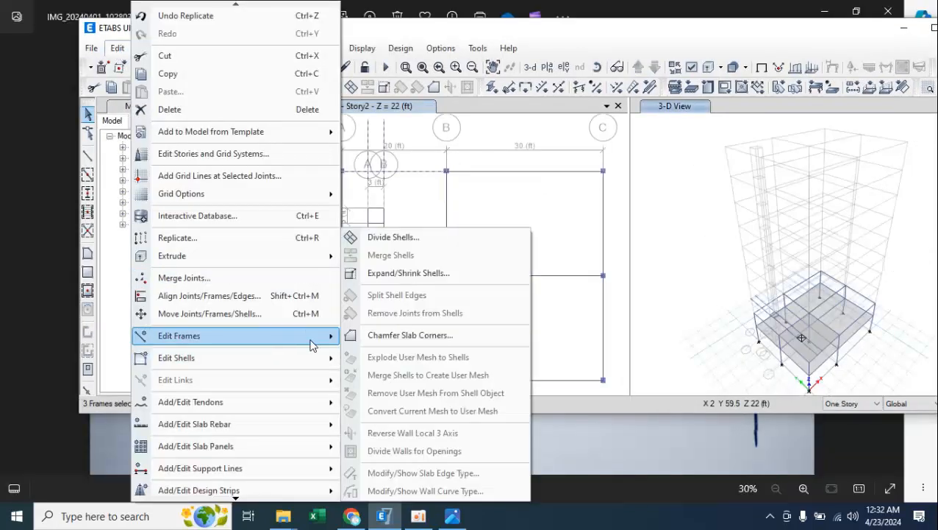
{"action": "mouse_move", "coordinate": [310, 338]}
{"action": "left_click", "coordinate": [381, 339]}
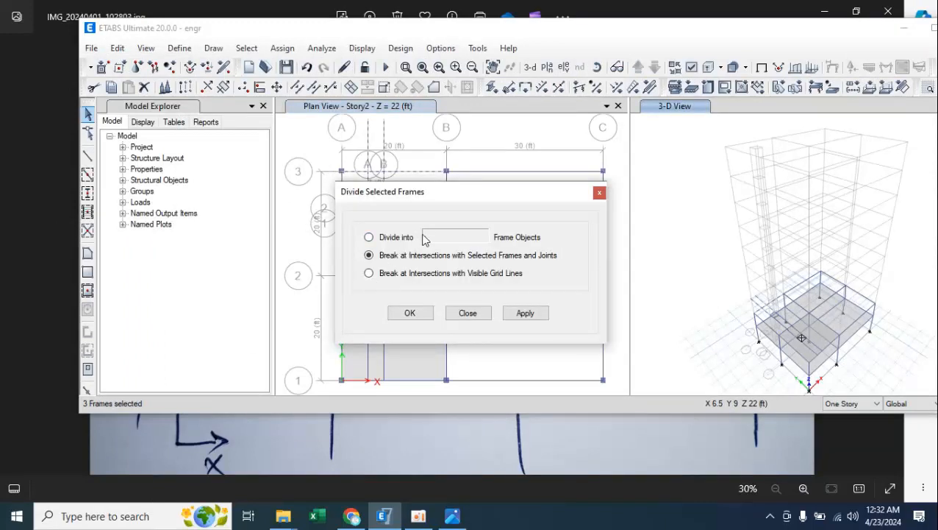
{"action": "left_click", "coordinate": [525, 313]}
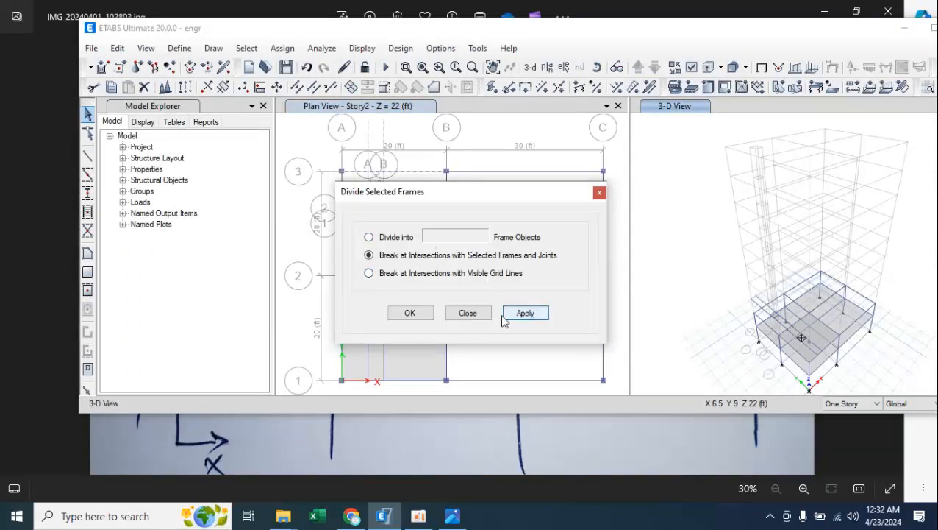
{"action": "left_click", "coordinate": [411, 313]}
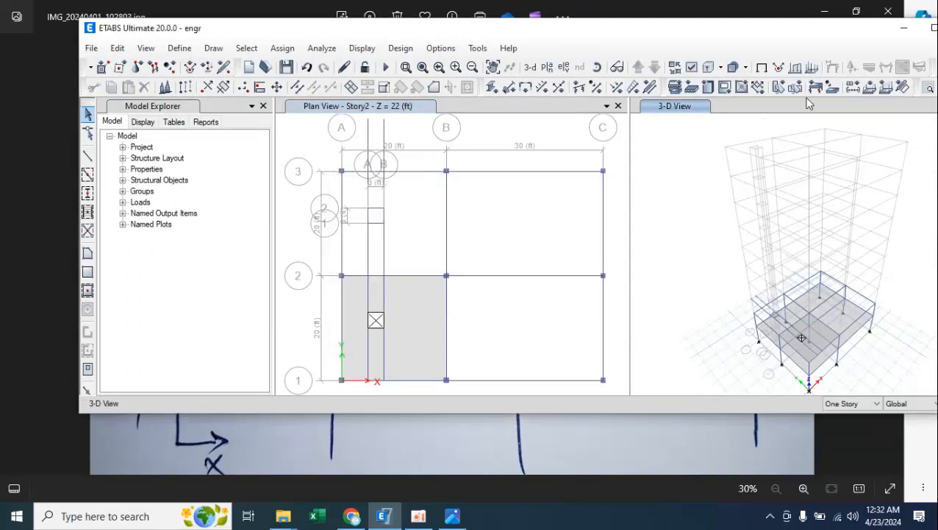
{"action": "left_click", "coordinate": [928, 29]}
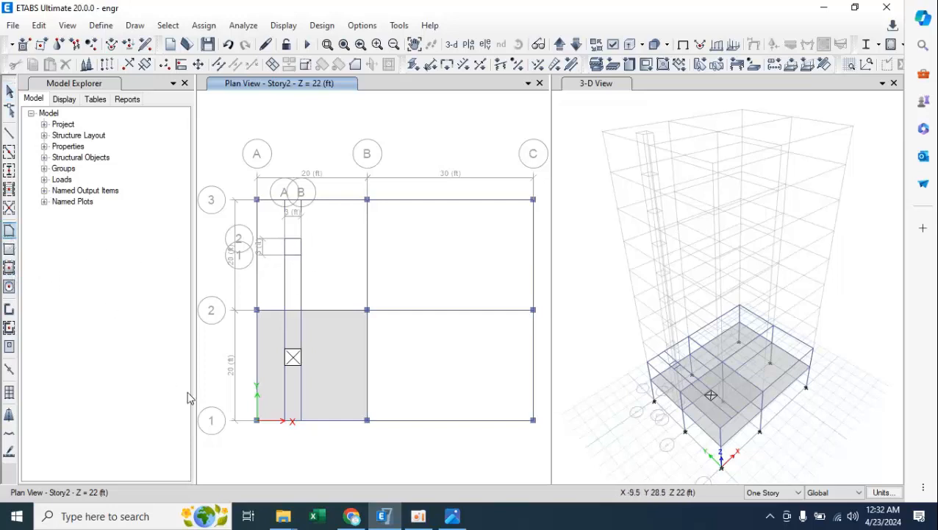
Draw a 3 ft by 3 ft floor area with the Opening property through opening grid points A-2, B-2, B-1 and A-1 on Story2.
{"action": "left_click", "coordinate": [170, 417]}
{"action": "left_click", "coordinate": [185, 409]}
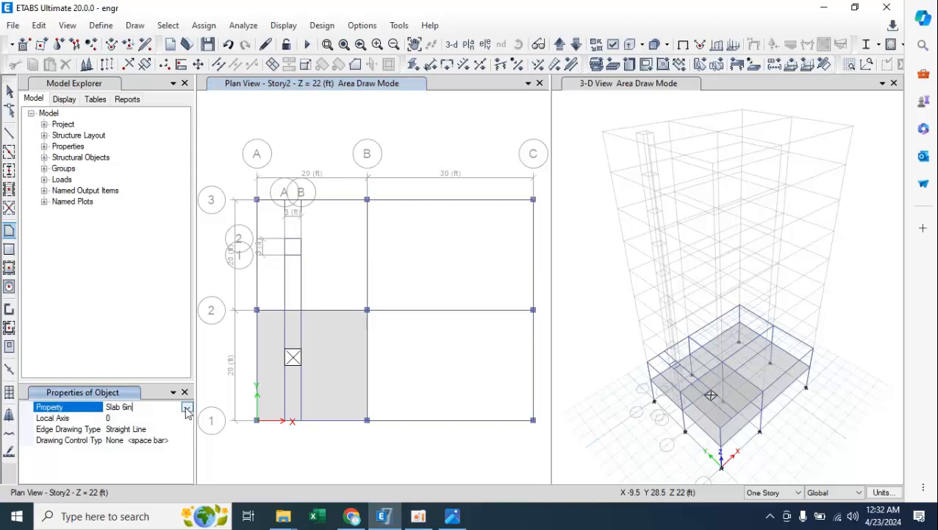
{"action": "left_click", "coordinate": [188, 408]}
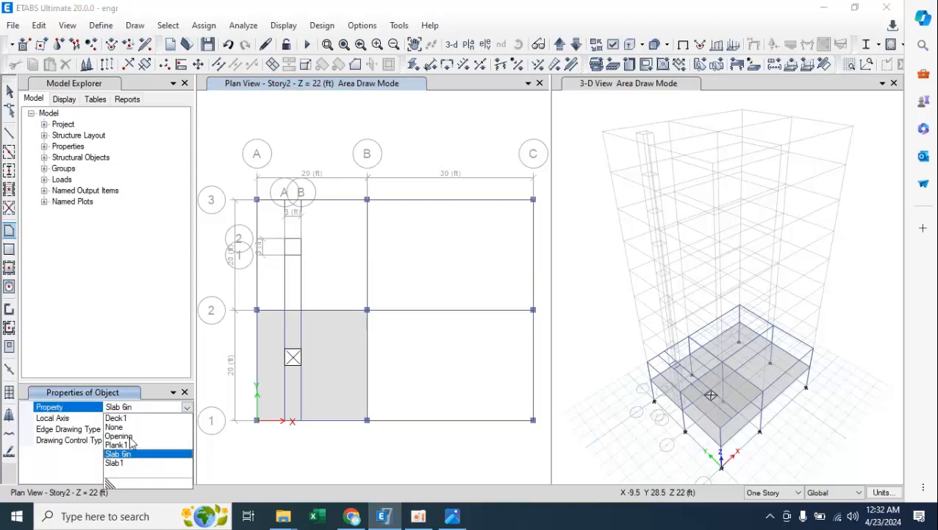
{"action": "left_click", "coordinate": [130, 436]}
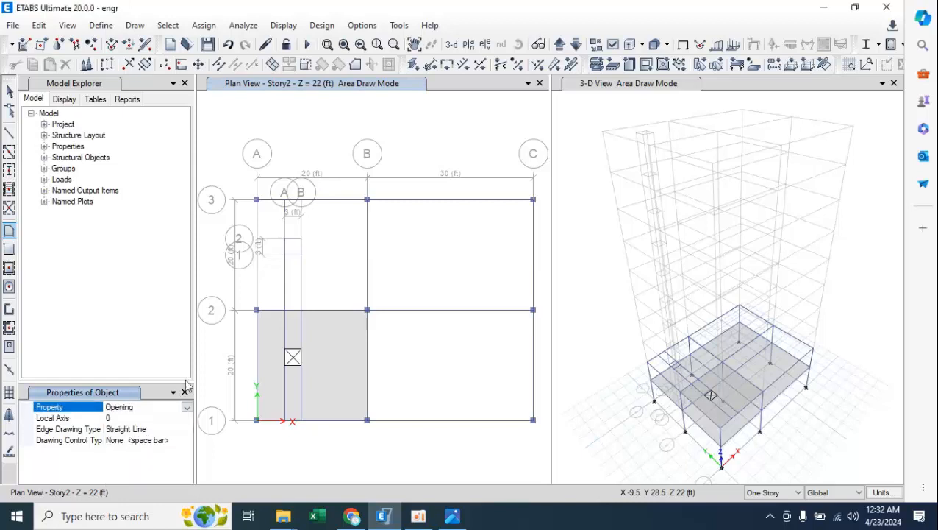
{"action": "left_click", "coordinate": [285, 239]}
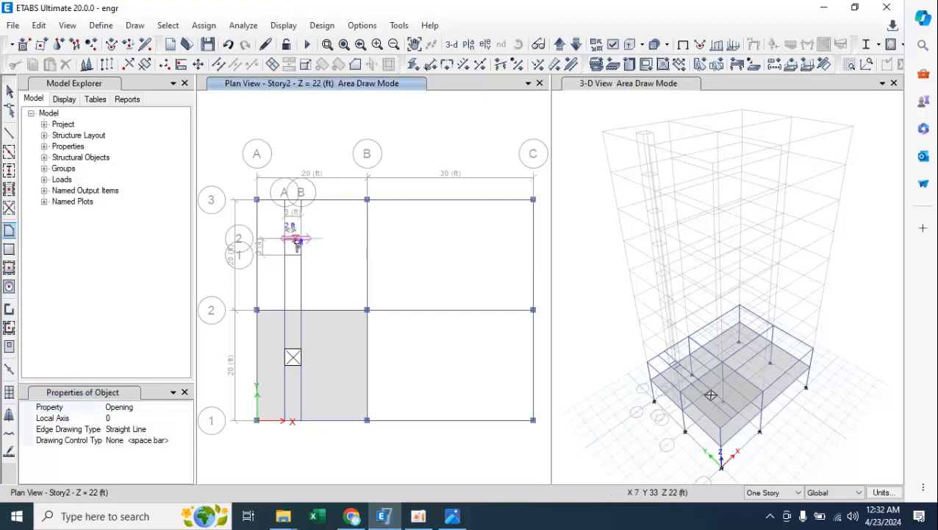
{"action": "left_click", "coordinate": [302, 241]}
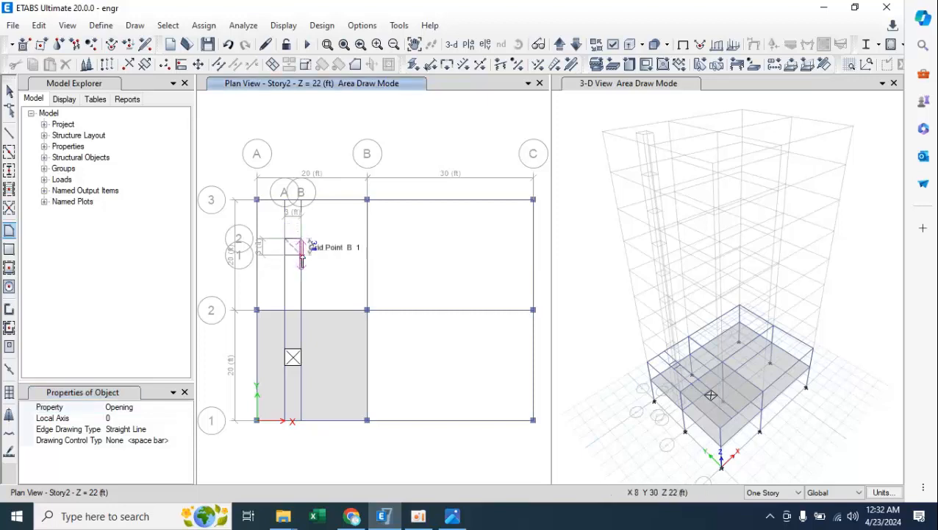
{"action": "left_click", "coordinate": [301, 255]}
{"action": "left_click", "coordinate": [285, 255]}
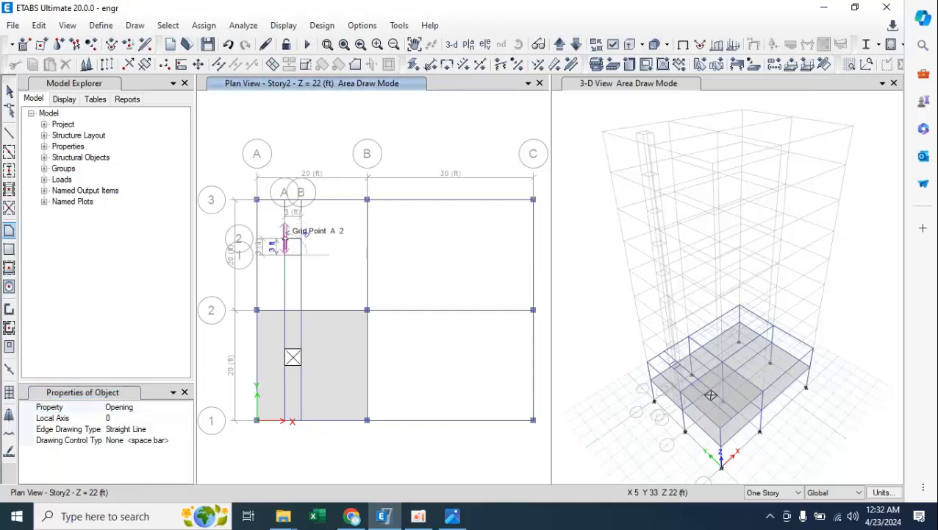
{"action": "left_click", "coordinate": [286, 237]}
{"action": "key", "text": "Escape"}
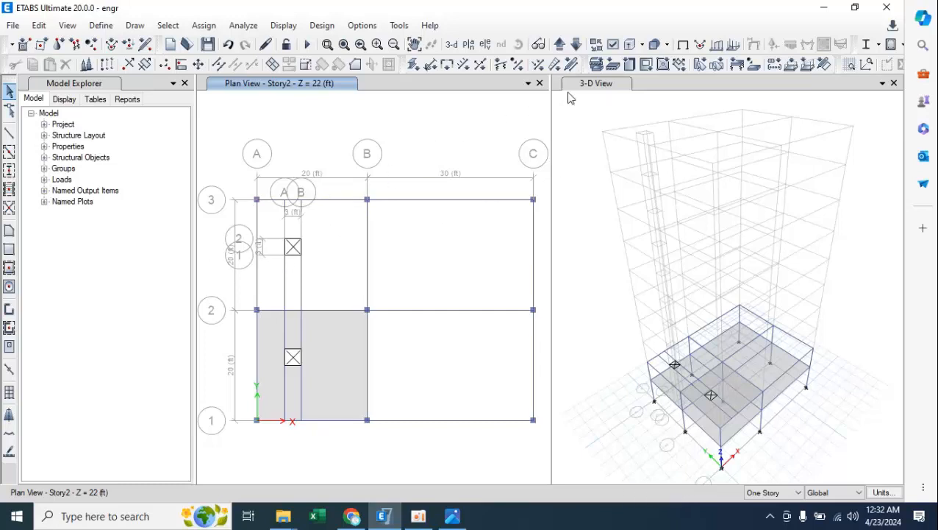
Hide the G2 opening grid system in the Story2 plan view, leaving only grid system G1 visible.
{"action": "left_click", "coordinate": [612, 47]}
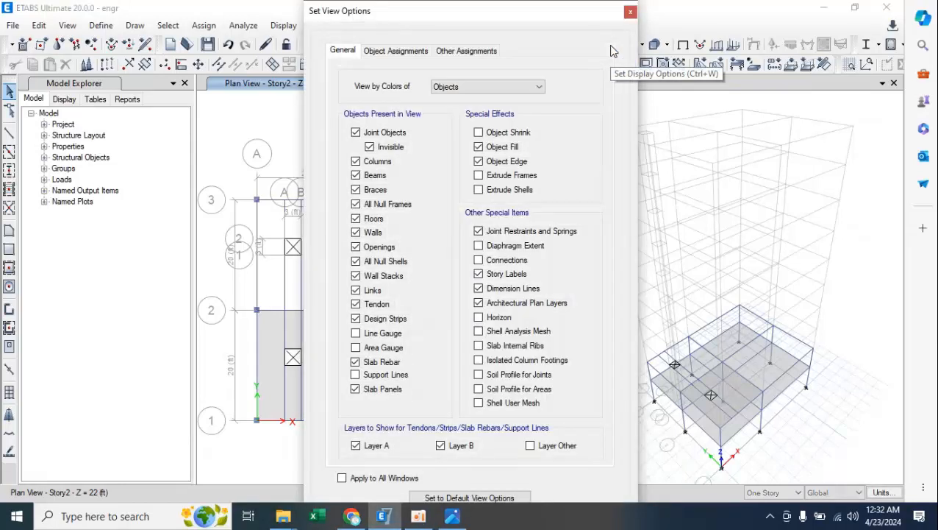
{"action": "left_click", "coordinate": [629, 14]}
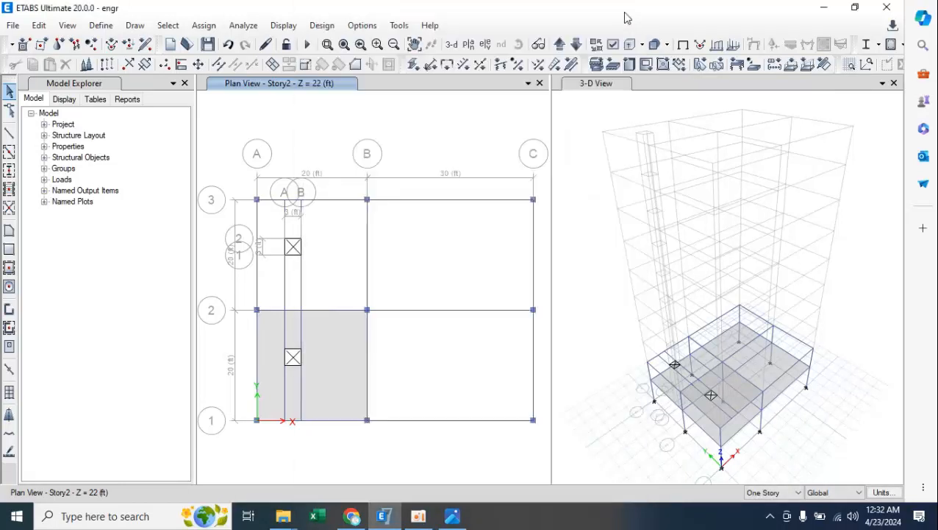
{"action": "right_click", "coordinate": [420, 137]}
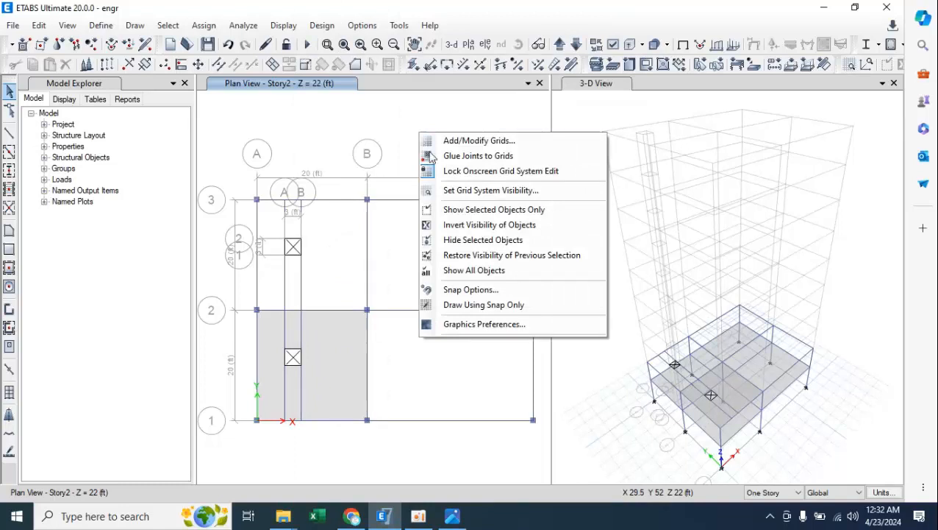
{"action": "left_click", "coordinate": [467, 191]}
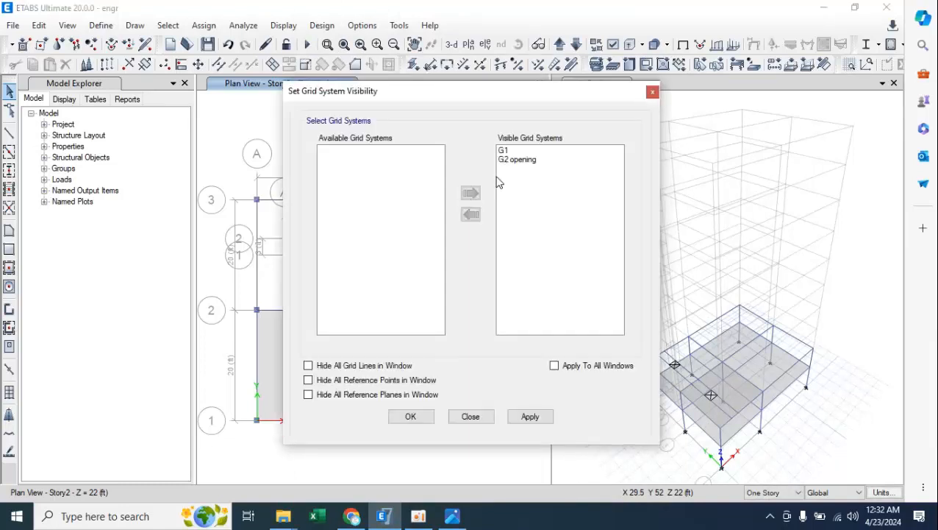
{"action": "left_click", "coordinate": [518, 161]}
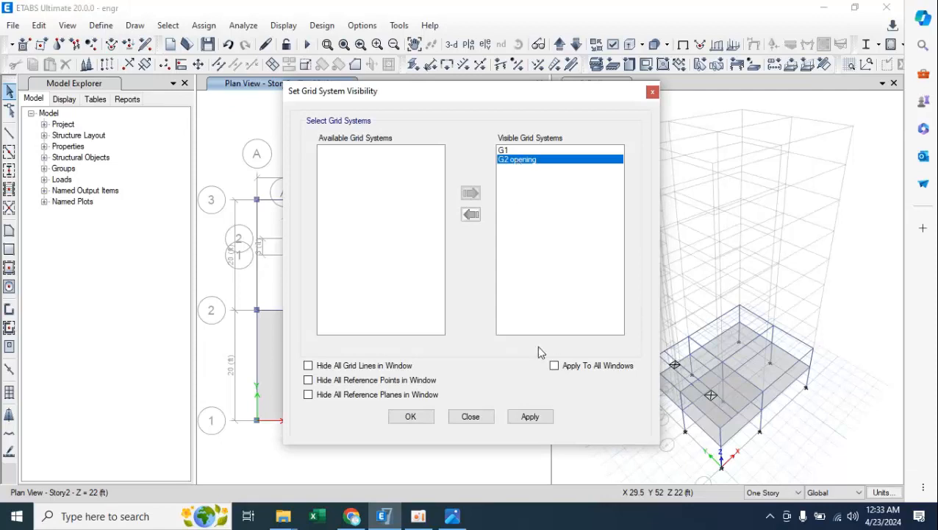
{"action": "left_click", "coordinate": [471, 216]}
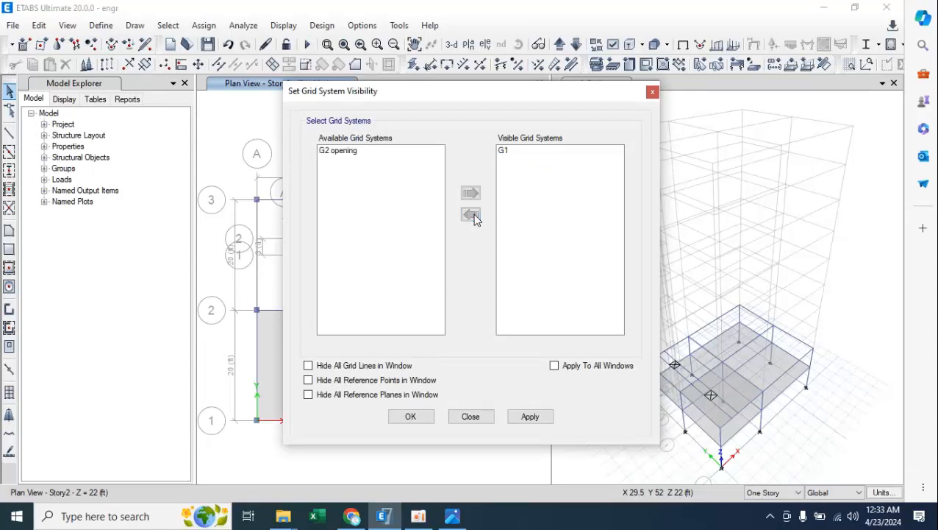
{"action": "left_click", "coordinate": [527, 416]}
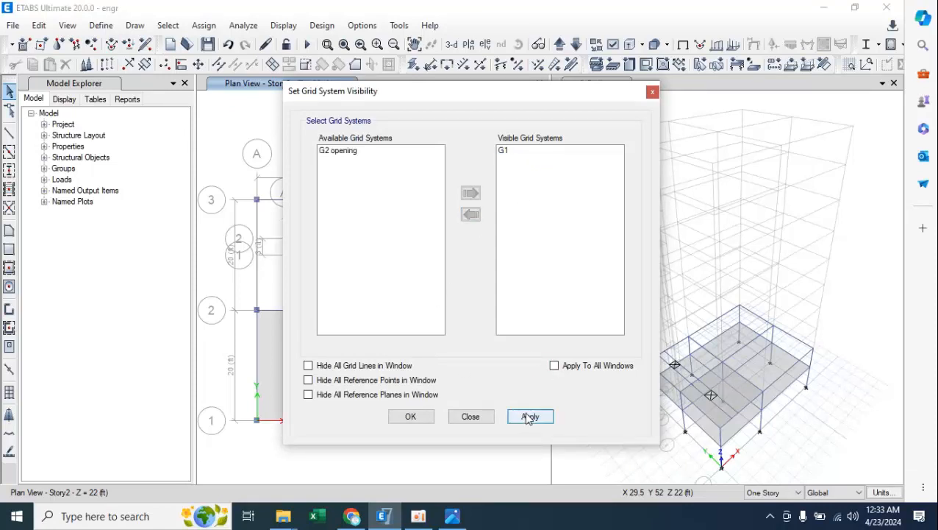
{"action": "left_click", "coordinate": [410, 417]}
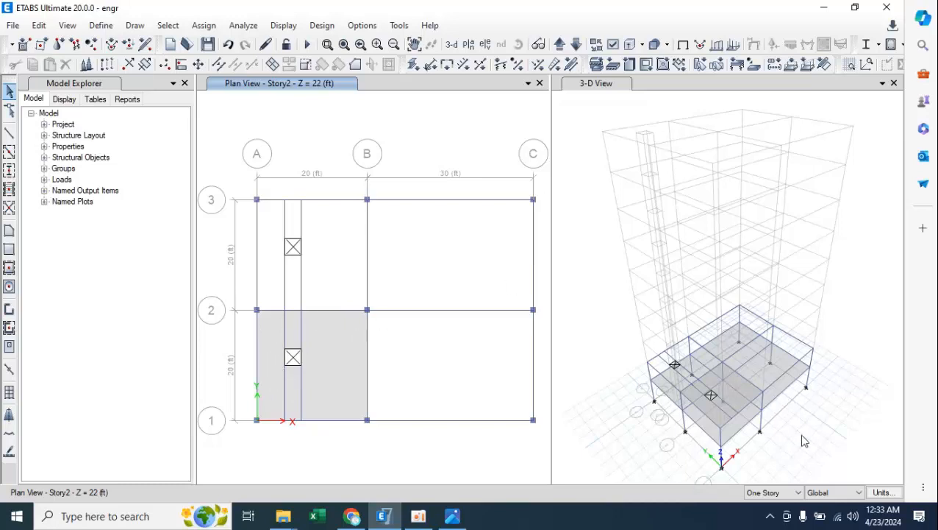
{"action": "left_click", "coordinate": [799, 493]}
{"action": "left_click", "coordinate": [799, 493]}
Show the frame and shell section names on the objects in the Story2 plan view.
{"action": "left_click", "coordinate": [611, 45]}
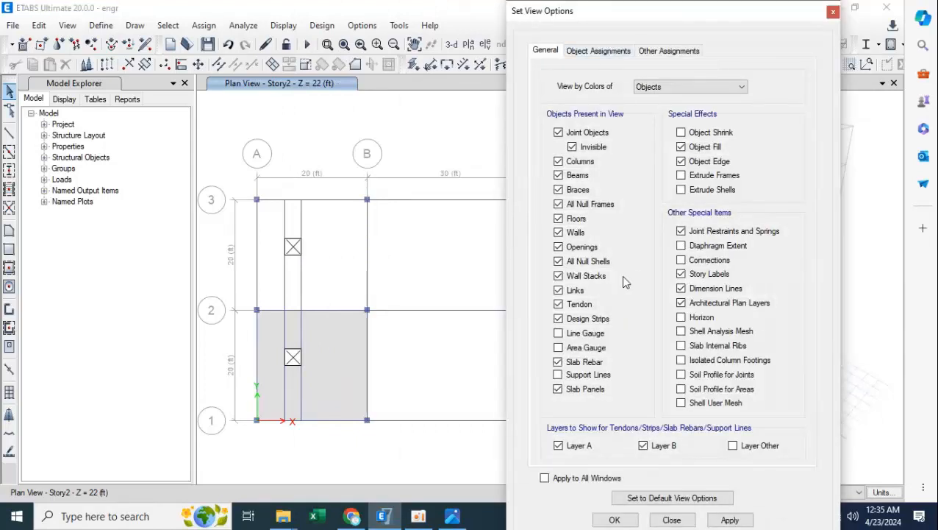
{"action": "left_click", "coordinate": [599, 53]}
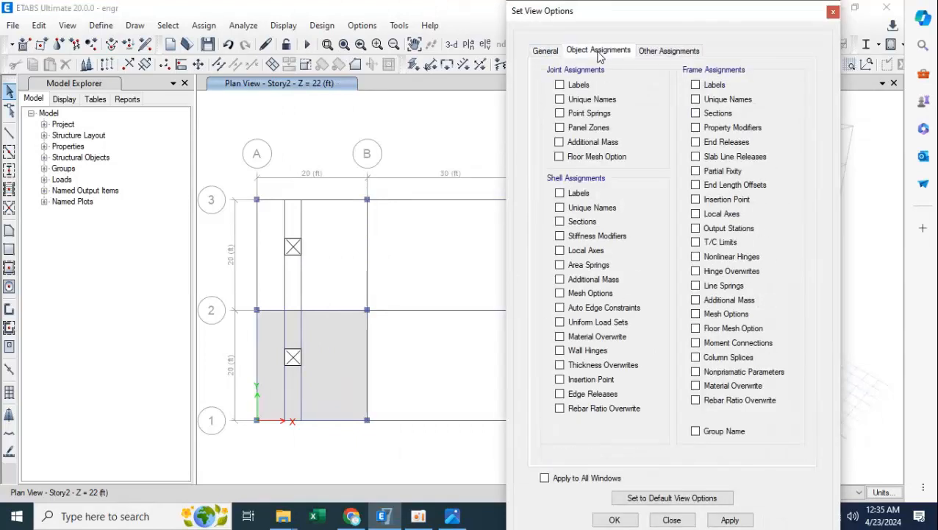
{"action": "left_click", "coordinate": [711, 115]}
{"action": "left_click", "coordinate": [582, 223]}
{"action": "left_click", "coordinate": [729, 519]}
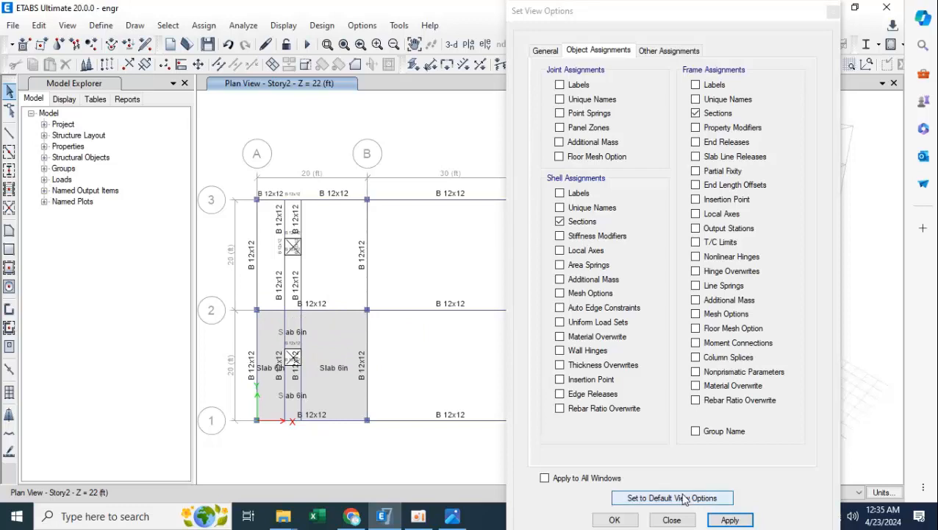
{"action": "left_click", "coordinate": [671, 519]}
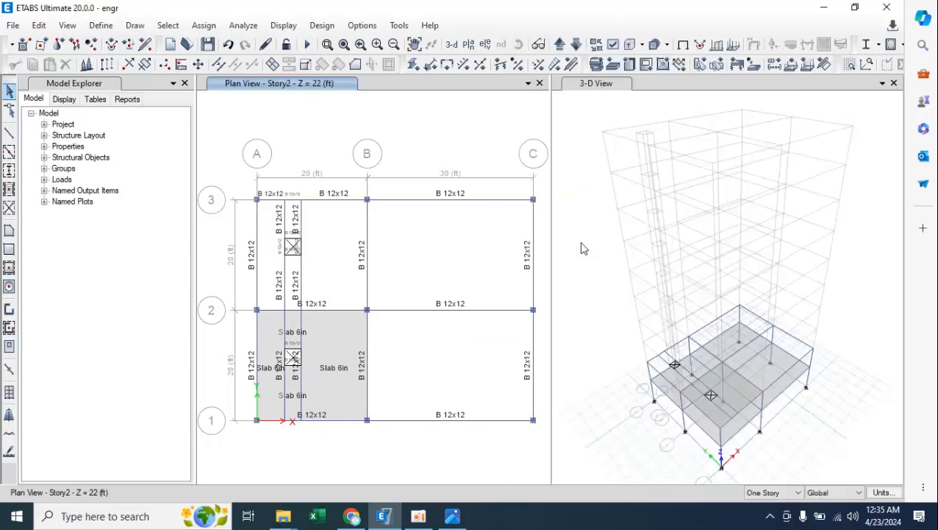
Check the section labels on neighbouring stories by moving the plan view up to Story3 and down to Story1.
{"action": "left_click", "coordinate": [559, 45]}
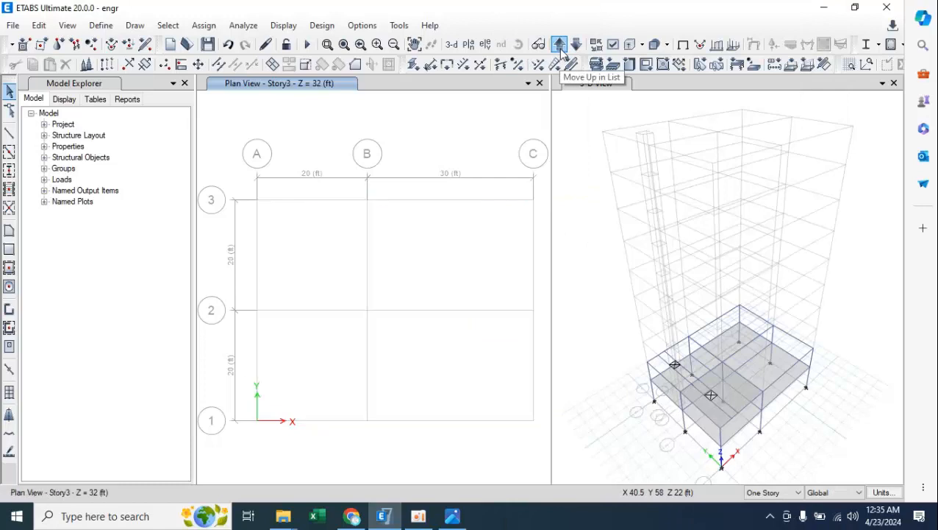
{"action": "left_click", "coordinate": [577, 45]}
{"action": "left_click", "coordinate": [576, 45]}
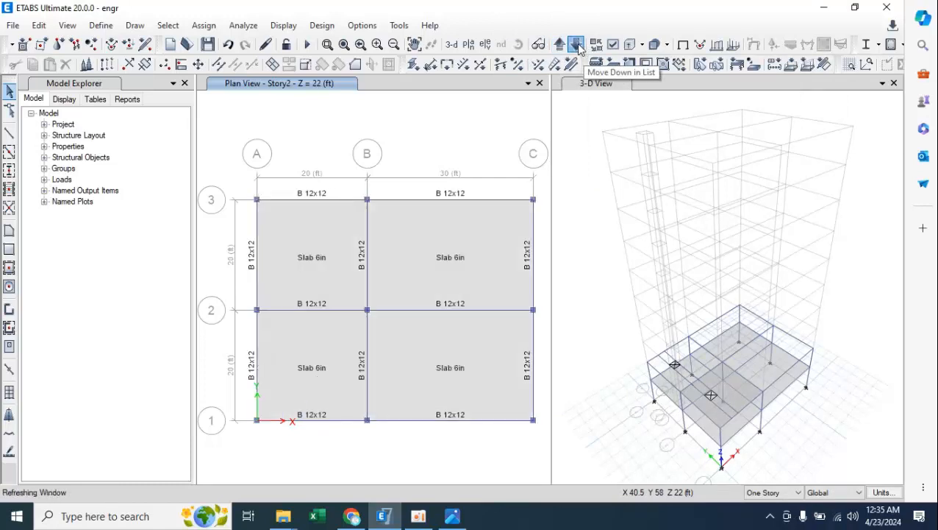